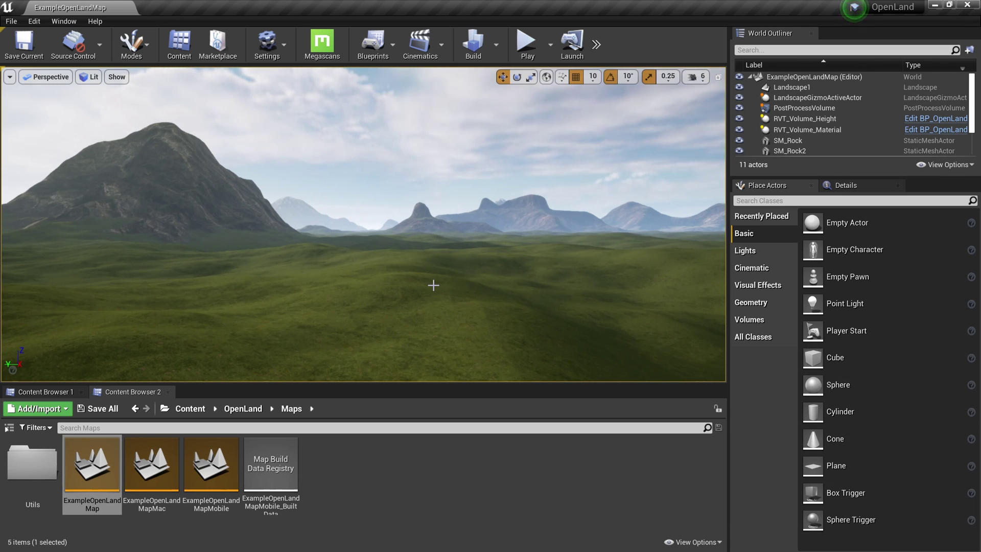
Step: Open the ExampleOpenLandMap level and look over its grassy landscape
double_click(93, 485)
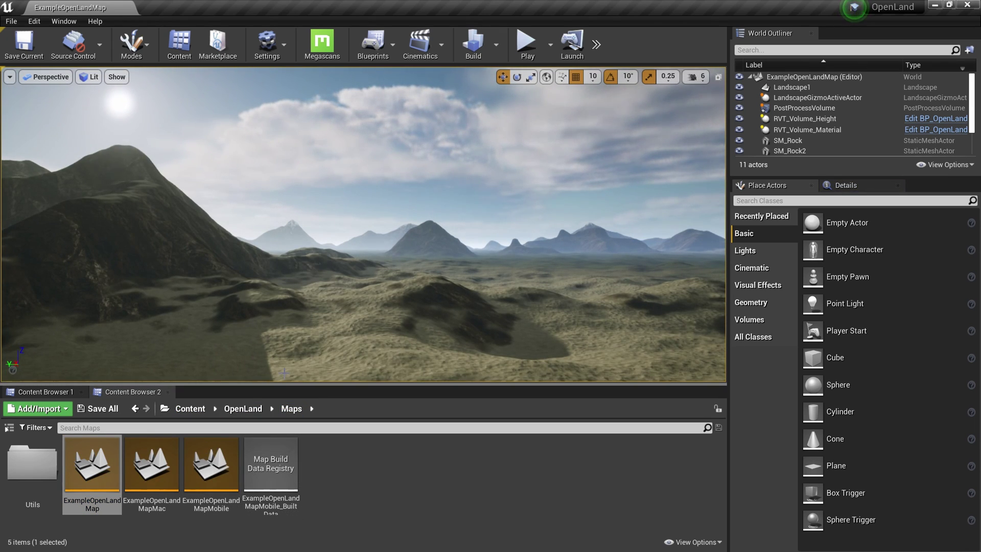
mouse_move(297, 339)
right_down()
mouse_move(388, 360)
mouse_move(407, 349)
mouse_move(405, 381)
mouse_move(404, 346)
mouse_move(299, 327)
right_up()
key(w)
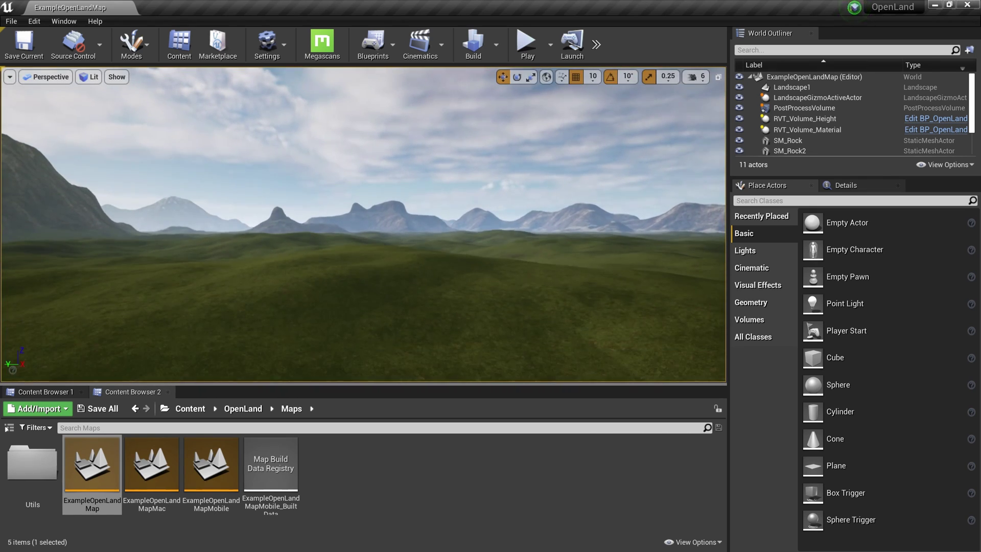
right_drag(368, 264, 368, 264)
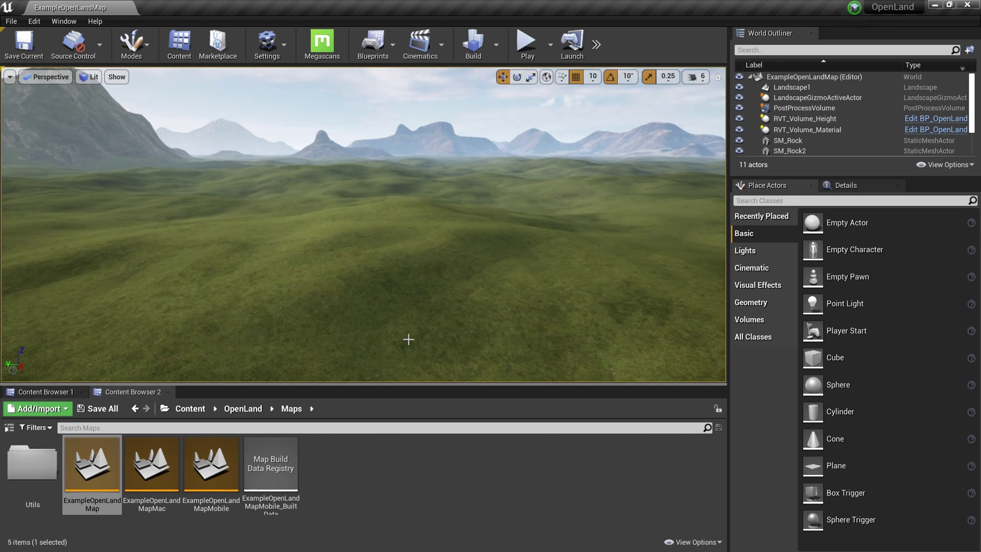
Step: Open the GT_Ground landscape grass type from the OpenLand Grass folder, keeping the level's terrain in view
click(190, 409)
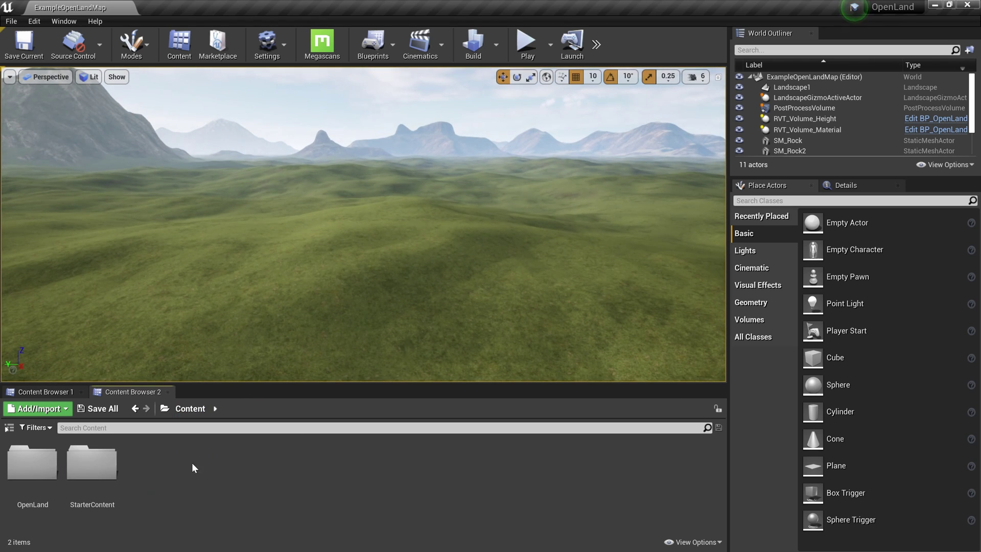
double_click(51, 475)
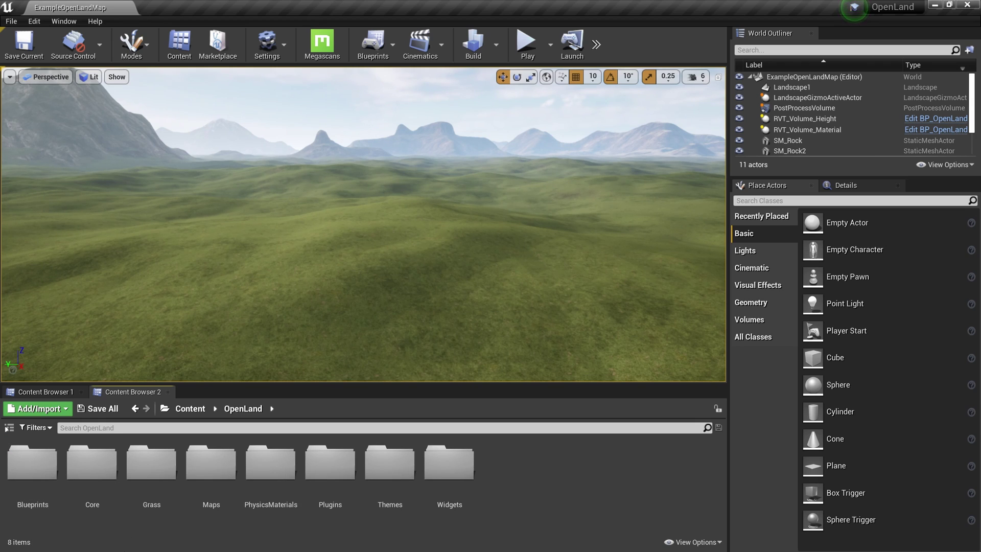
double_click(153, 468)
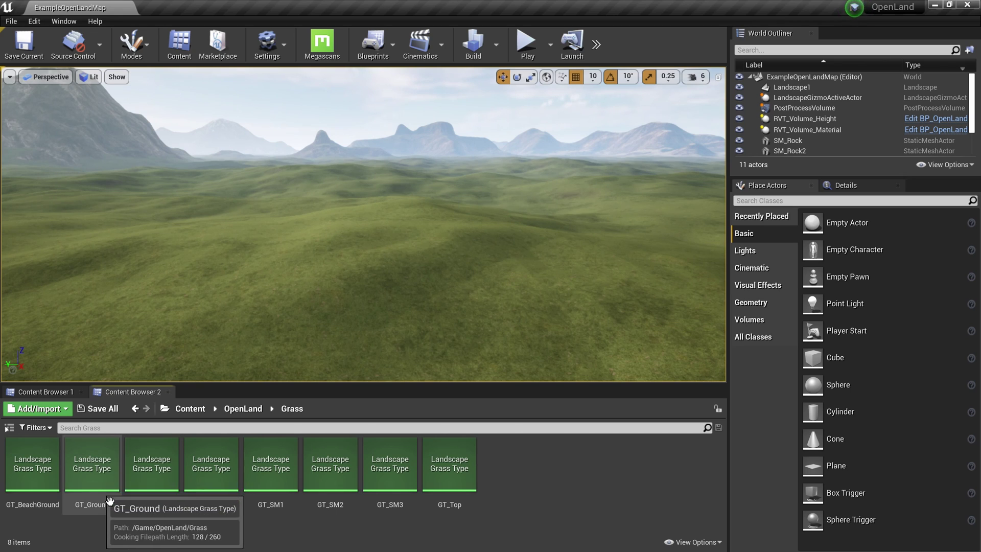
double_click(95, 473)
drag(599, 244, 617, 79)
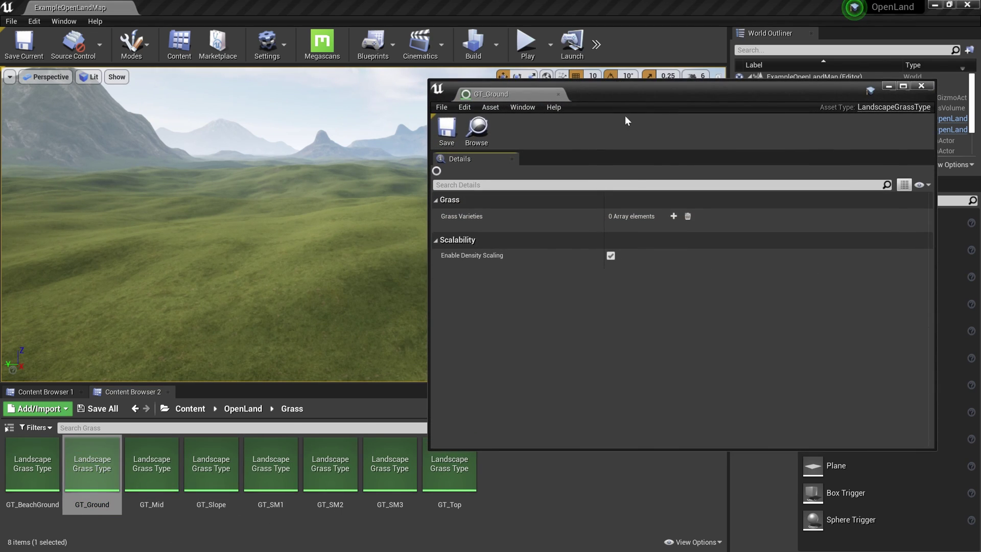
Step: Add a grass variety to GT_Ground and assign EditorSphere as its grass mesh
click(674, 215)
click(443, 231)
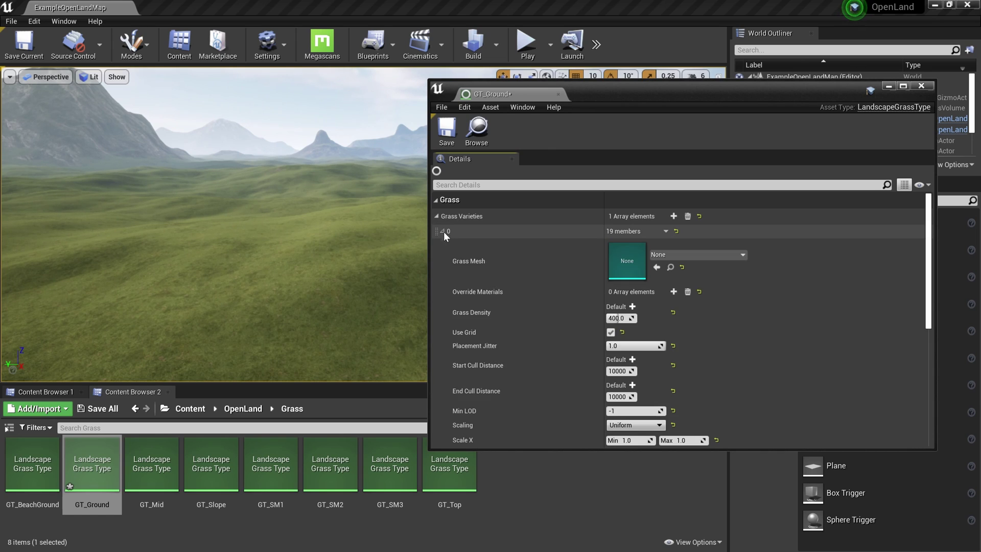
click(673, 257)
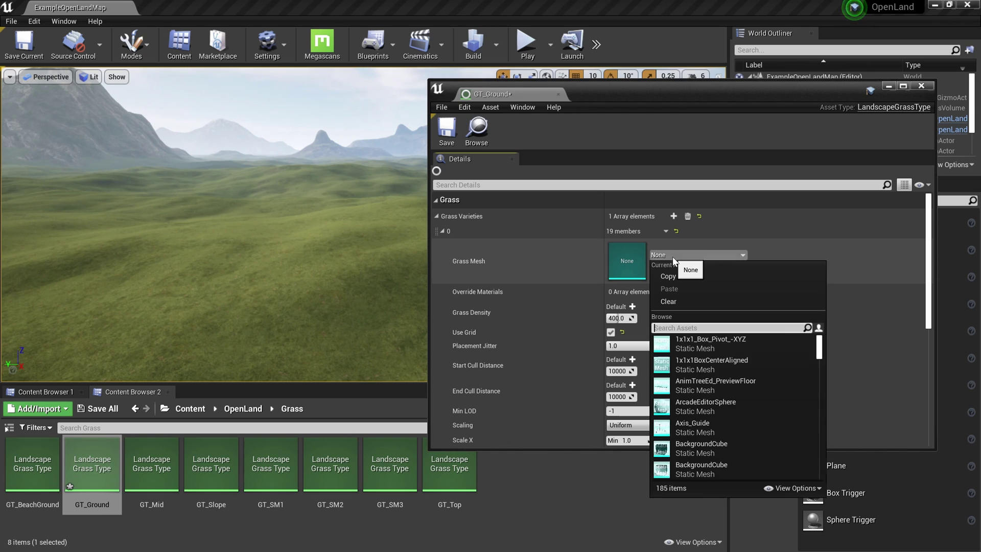
text(sphere)
click(707, 388)
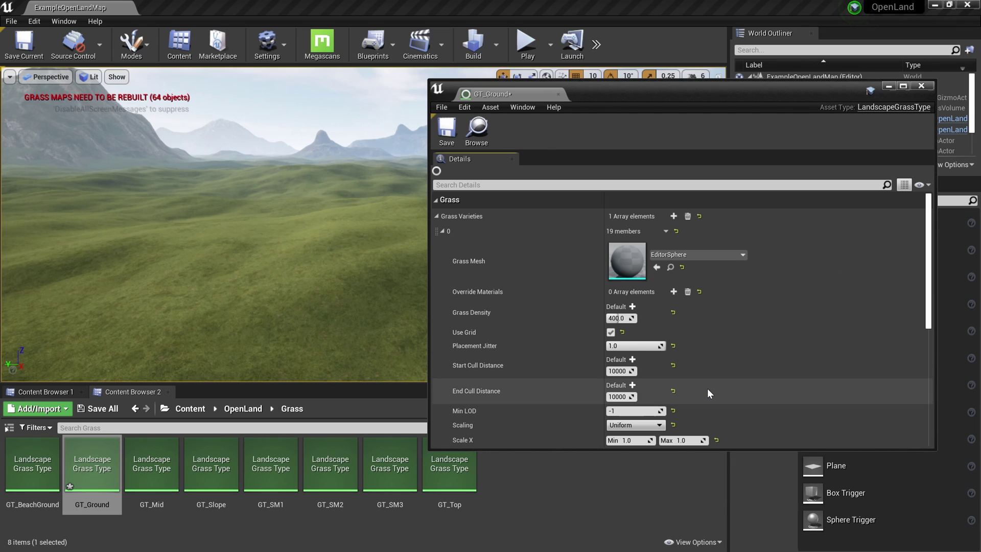
Step: Set the sphere variety's Grass Density to 100 and both the minimum and maximum of Scale X to 0.2
scroll(680, 417, down, 1)
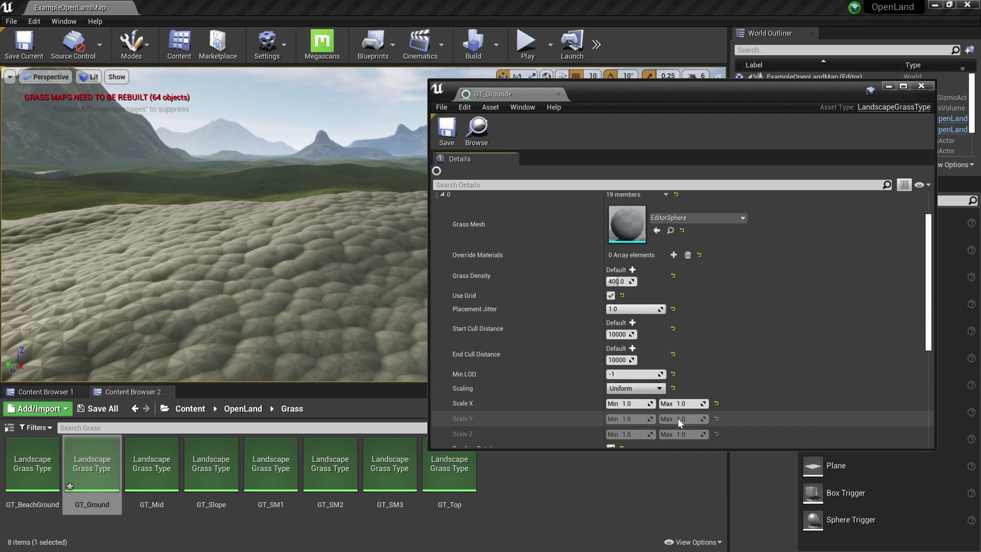
right_drag(296, 239, 296, 291)
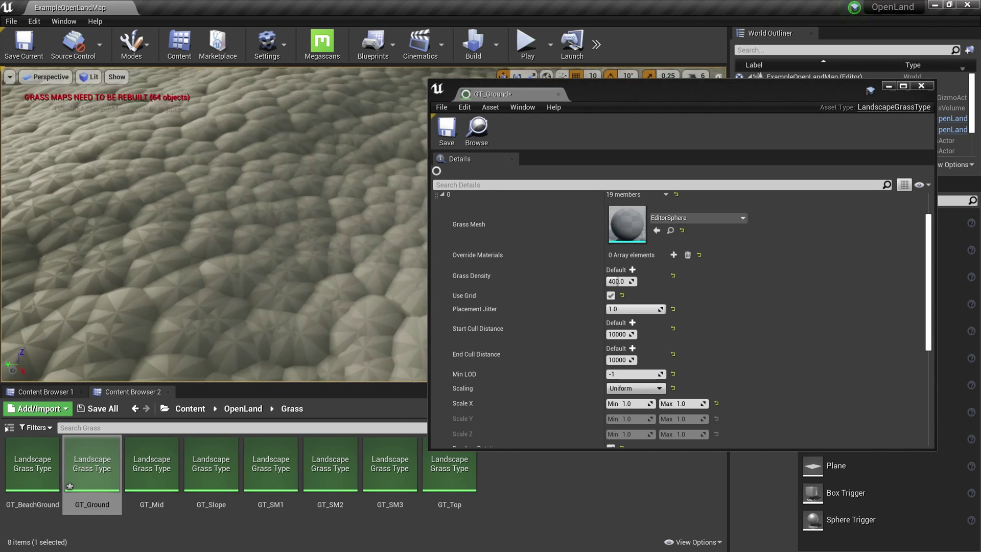
click(617, 281)
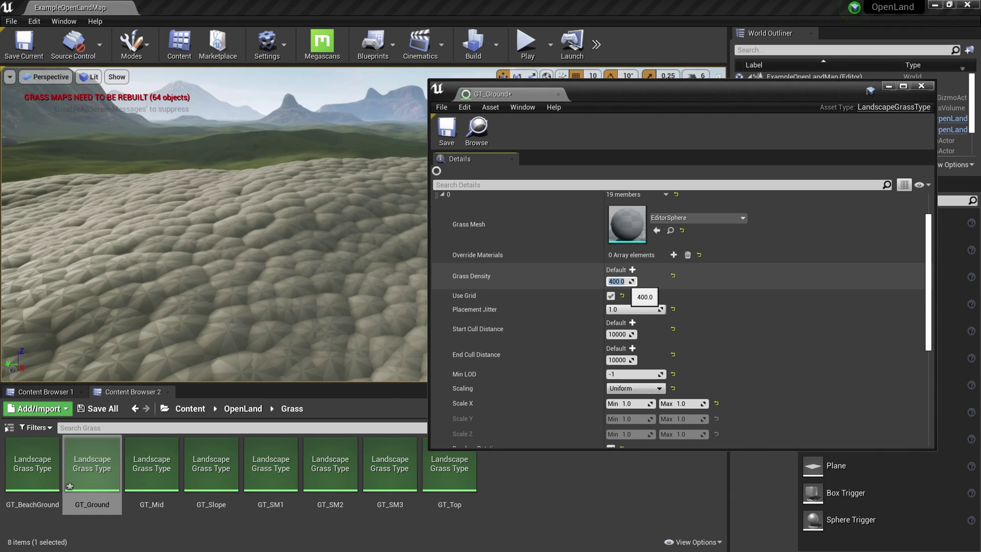
text(100)
key(Return)
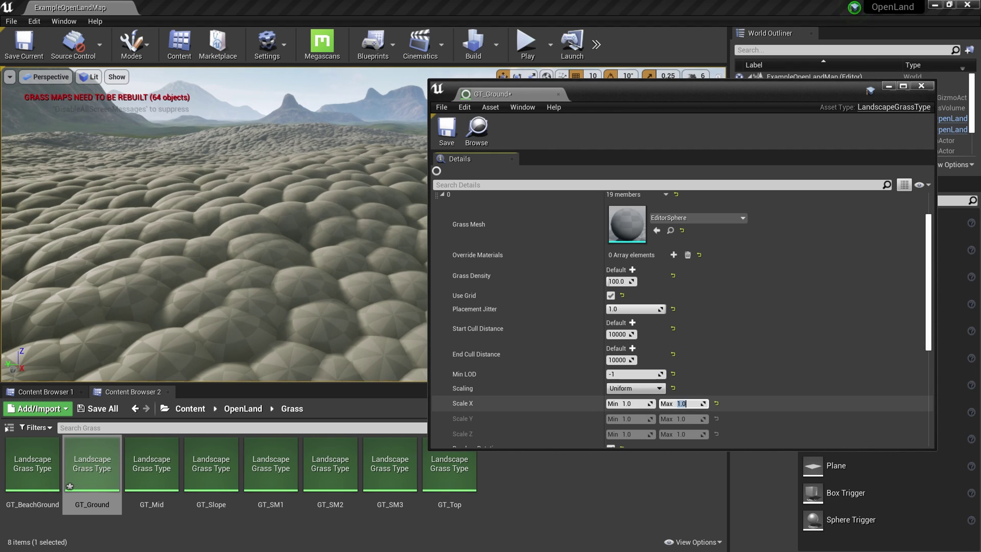
text(0.2)
key(Return)
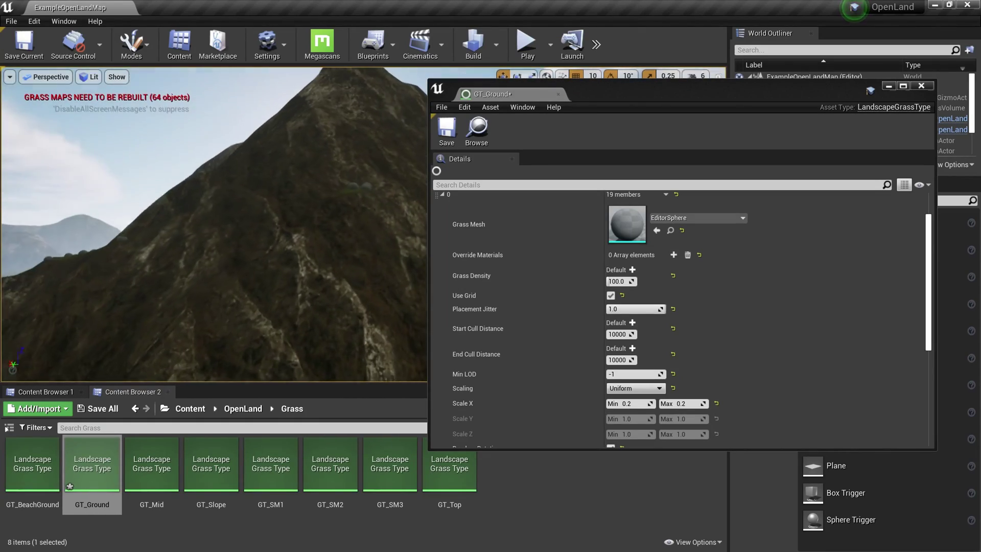
Step: Check how the spheres are scattered on the mountain's grassy patches and save the GT_Ground grass type
right_drag(214, 225, 225, 271)
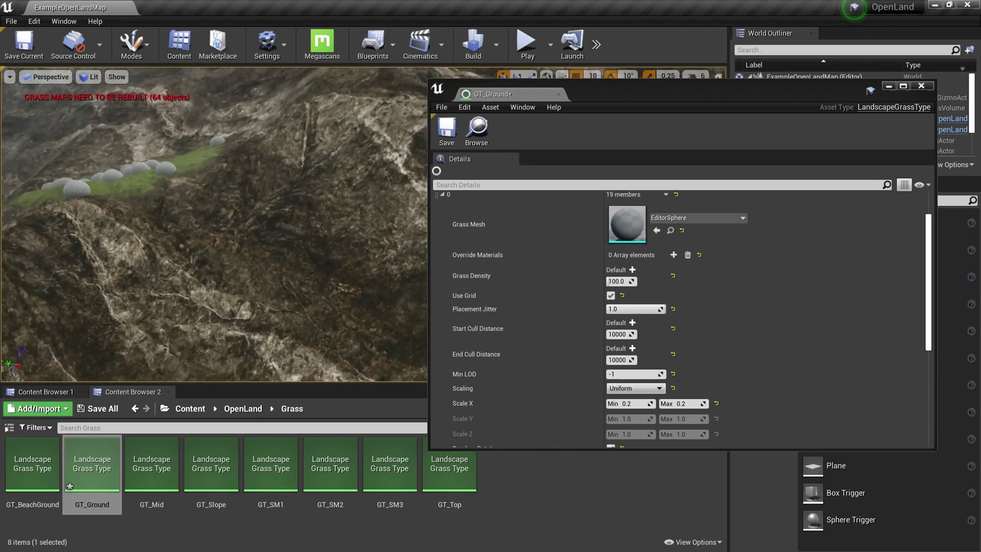
mouse_move(170, 194)
right_down()
mouse_move(171, 154)
mouse_move(179, 164)
mouse_move(171, 189)
right_up()
mouse_move(131, 215)
right_down()
mouse_move(230, 204)
mouse_move(130, 215)
right_up()
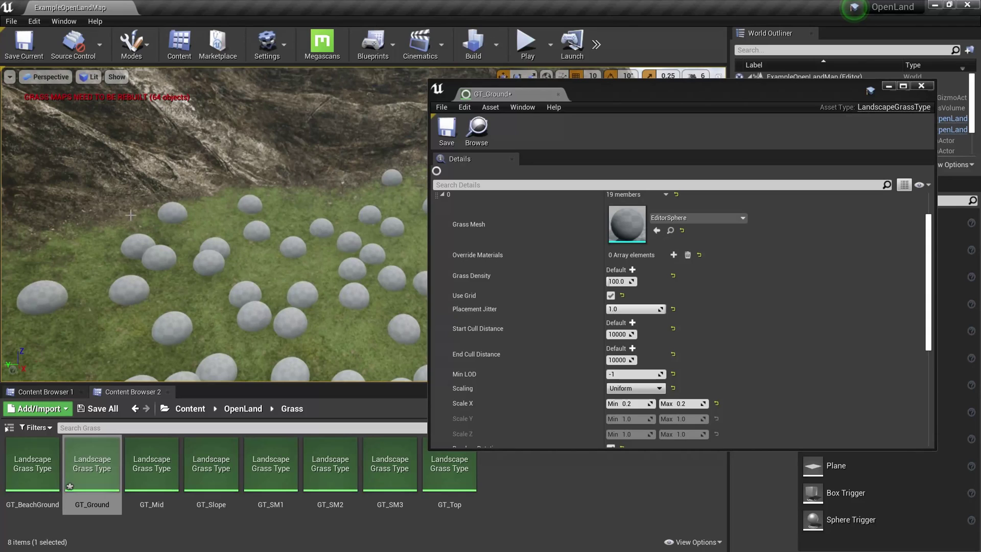
click(451, 132)
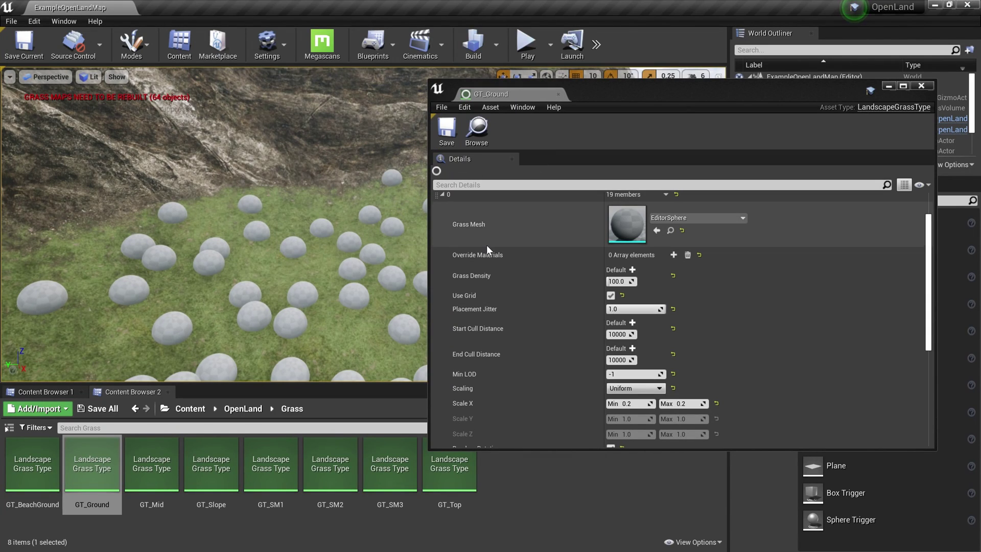
Step: Duplicate the sphere variety in GT_Ground and assign EditorCube as the duplicate's grass mesh
scroll(488, 245, up, 3)
click(442, 231)
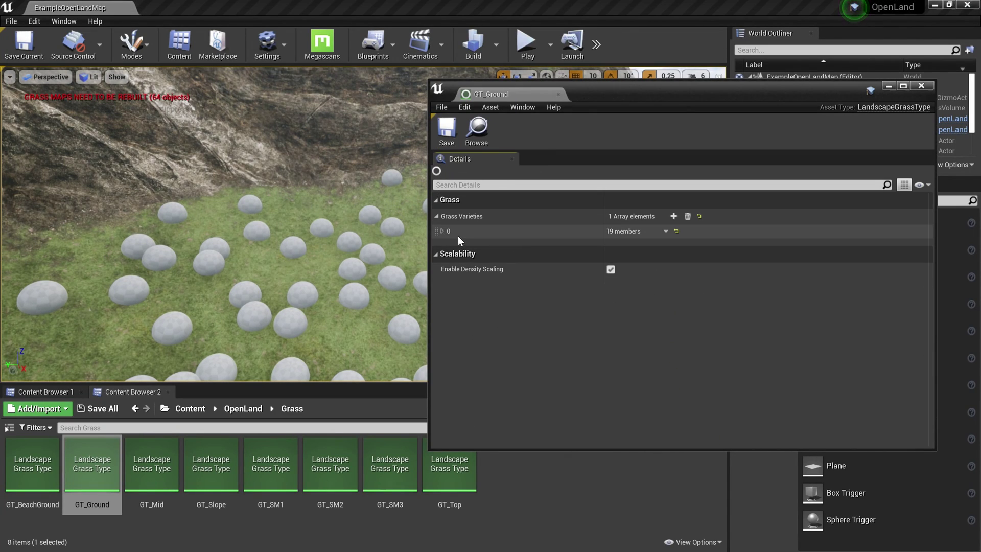
click(442, 231)
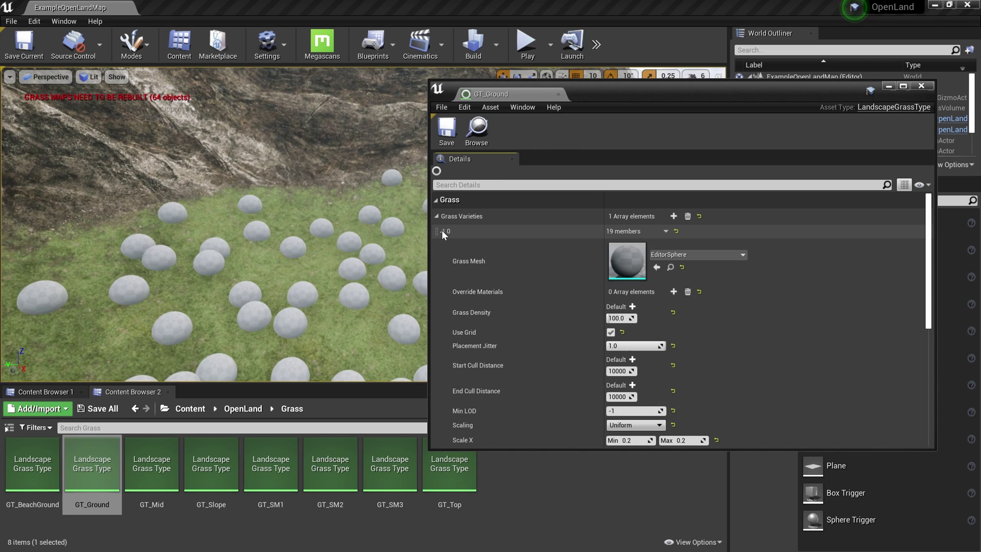
click(665, 231)
click(681, 265)
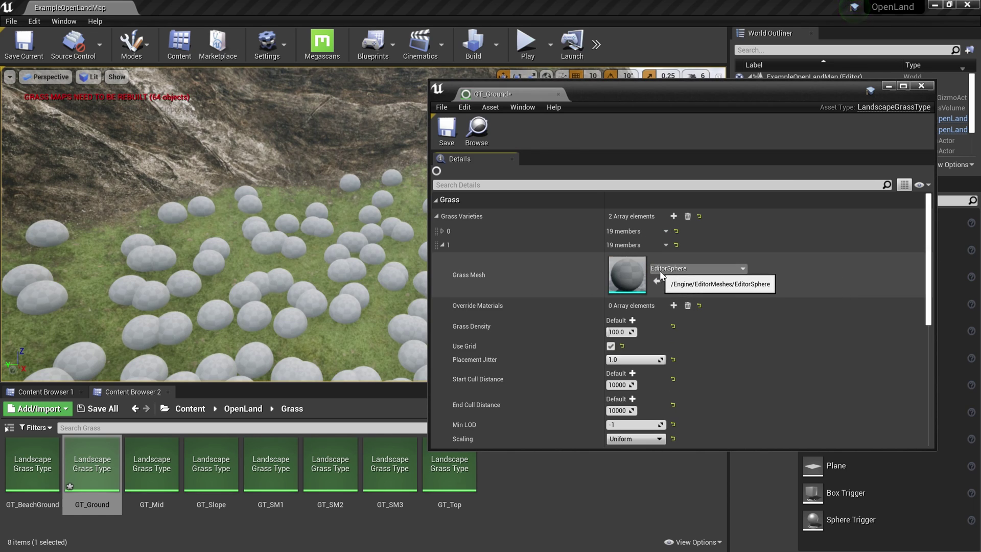
click(664, 269)
scroll(687, 409, up, 2)
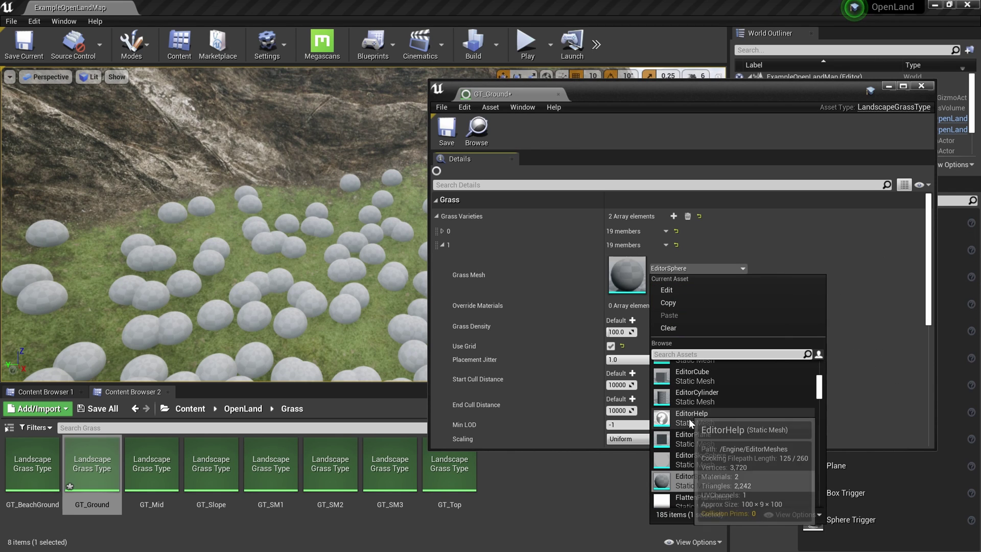
click(686, 384)
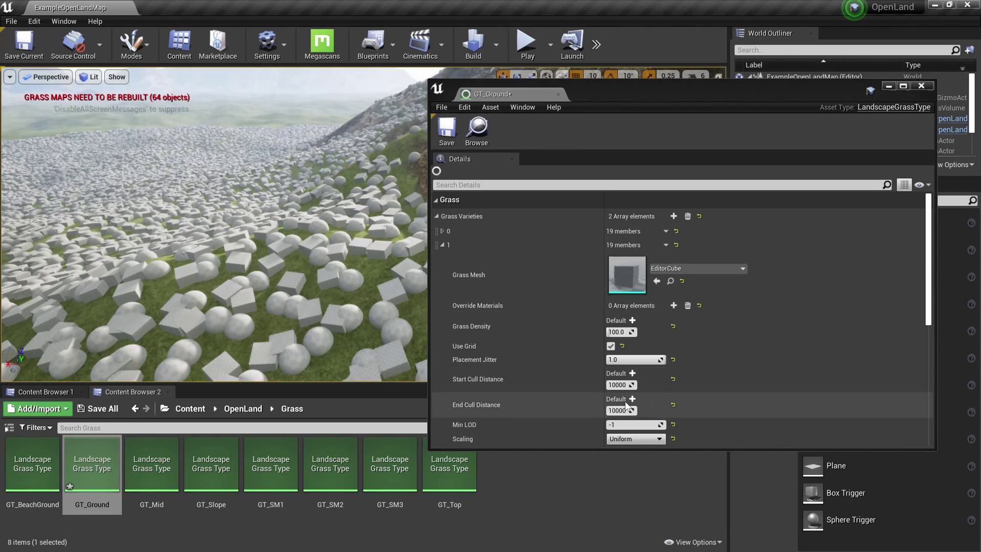
Step: Set the cube variety's Grass Density to 10
click(610, 346)
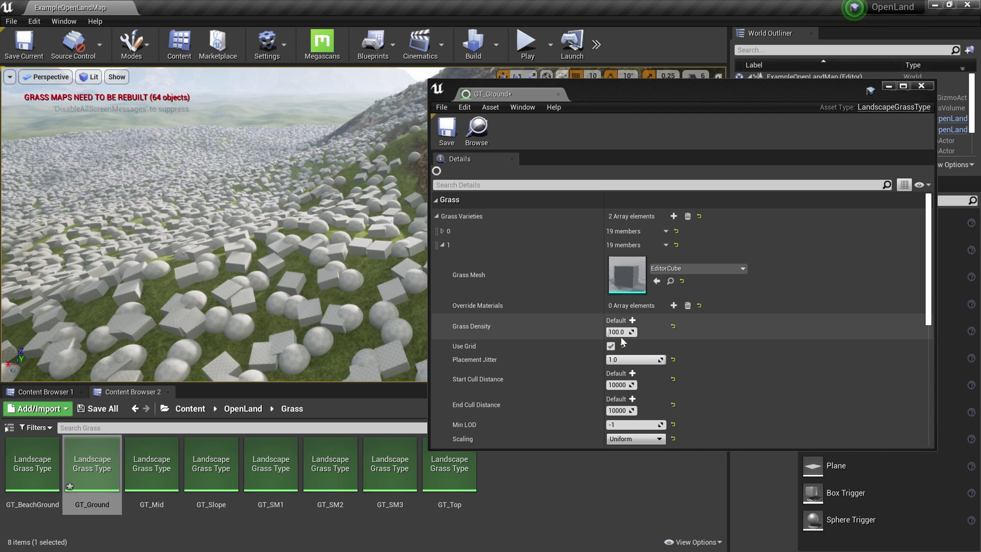
click(619, 333)
text(10)
key(Return)
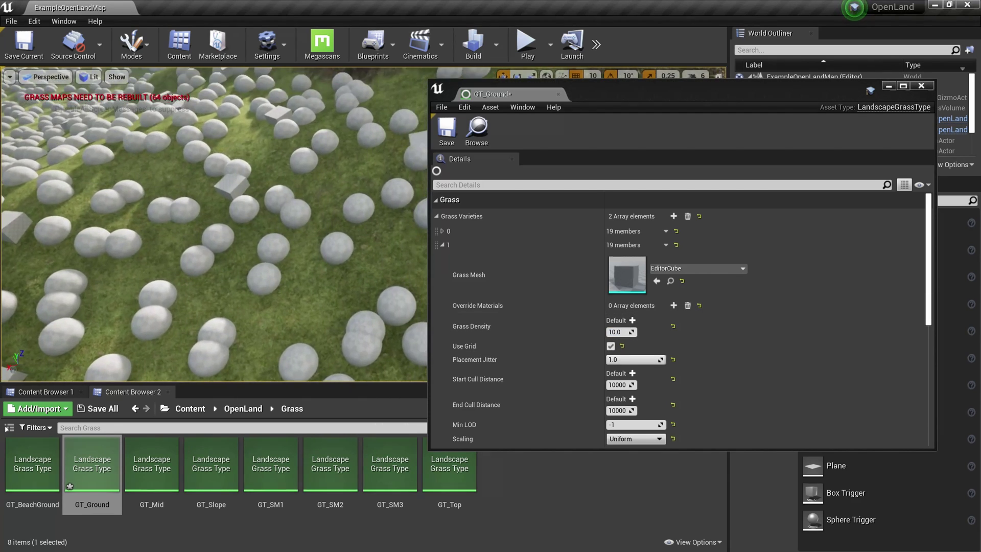
Step: Delete the cube variety from GT_Ground's grass varieties
scroll(654, 402, down, 3)
scroll(654, 403, up, 3)
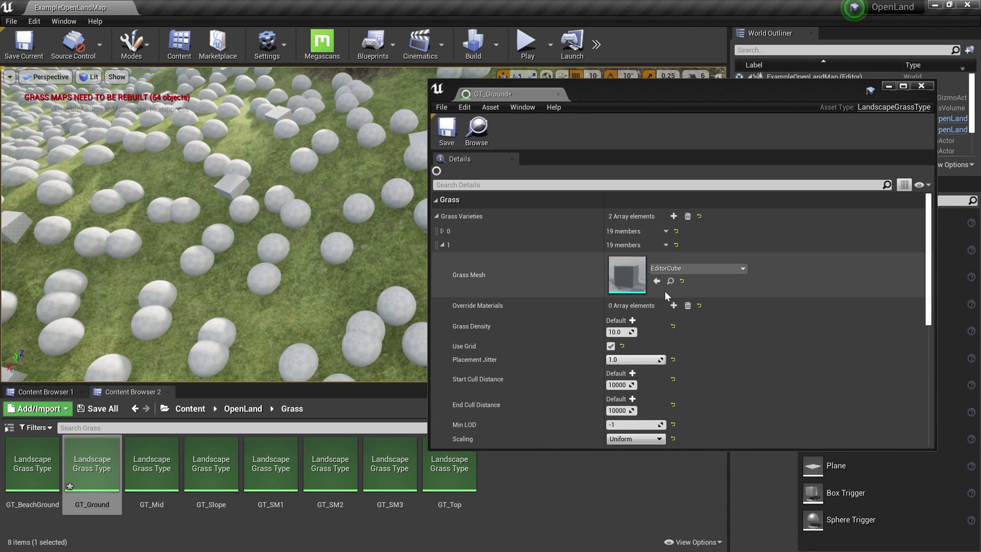
click(665, 245)
click(682, 269)
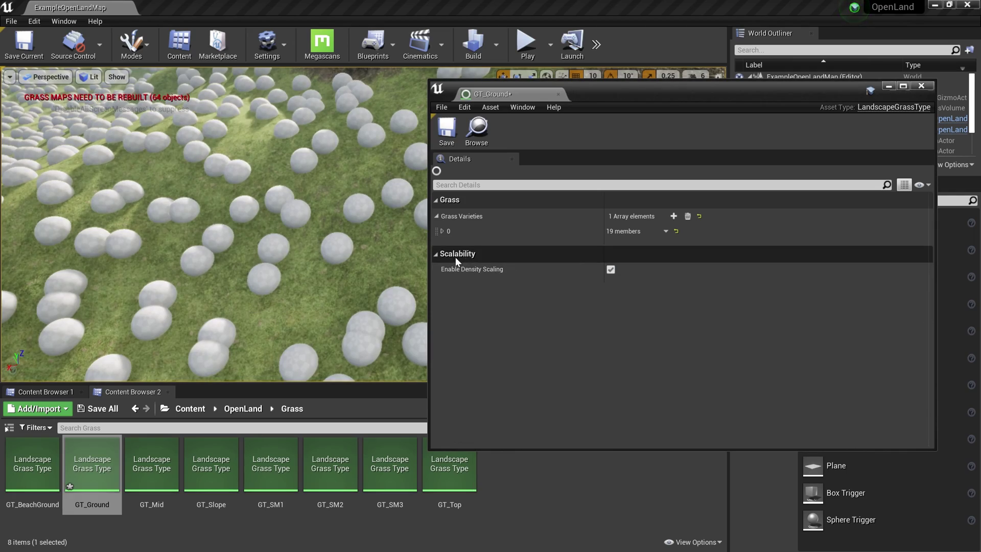
Step: Dock the GT_Ground editor beside the level in the main window and return to the level
mouse_move(328, 243)
right_down()
mouse_move(328, 215)
mouse_move(328, 266)
mouse_move(368, 256)
mouse_move(328, 244)
right_up()
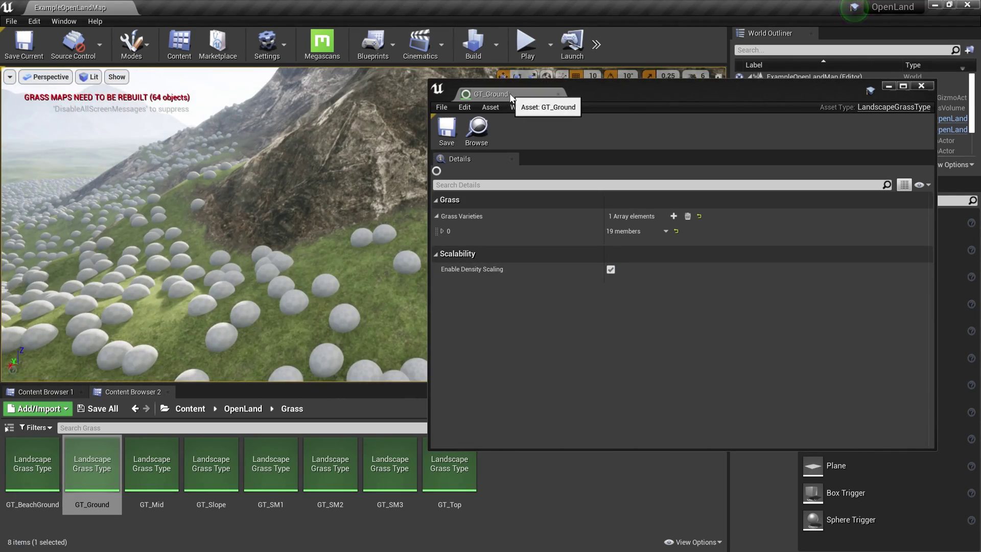
drag(510, 92, 356, 5)
click(61, 7)
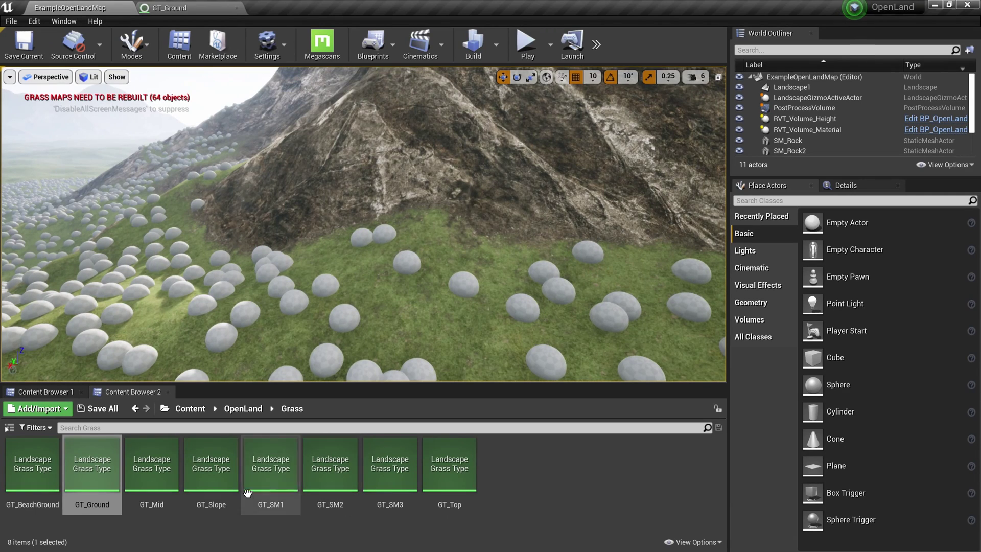
Step: Open the GT_Slope grass type in a floating window over the level
double_click(211, 459)
drag(299, 7, 475, 240)
click(70, 7)
Step: Add a grass variety to GT_Slope with Cone as its grass mesh, keeping the rocky mountain slope in view
right_drag(489, 204, 608, 210)
mouse_move(328, 247)
right_down()
mouse_move(320, 235)
mouse_move(334, 248)
right_up()
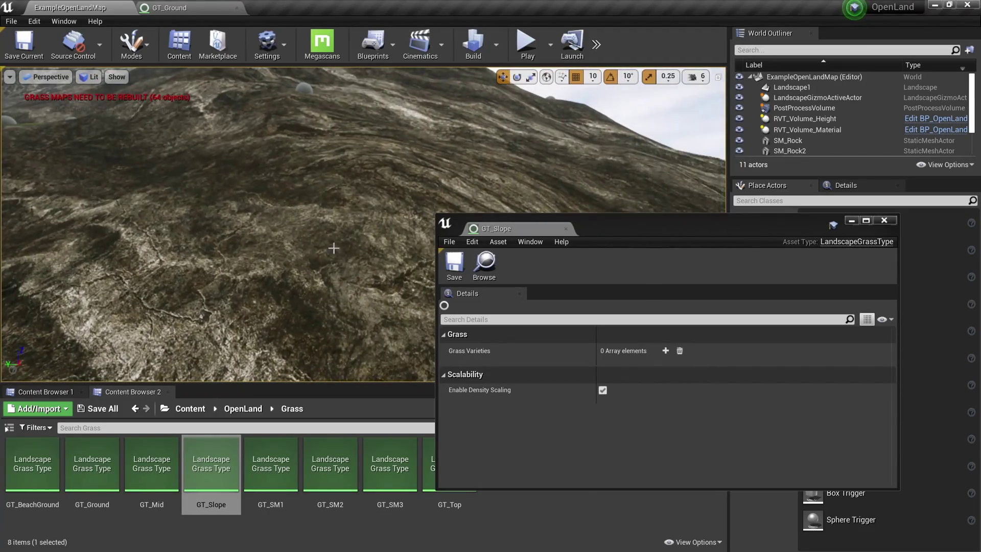
scroll(343, 331, down, 2)
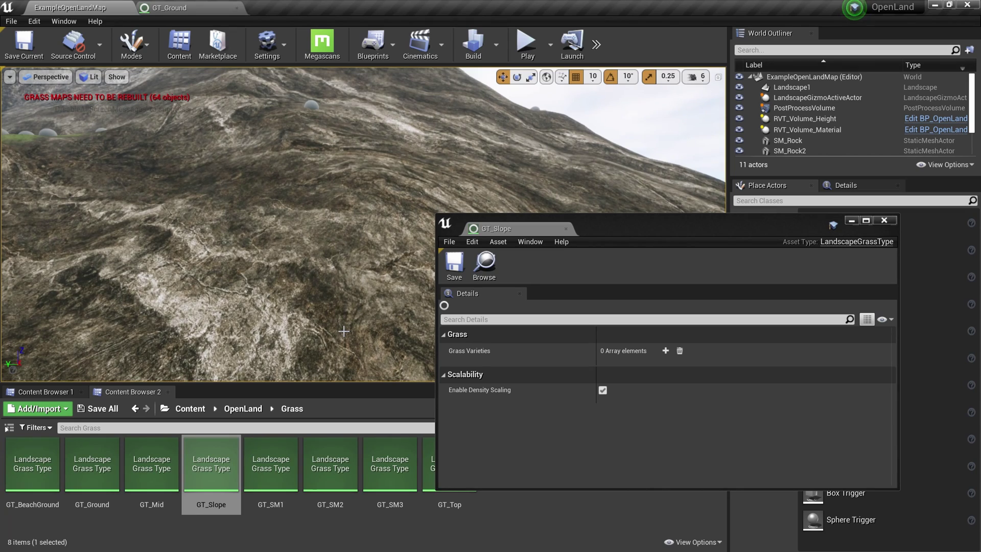
scroll(344, 331, down, 5)
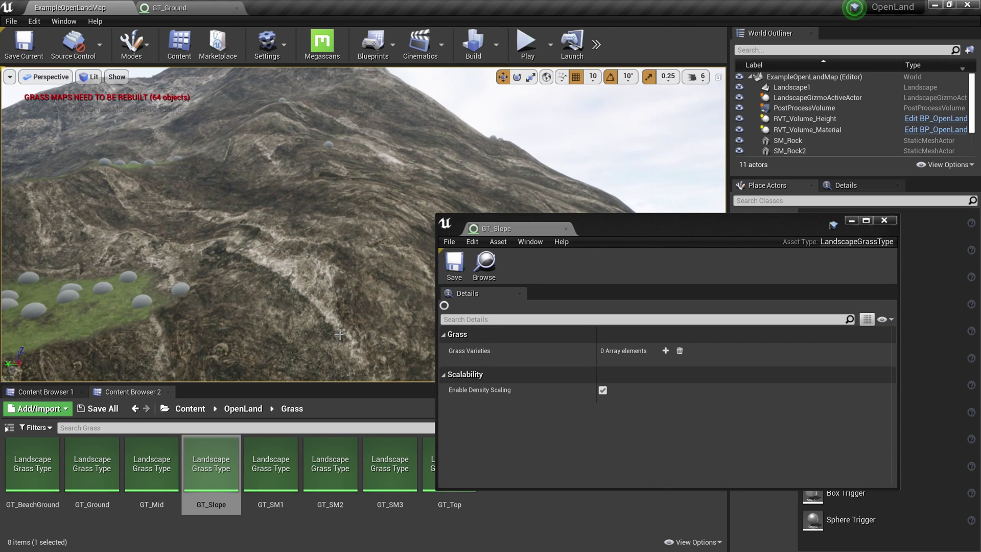
right_drag(273, 337, 437, 374)
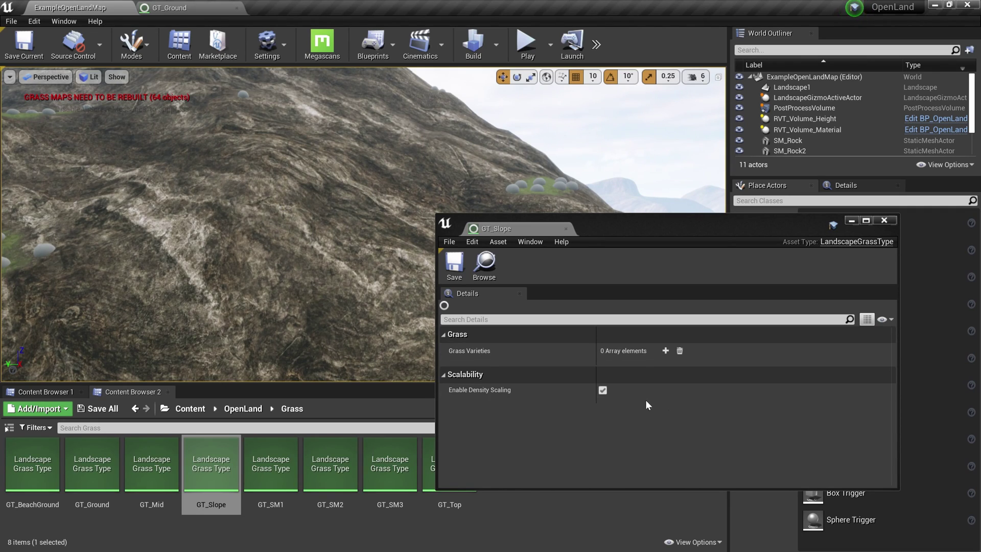
click(665, 351)
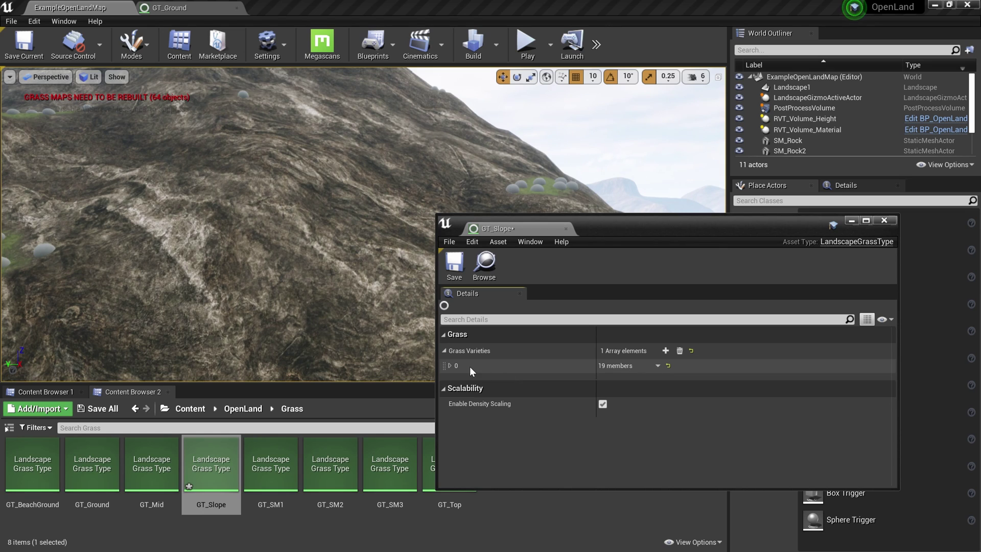
click(450, 366)
click(677, 392)
click(661, 230)
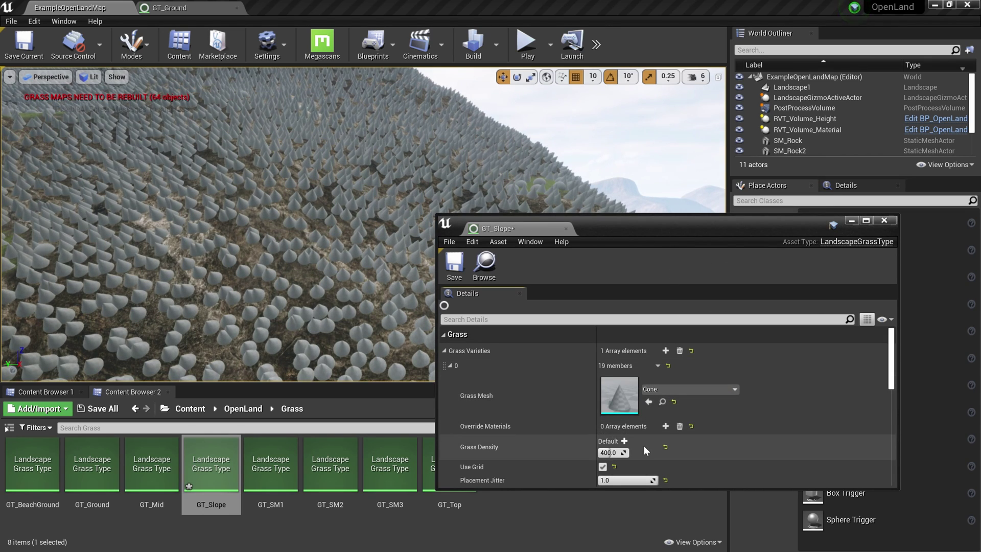
Step: Set the grass density of GT_Slope's Cone variety to 200
scroll(644, 446, down, 2)
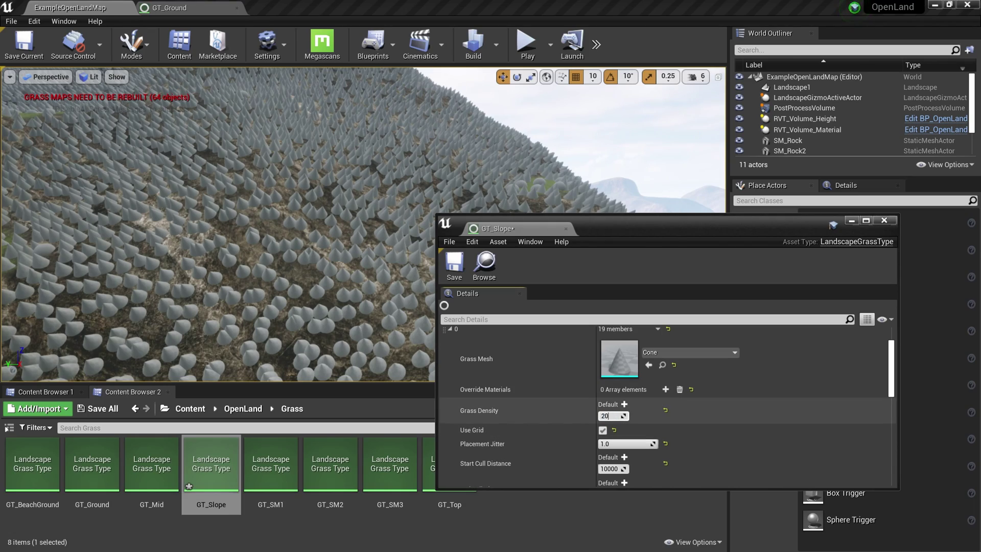
click(603, 416)
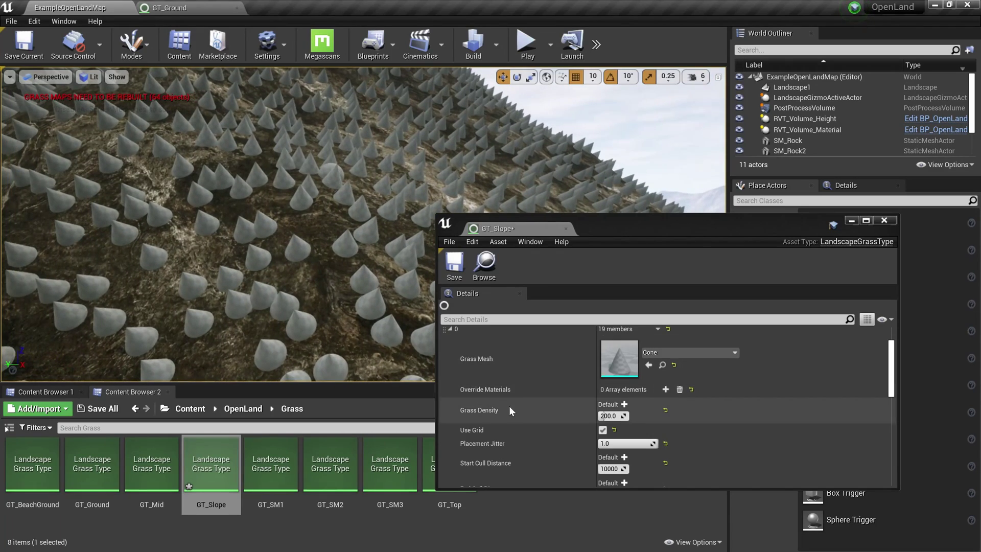
Step: Turn off Align to Surface for GT_Slope's Cone variety, inspect the cones on the slope, and turn the option back on
scroll(569, 439, down, 5)
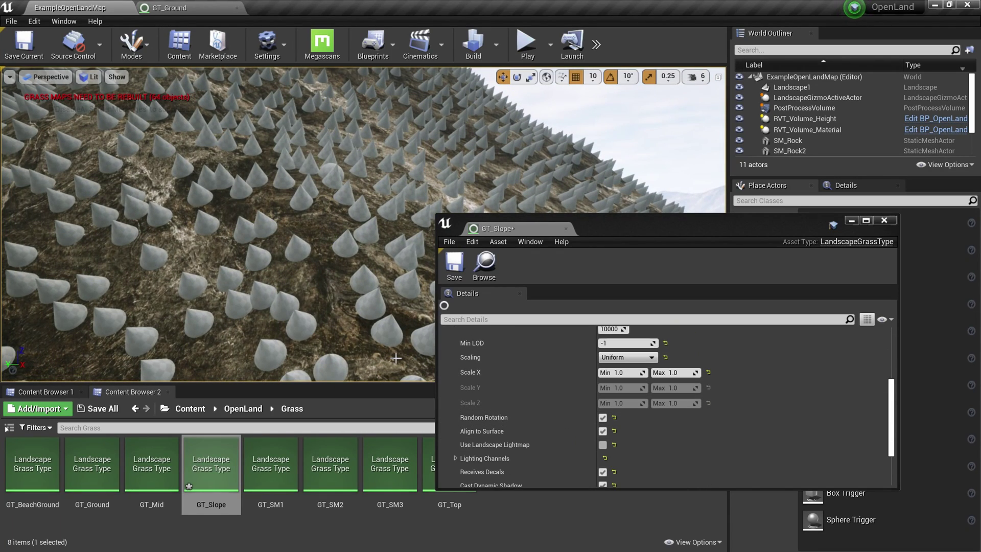
scroll(390, 361, up, 3)
right_drag(391, 361, 419, 333)
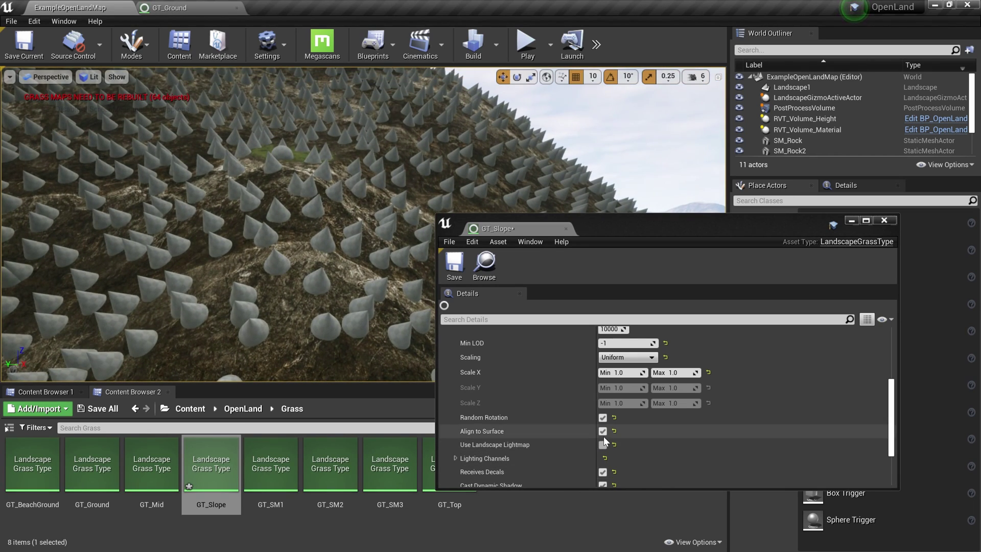
click(602, 431)
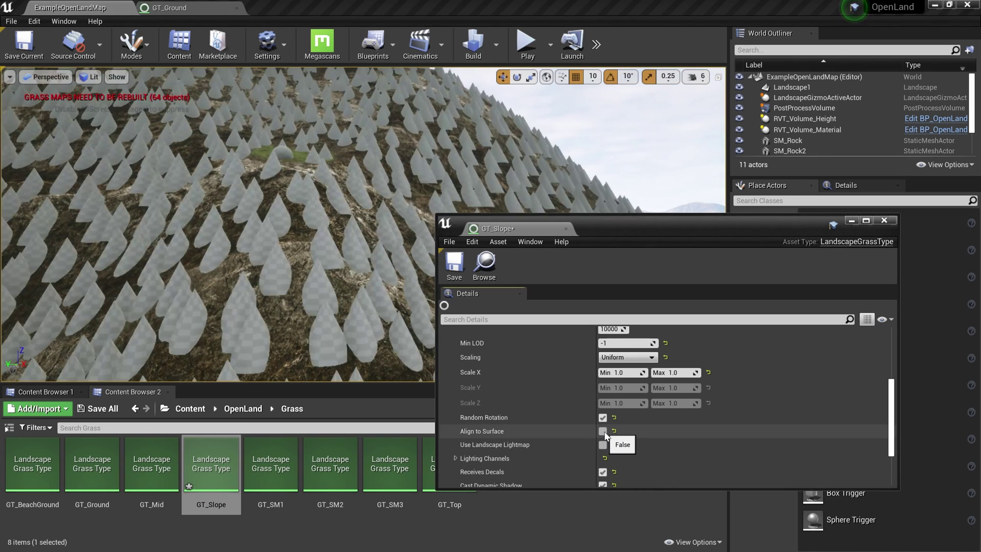
right_drag(307, 215, 220, 207)
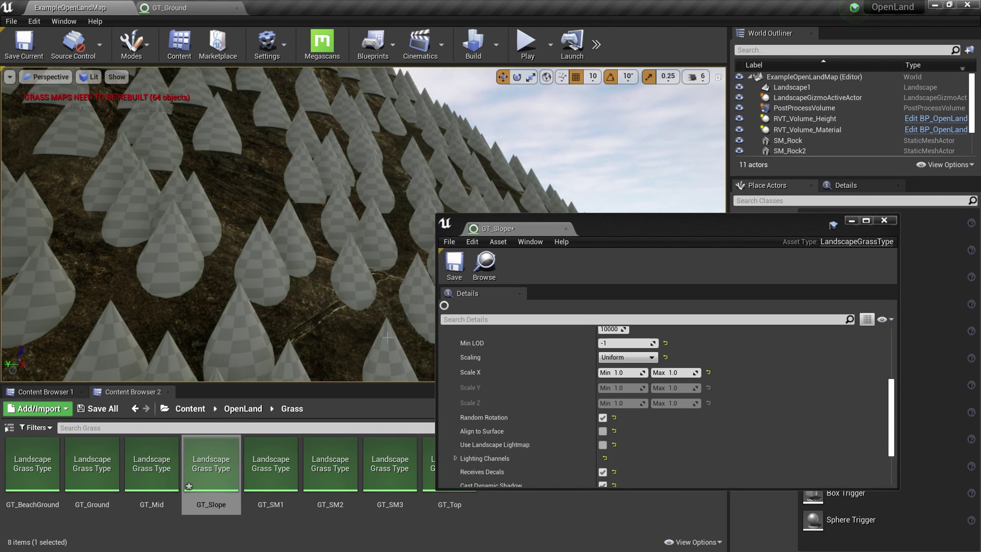
click(603, 431)
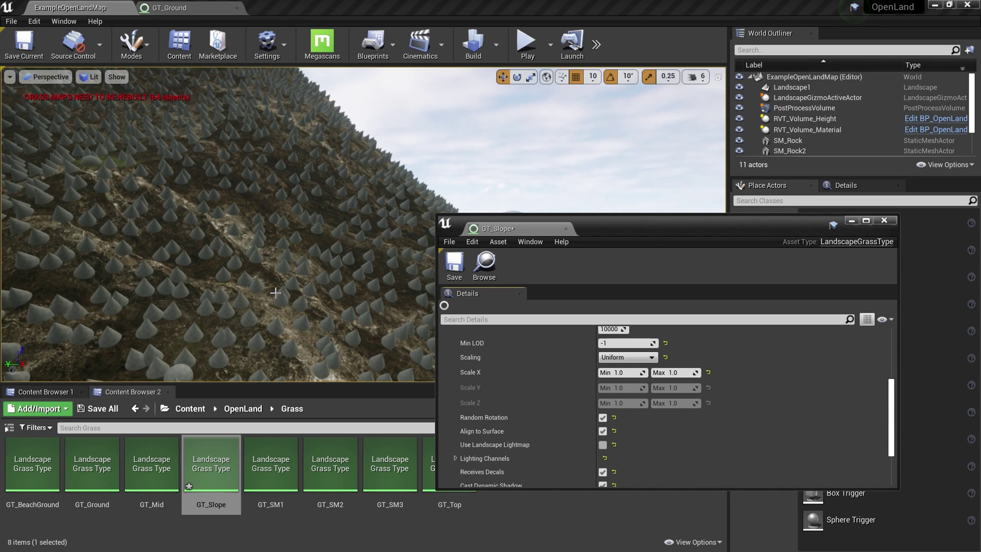
scroll(250, 226, up, 3)
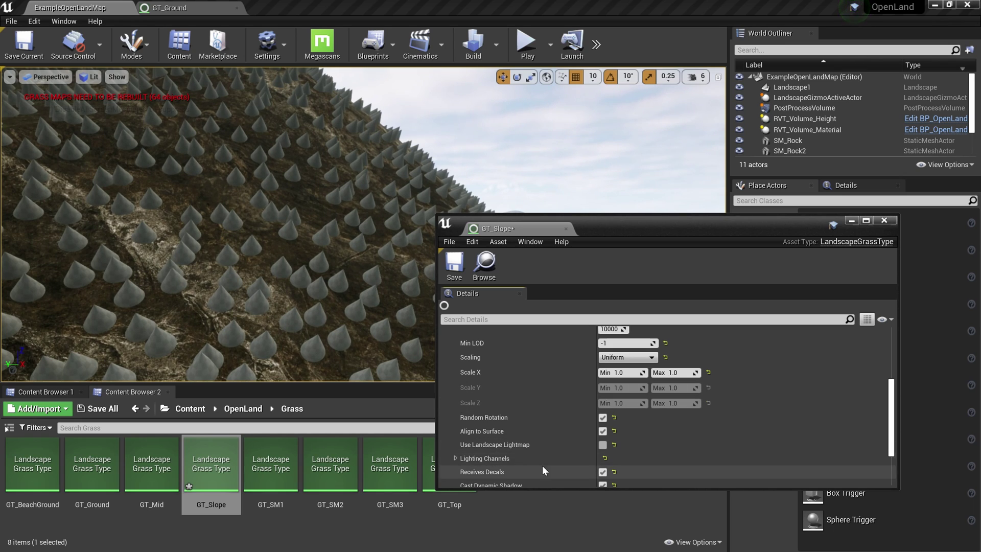
click(602, 431)
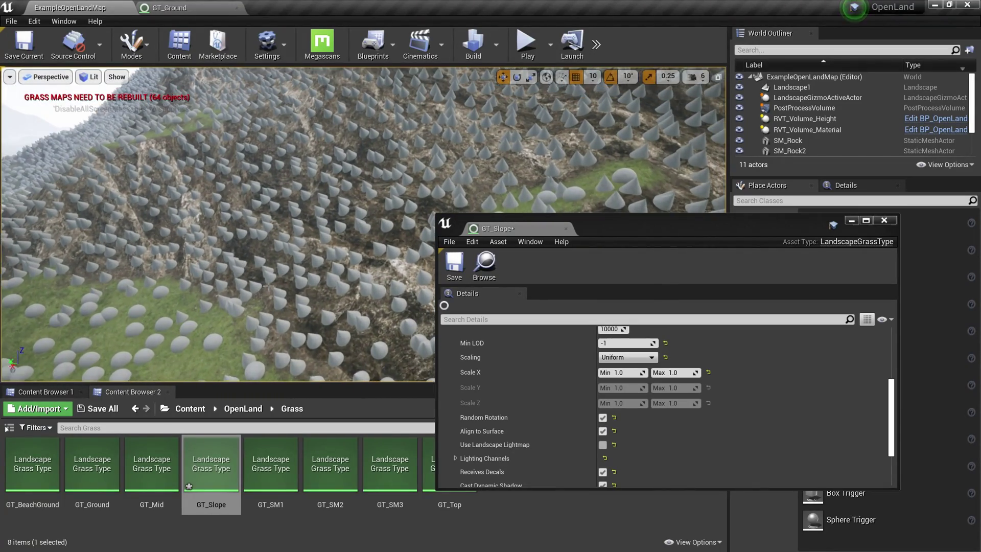
Step: Examine how the spheres and cones are distributed where the grassy ground meets the rocky slope
scroll(275, 282, down, 3)
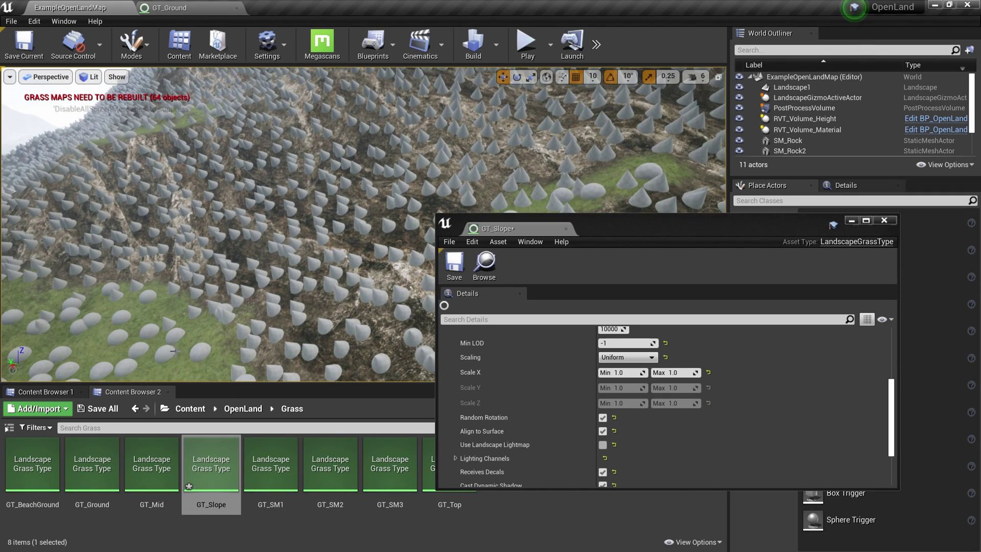
scroll(174, 351, up, 3)
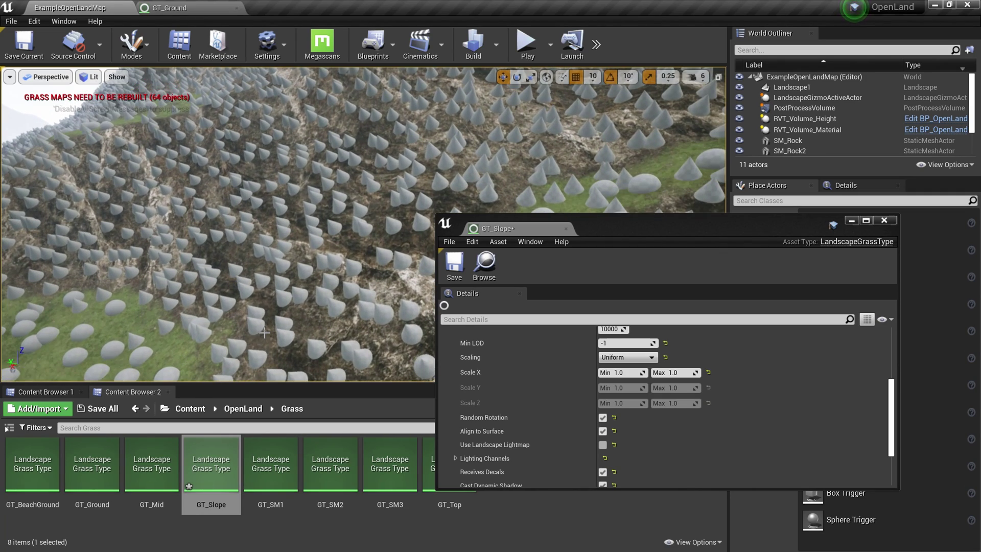
mouse_move(281, 359)
right_down()
mouse_move(281, 380)
mouse_move(281, 358)
right_up()
key(w)
drag(281, 236, 251, 284)
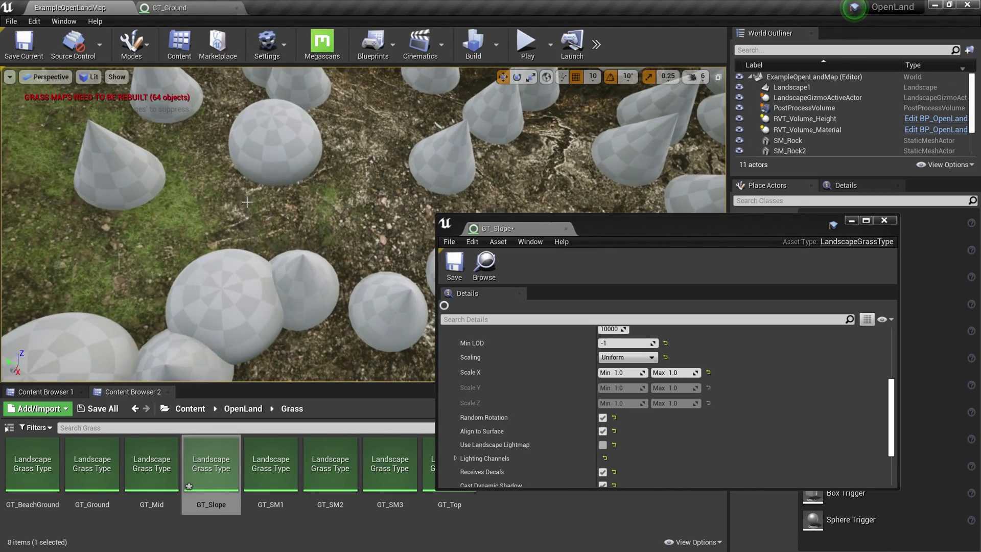
scroll(227, 167, down, 3)
right_drag(214, 203, 174, 337)
right_drag(247, 273, 196, 240)
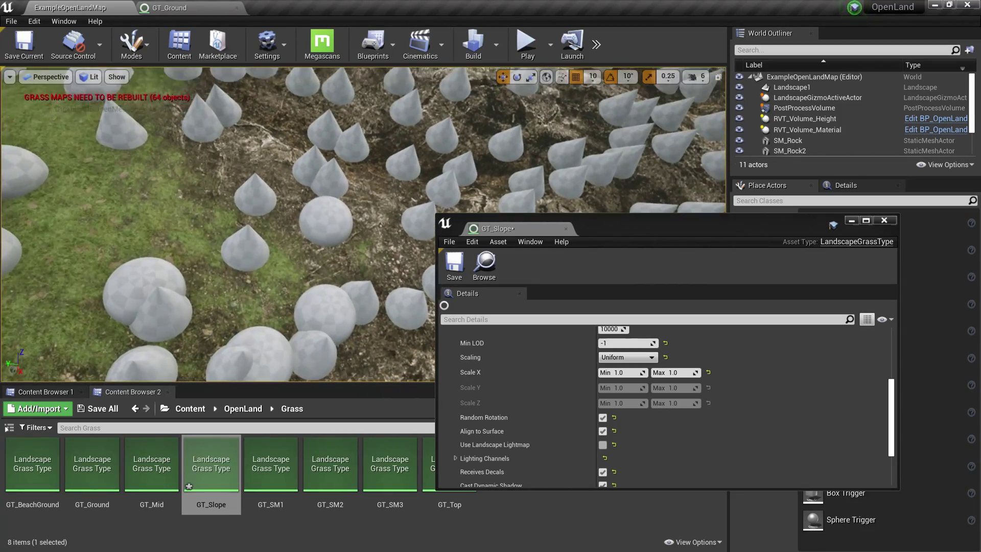
Step: Save GT_Slope and dock its editor in the main window, returning to the level
click(456, 274)
drag(519, 231, 296, 14)
click(92, 8)
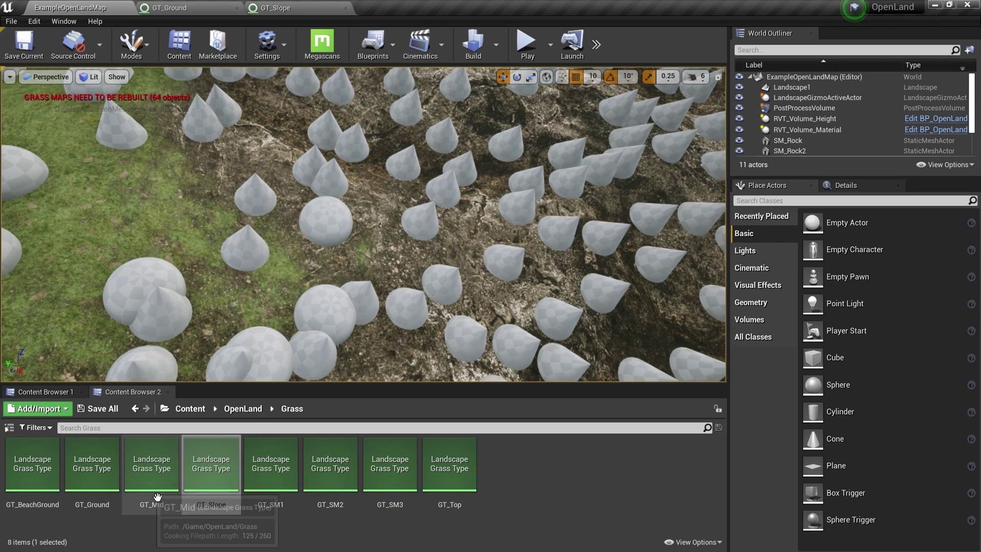
Step: Open the GT_Mid grass type in a floating window over the level and add one grass variety to it
double_click(159, 472)
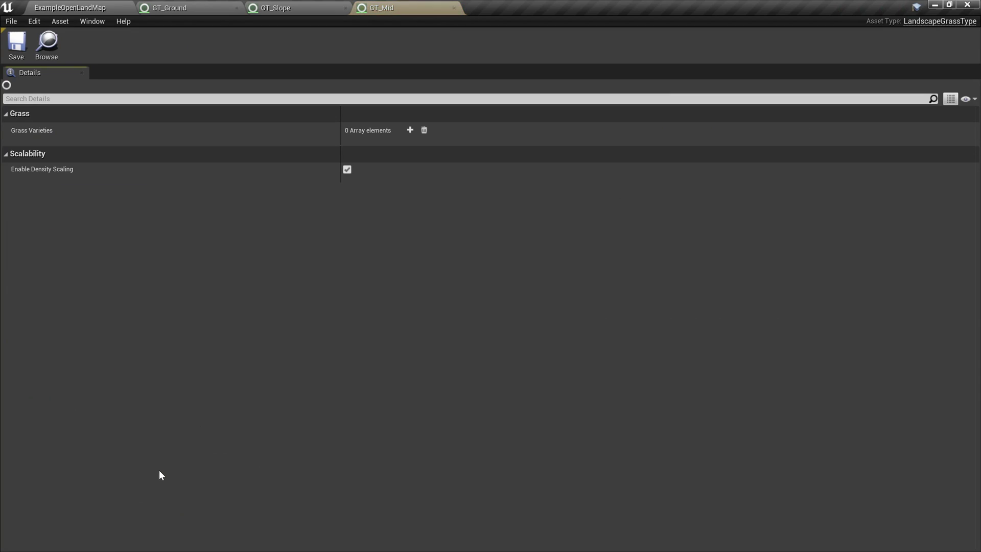
drag(371, 18, 410, 89)
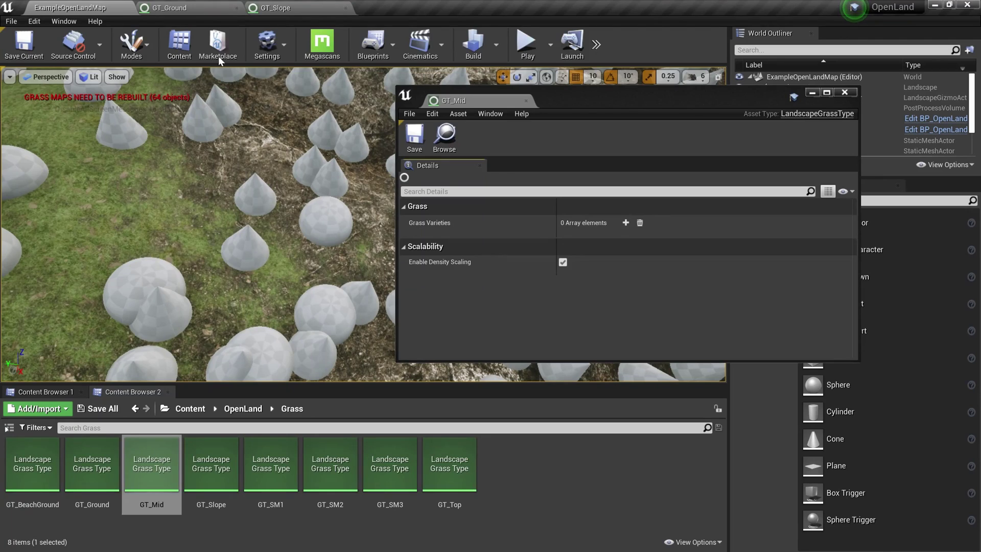
click(625, 222)
click(409, 239)
scroll(577, 317, down, 1)
scroll(577, 319, up, 1)
Step: Give GT_Mid's new variety a grass density of 100 and a cube as its grass mesh, and save the asset
click(572, 323)
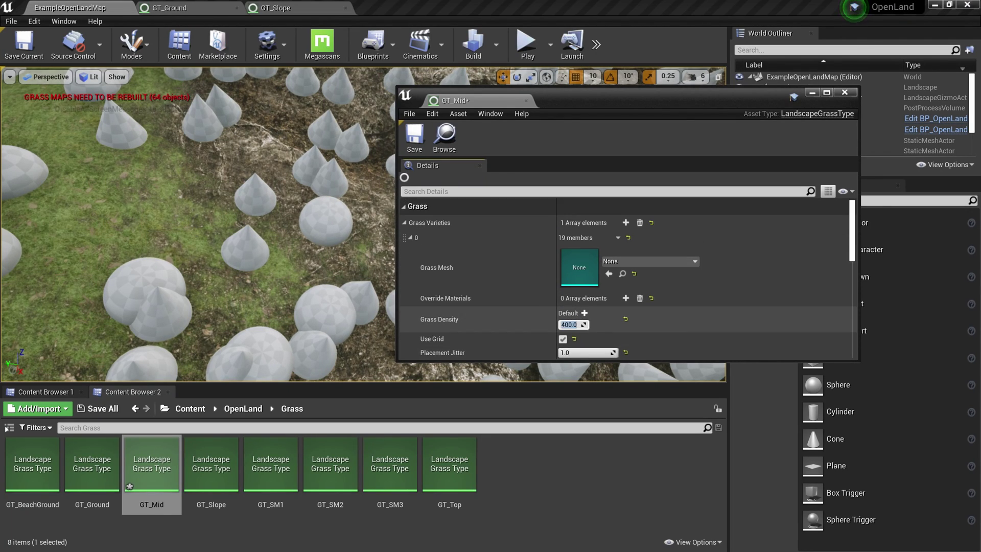
click(629, 260)
text(cub)
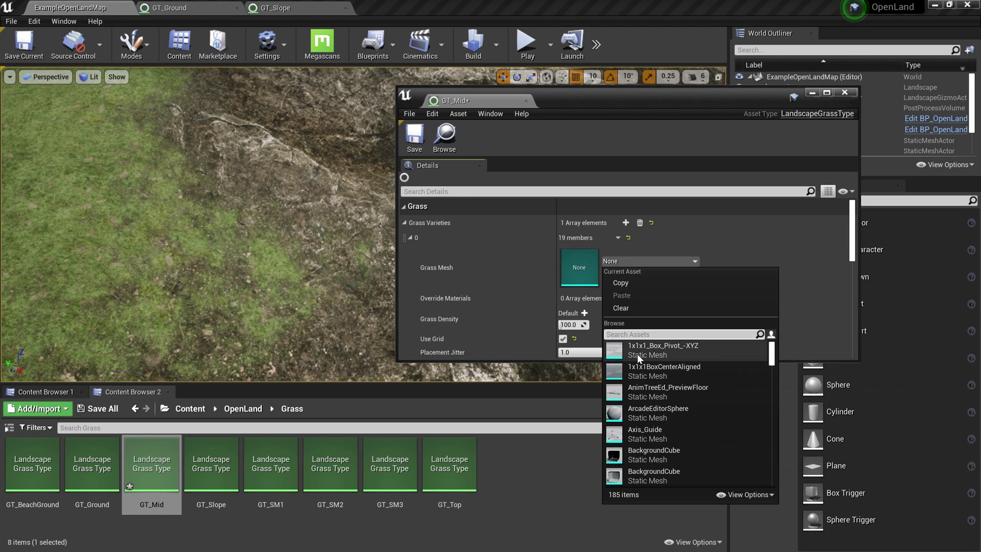
click(637, 354)
scroll(664, 321, down, 3)
click(414, 137)
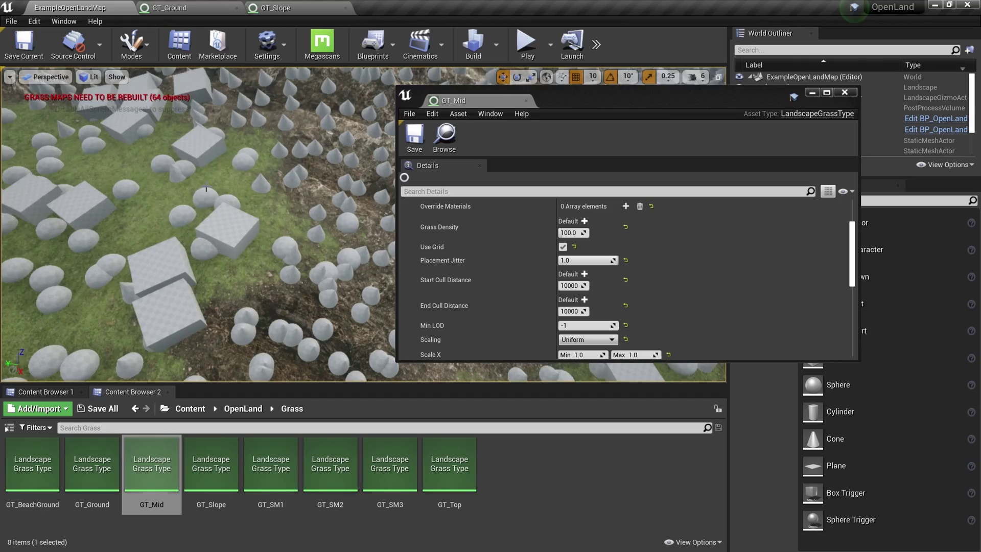
Step: Set the minimum Scale X of GT_Mid's variety to 0.1 and dock its editor in the main window, returning to the level
right_drag(219, 204, 241, 340)
right_drag(281, 368, 255, 337)
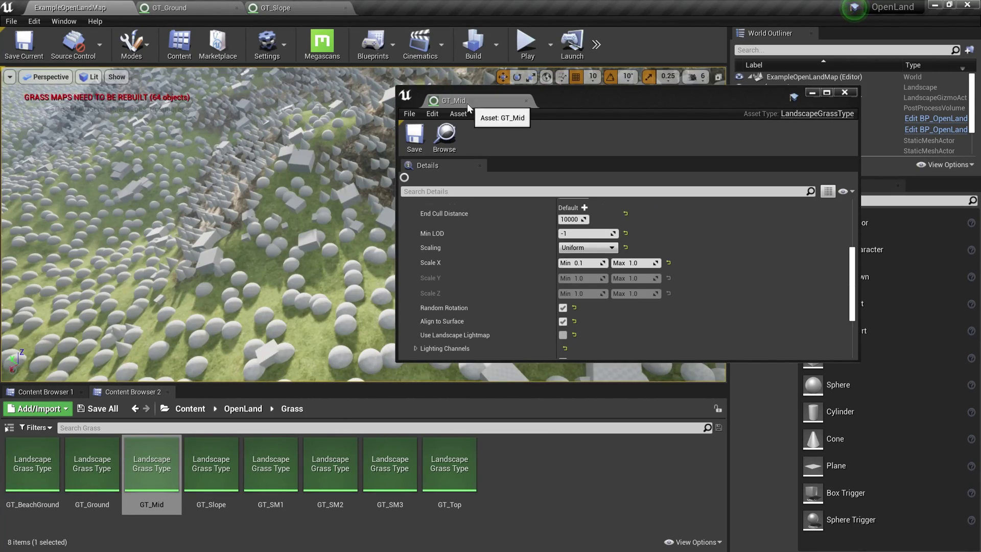
drag(467, 103, 366, 4)
click(81, 8)
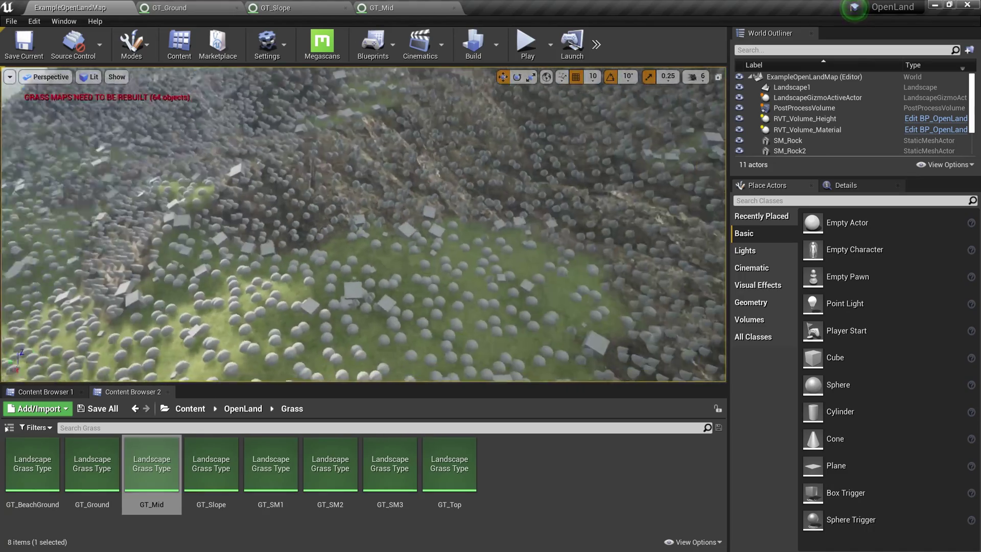
Step: Select Landscape1 and open its landscape material MI_OpenLand_Theme_Default in a floating window over the level
right_drag(363, 224, 393, 184)
right_drag(480, 275, 481, 275)
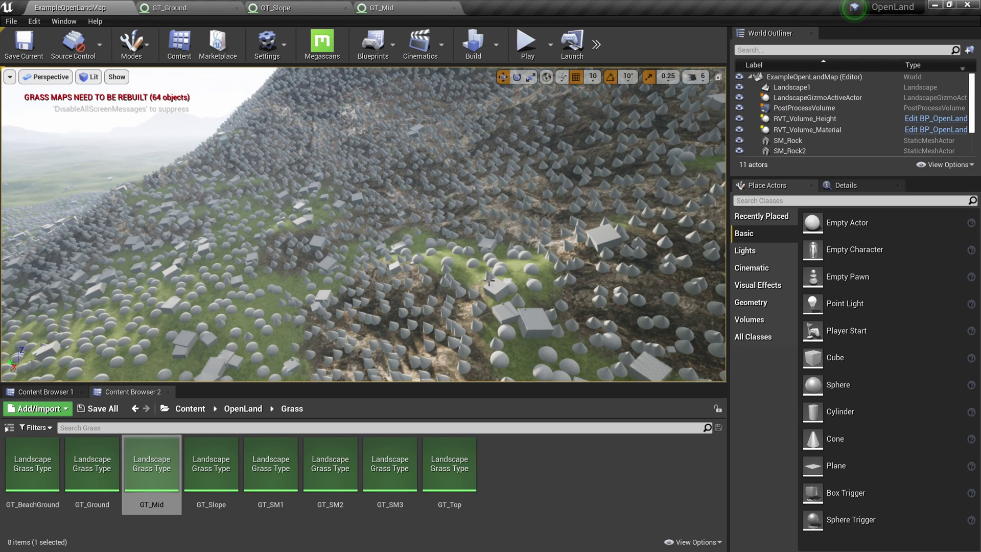
click(817, 87)
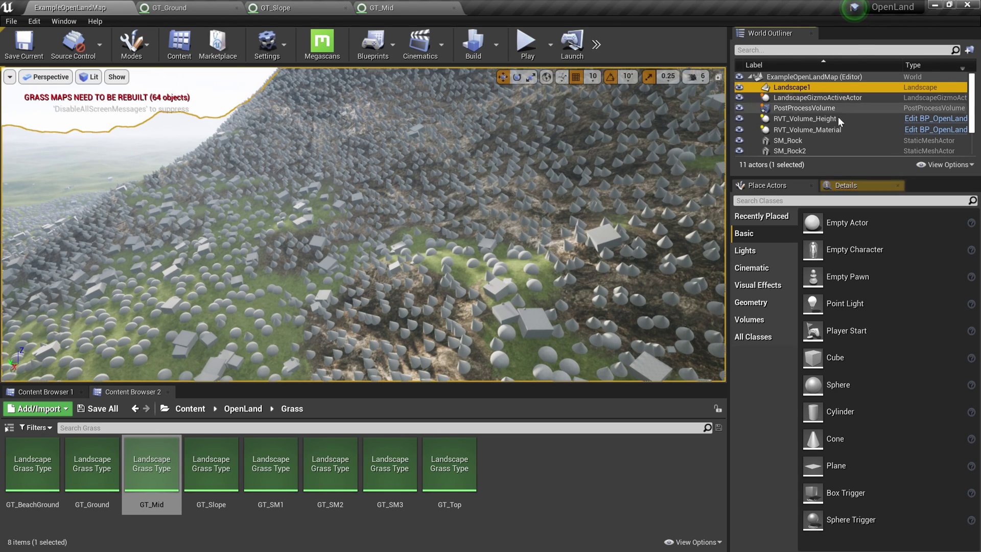
click(845, 185)
double_click(849, 470)
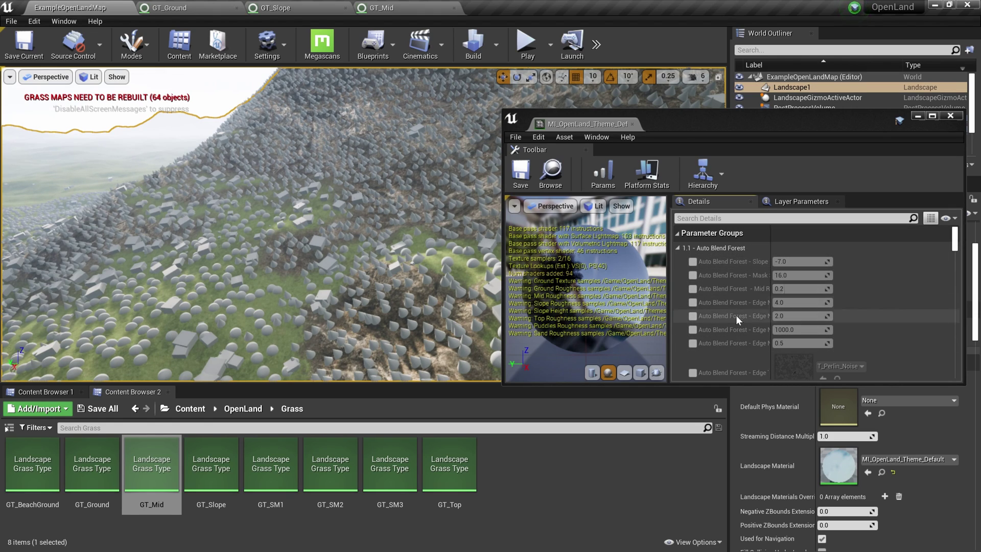
Step: Enable the Auto Blend Forest overrides for Slope Bias, Mask Sharpness and Mid Range, and widen the parameter name column
click(693, 262)
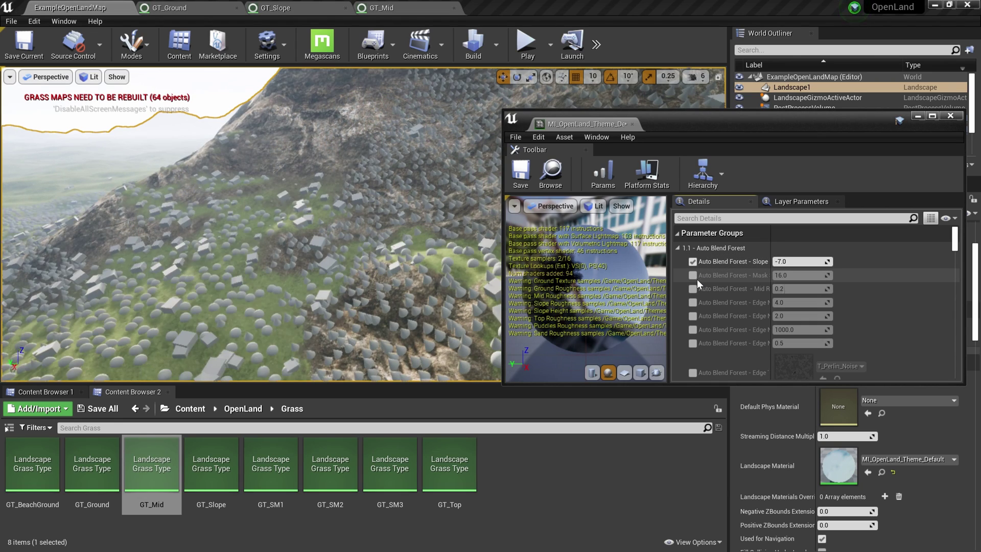
click(694, 276)
click(692, 288)
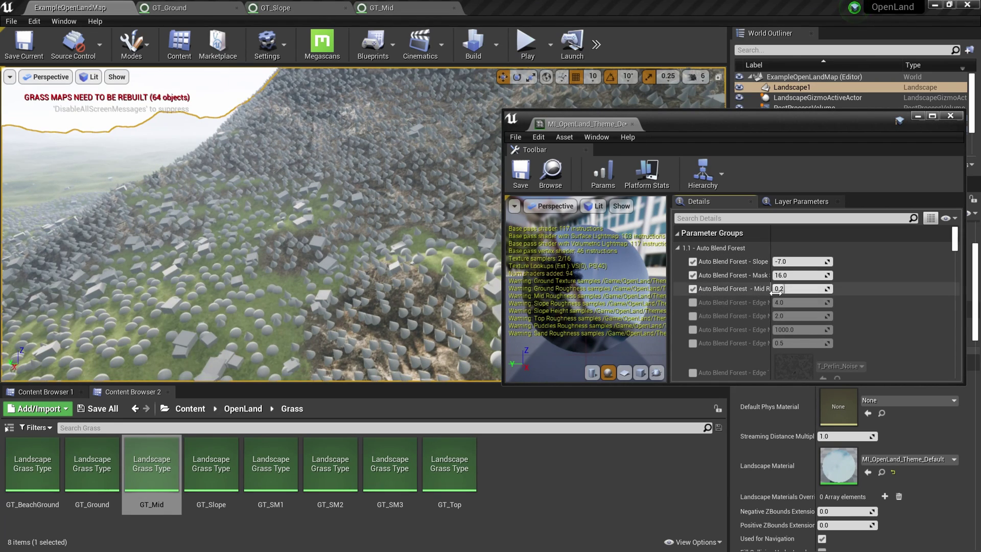
drag(770, 288, 806, 289)
Step: Set the Auto Blend Forest Slope Bias to -2 and inspect the scattered meshes on the mountainside
mouse_move(311, 217)
right_down()
mouse_move(248, 215)
mouse_move(299, 215)
right_up()
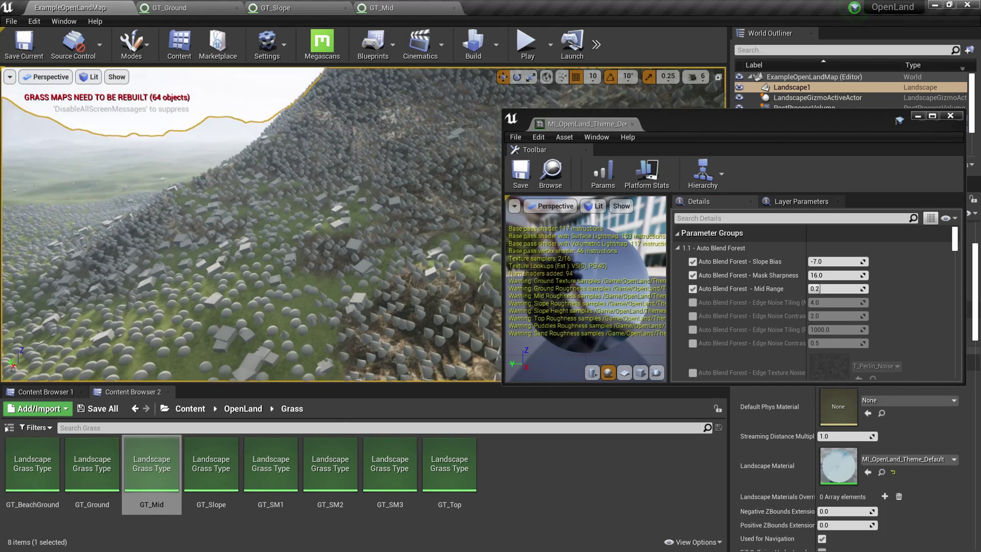
click(837, 262)
text(-2)
key(Return)
right_drag(306, 220, 287, 220)
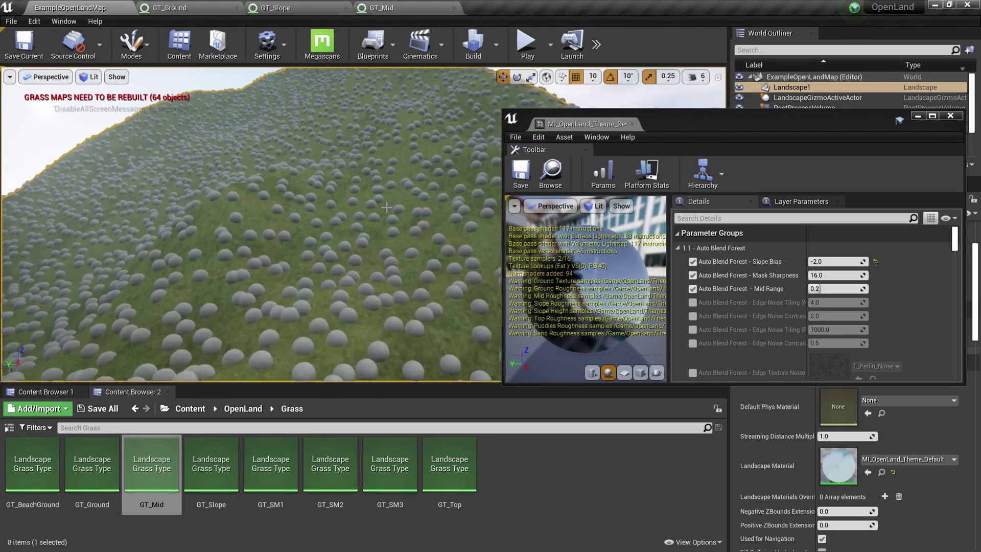
right_drag(370, 235, 286, 215)
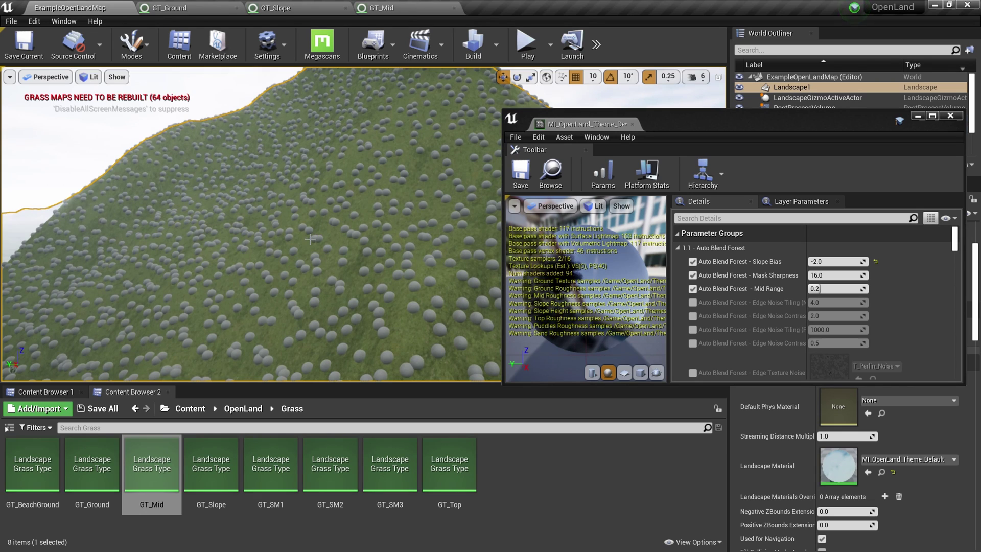
Step: Try a Slope Bias of -9 while inspecting the mountainside, and reset the parameter to its default of -7
drag(836, 261, 817, 261)
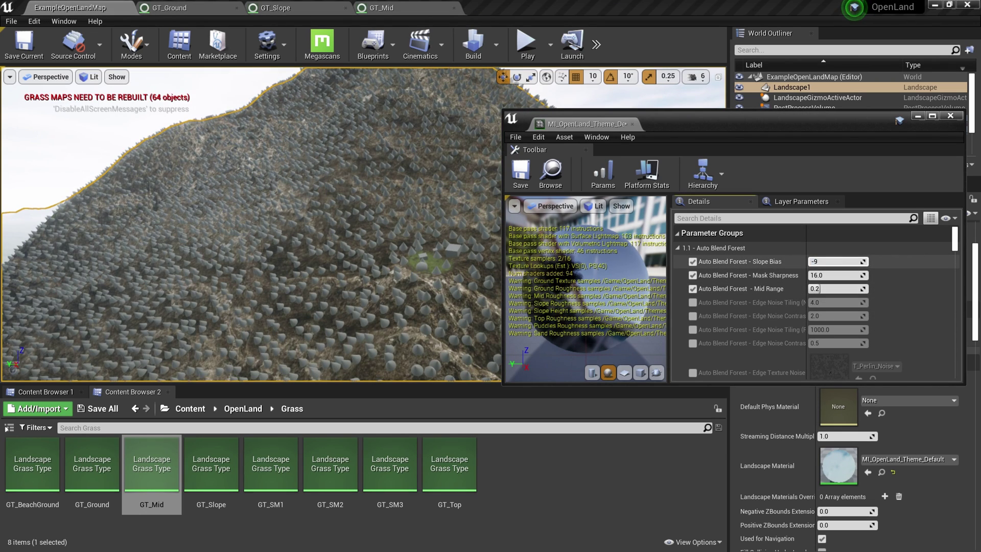
key(Return)
right_drag(428, 233, 214, 245)
key(w)
right_drag(378, 180, 486, 281)
click(875, 262)
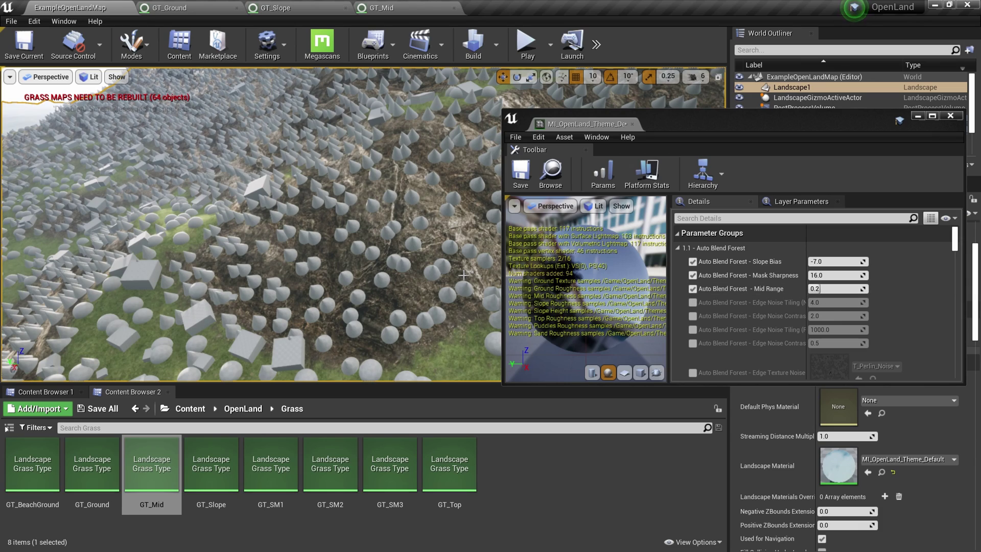
Step: Set the Auto Blend Forest Mid Range to 1 and inspect the cubes up close between ground and slope
text(1)
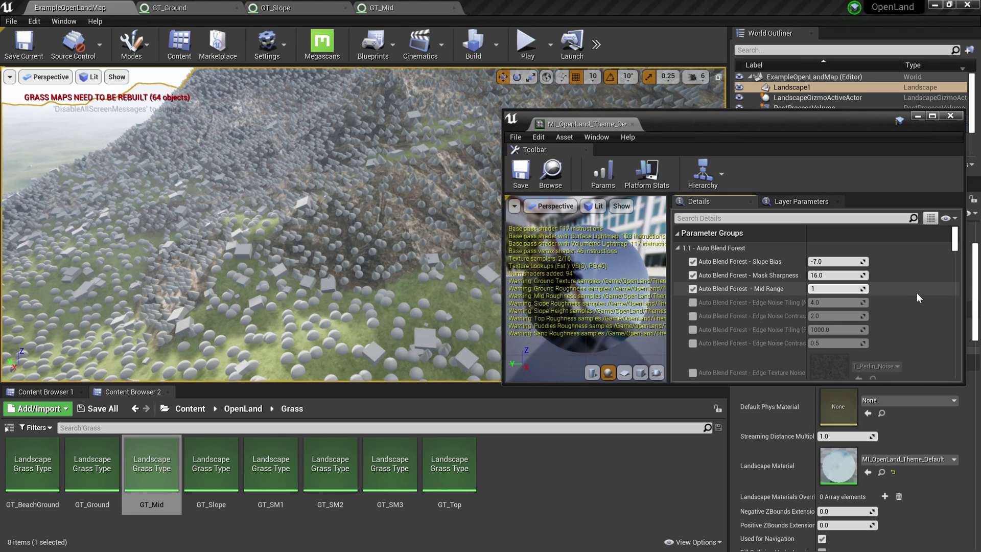
key(Return)
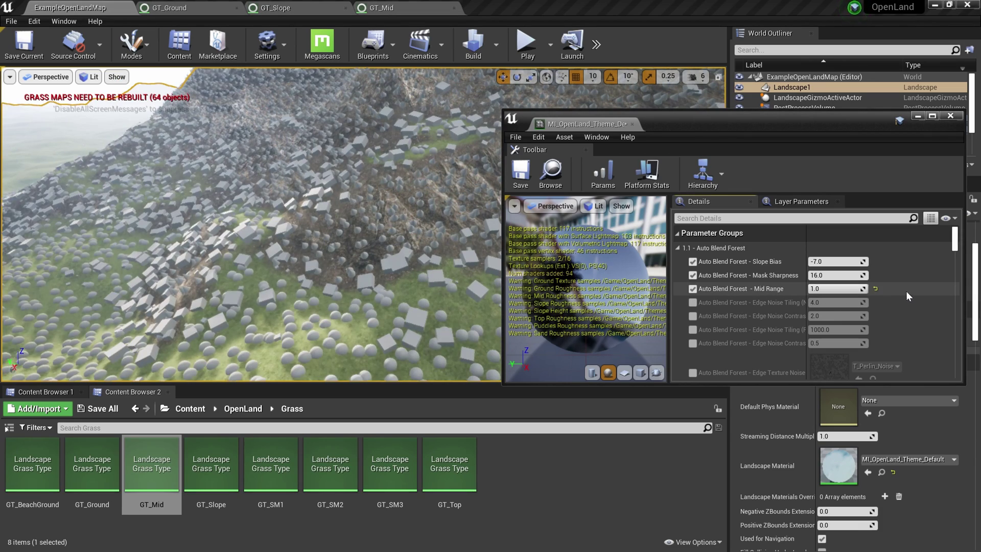
key(w)
mouse_move(311, 264)
right_down()
mouse_move(342, 292)
mouse_move(317, 227)
mouse_move(299, 254)
mouse_move(310, 264)
right_up()
key(w)
right_drag(356, 217, 357, 217)
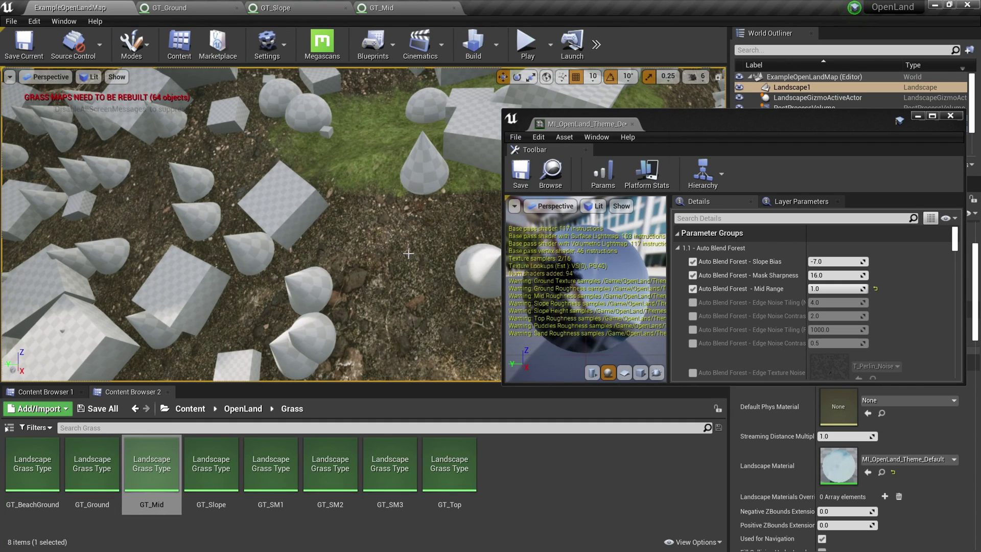
Step: Try an Auto Blend Forest Mid Range of 0 and inspect the scattered meshes between ground and slope
click(843, 290)
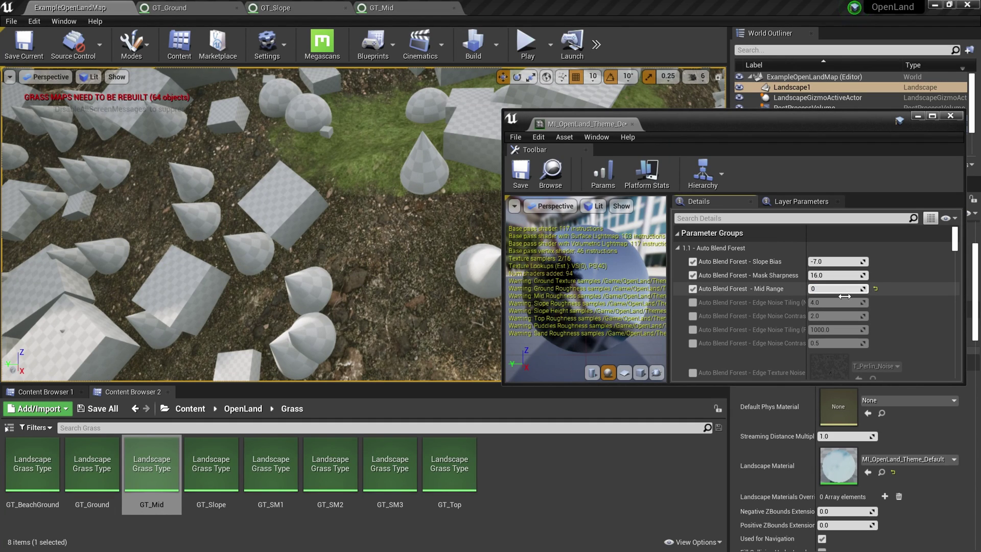
key(Return)
right_drag(442, 215, 443, 215)
scroll(443, 215, down, 5)
scroll(376, 182, up, 3)
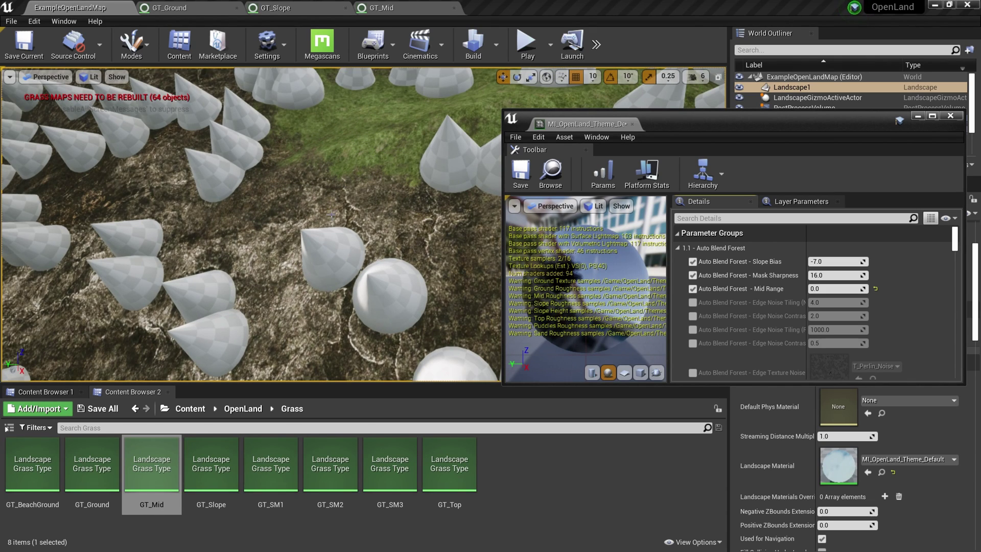
Step: Restore the Auto Blend Forest Mid Range to 1 and inspect the cubes up close and across the mountainside
drag(863, 296, 879, 296)
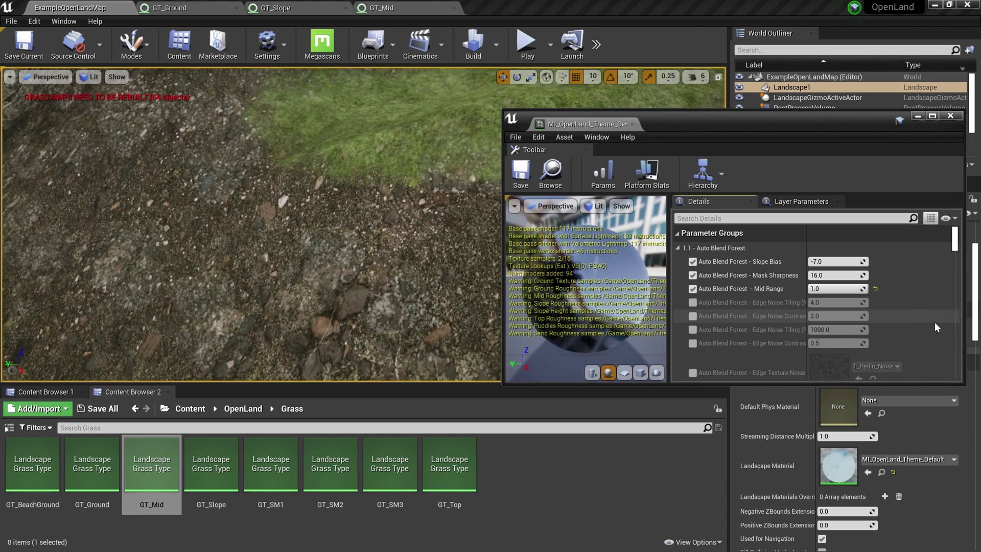
scroll(389, 215, up, 2)
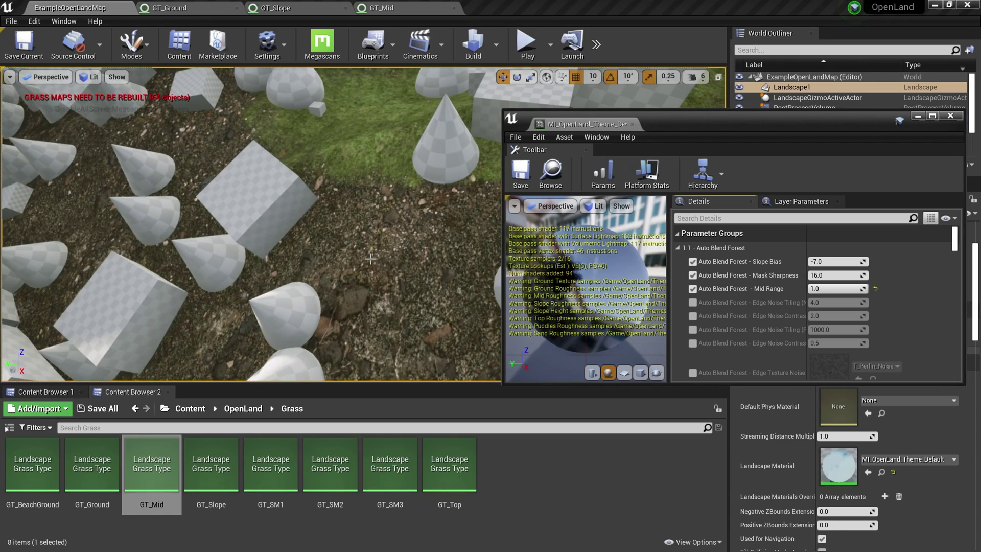
scroll(373, 196, down, 2)
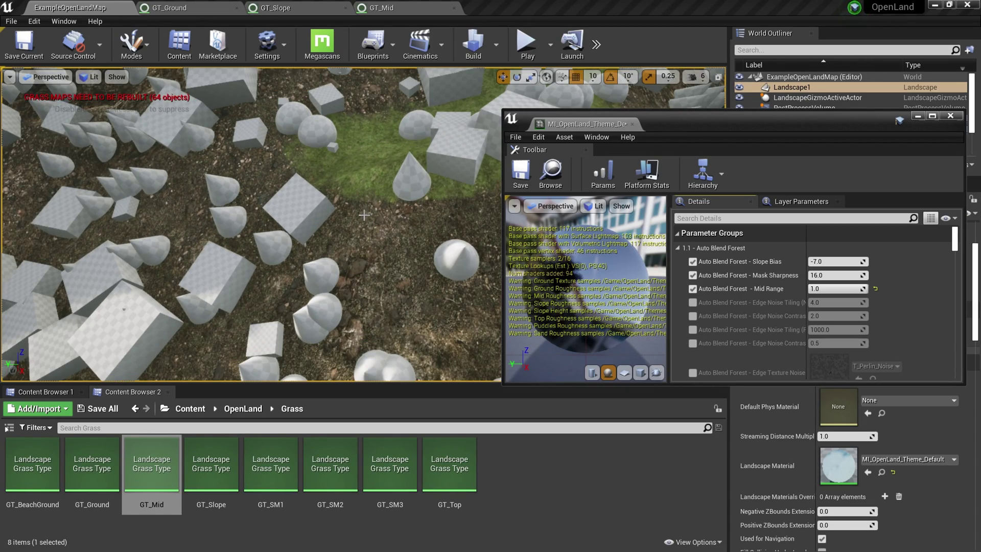
scroll(363, 215, down, 6)
right_drag(411, 238, 430, 275)
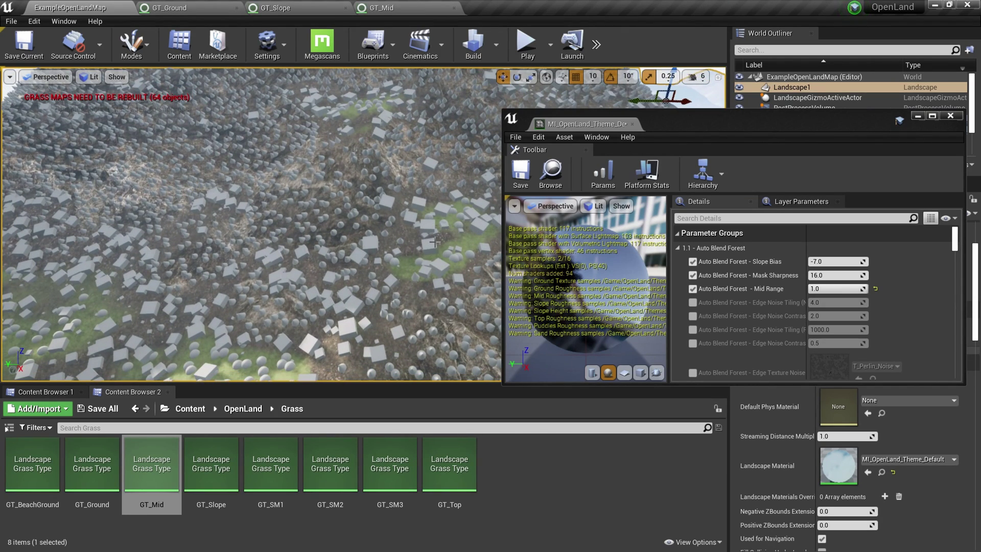
Step: Reset the Auto Blend Forest Mid Range to its default of 0.2 and save the landscape material instance
click(875, 289)
key(ctrl+s)
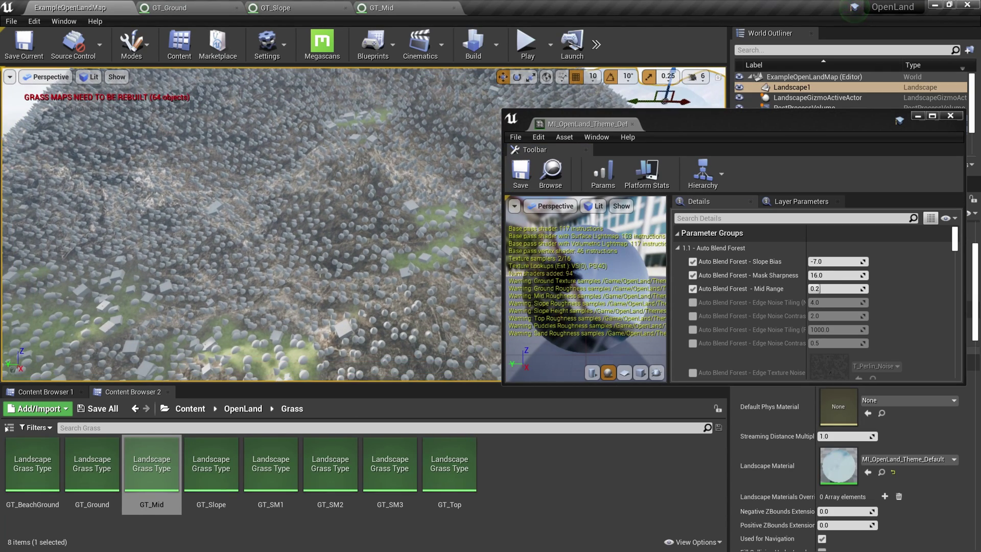
key(w)
right_drag(331, 268, 231, 218)
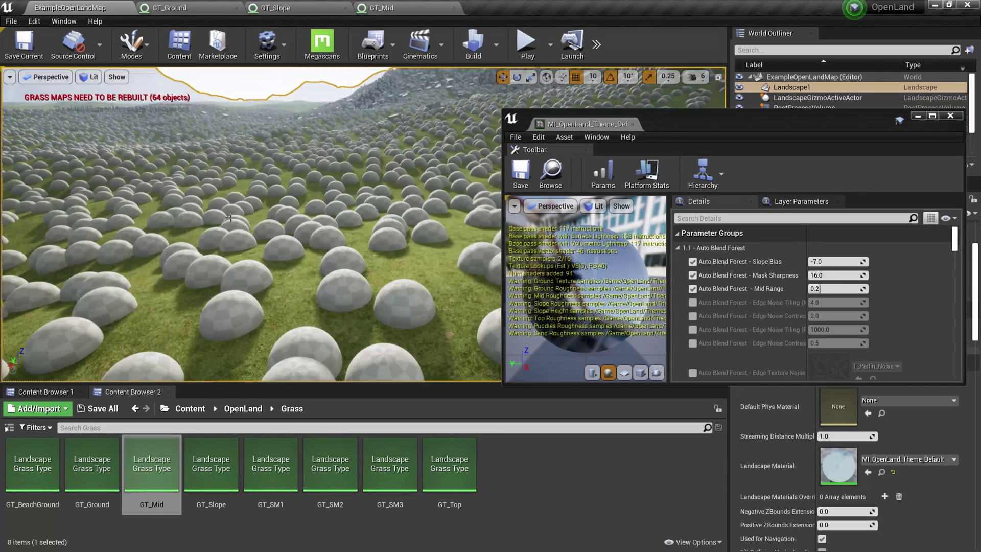
click(516, 175)
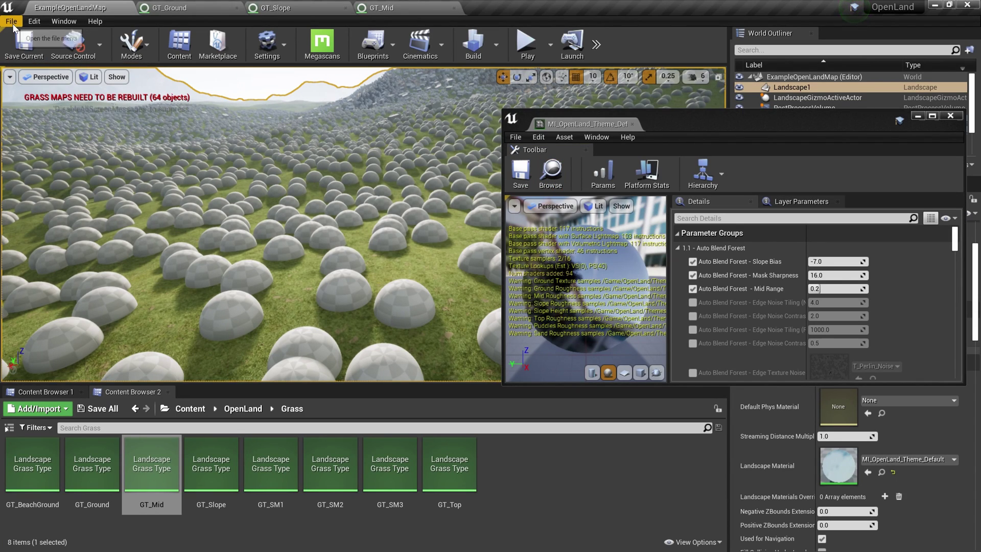
Step: Switch to landscape editing mode with the Paint tool active
click(12, 21)
click(132, 44)
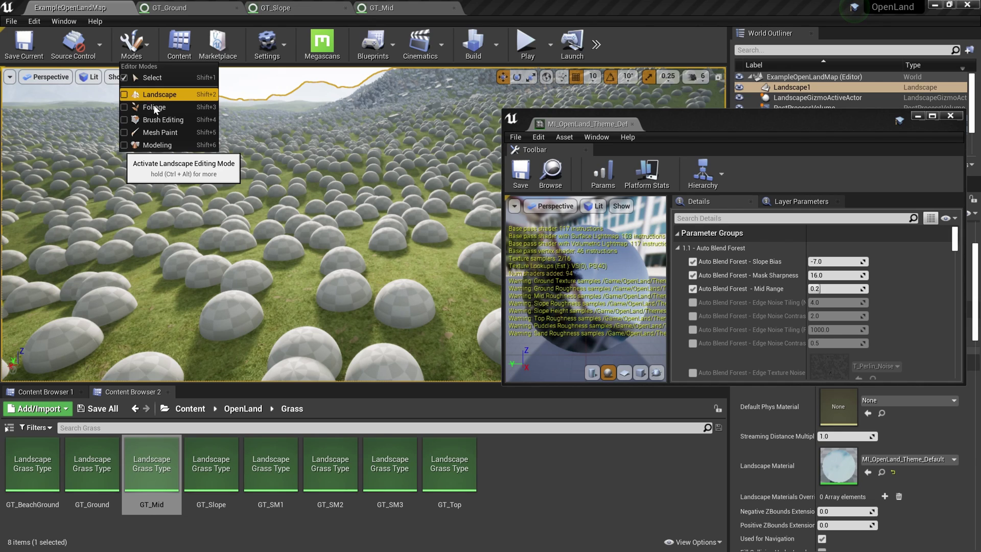
click(145, 94)
click(301, 72)
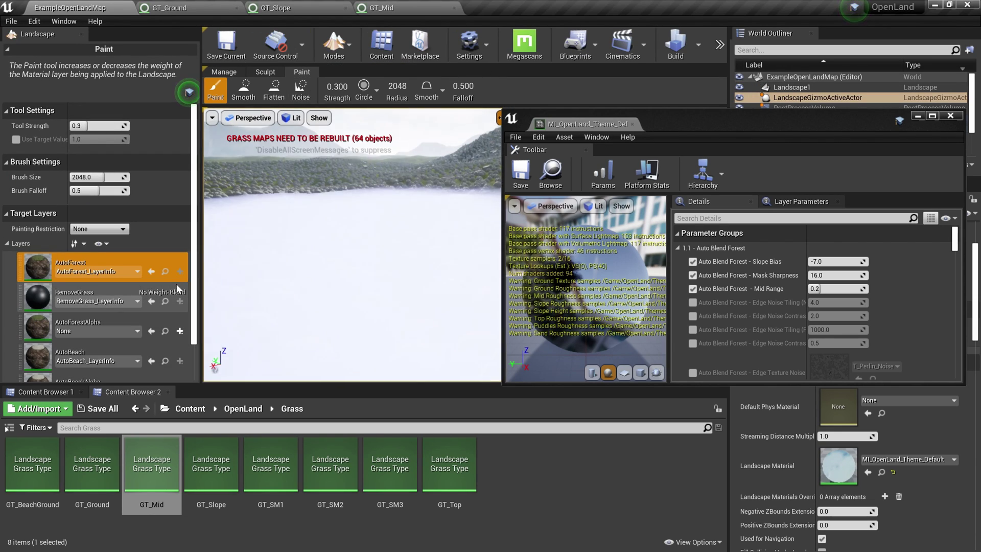
Step: Choose Sand as the target paint layer, using Sand_LayerInfo as its layer info
scroll(167, 360, down, 5)
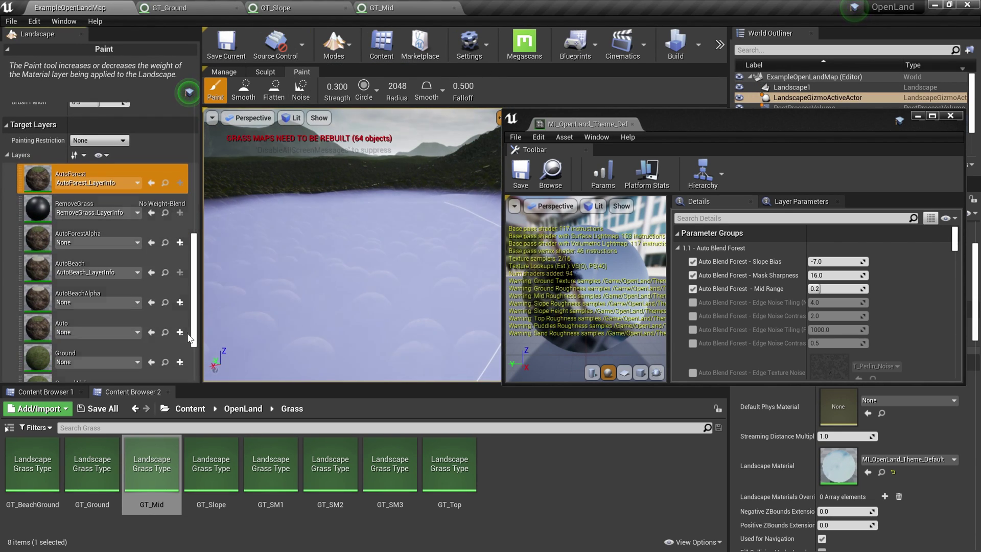
click(104, 352)
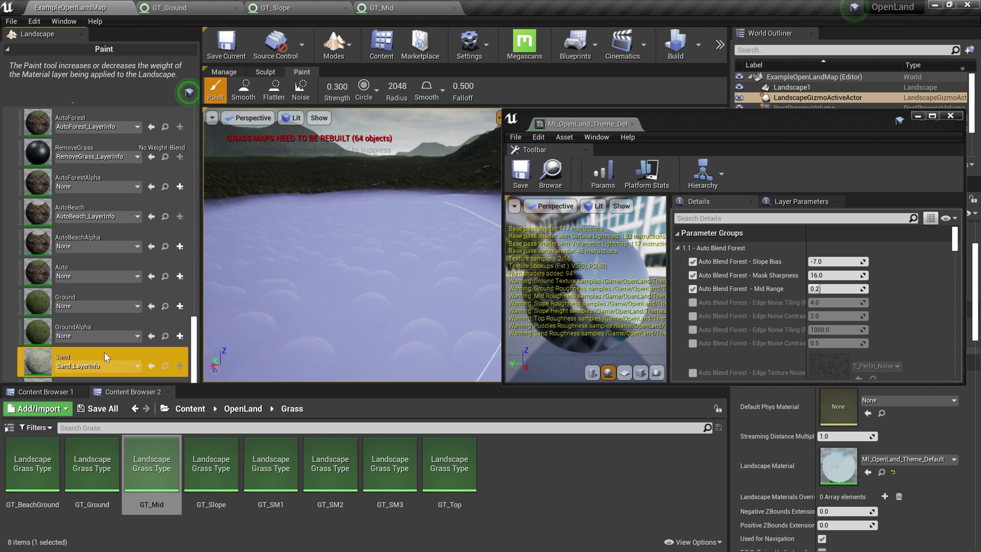
click(126, 366)
click(121, 205)
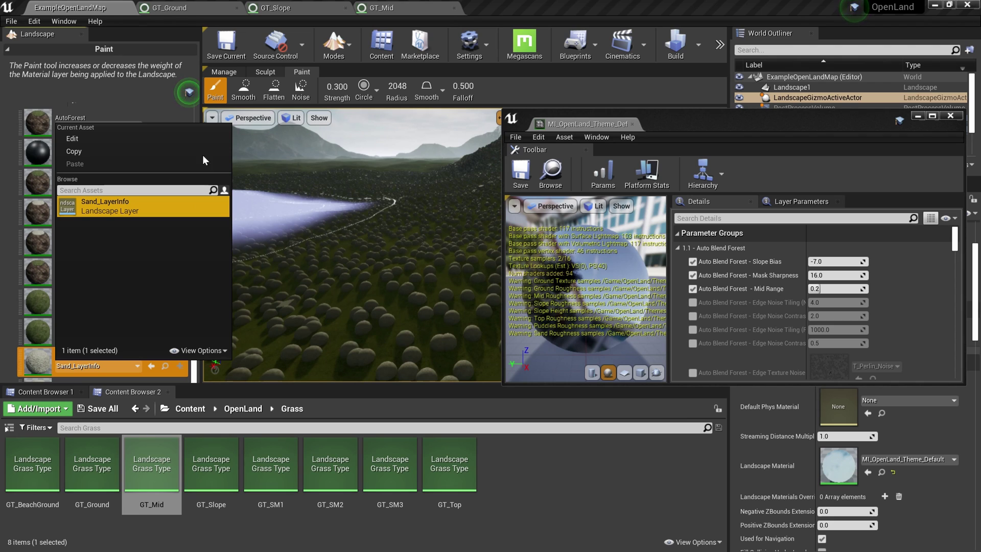
click(154, 111)
scroll(154, 164, up, 3)
scroll(155, 164, down, 3)
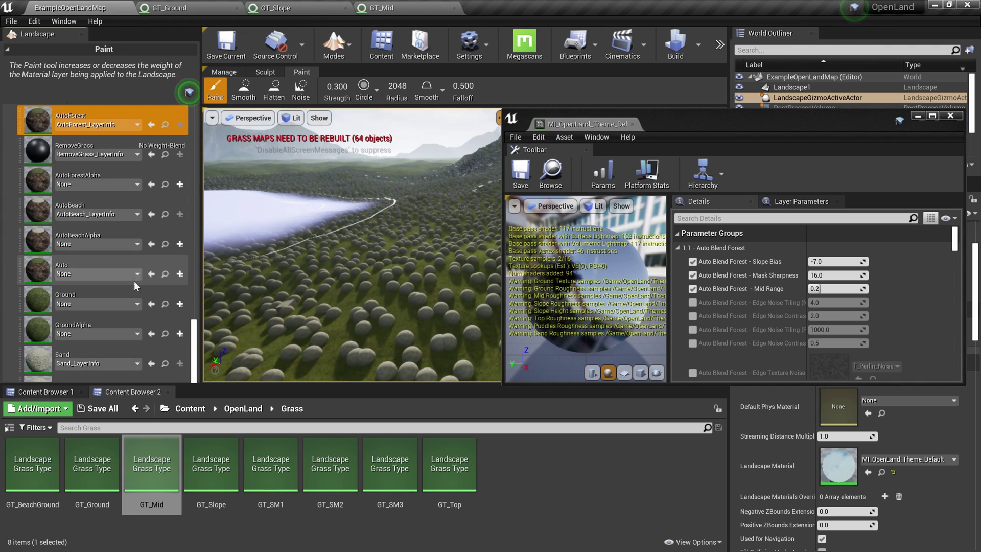
click(124, 354)
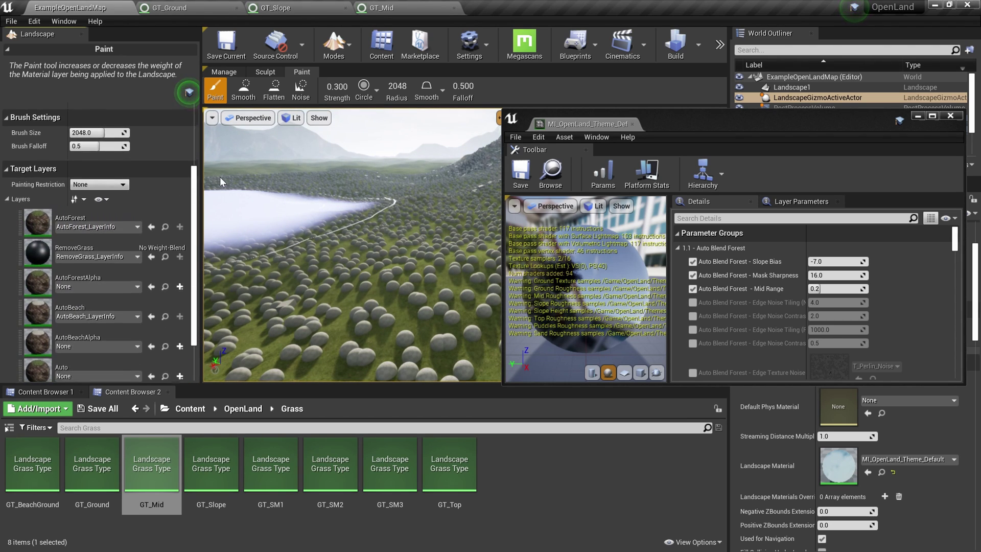
Step: Reduce the brush size to about 289, paint a Sand patch over the sphere-covered grass, and inspect it
scroll(120, 200, up, 2)
scroll(109, 175, up, 1)
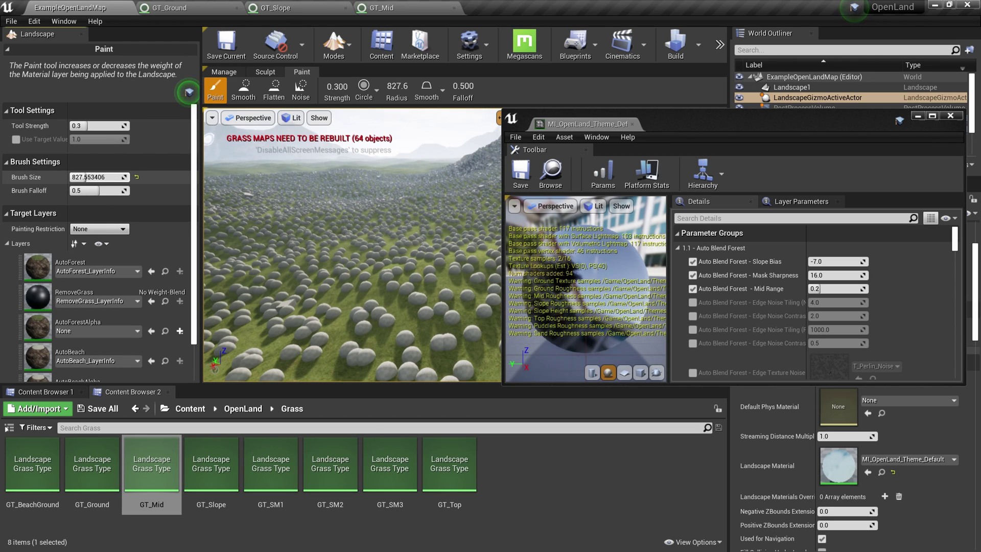
drag(75, 177, 78, 177)
mouse_move(358, 303)
mouse_down()
mouse_move(339, 317)
mouse_move(405, 280)
mouse_move(424, 292)
mouse_up()
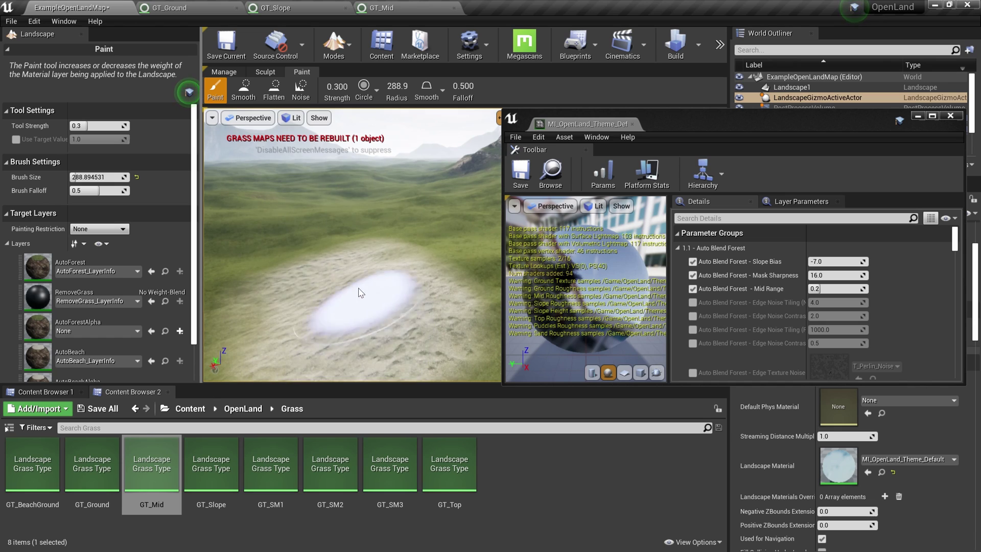
mouse_move(277, 253)
right_down()
mouse_move(219, 246)
mouse_move(240, 256)
mouse_move(222, 302)
right_up()
right_drag(257, 237, 257, 225)
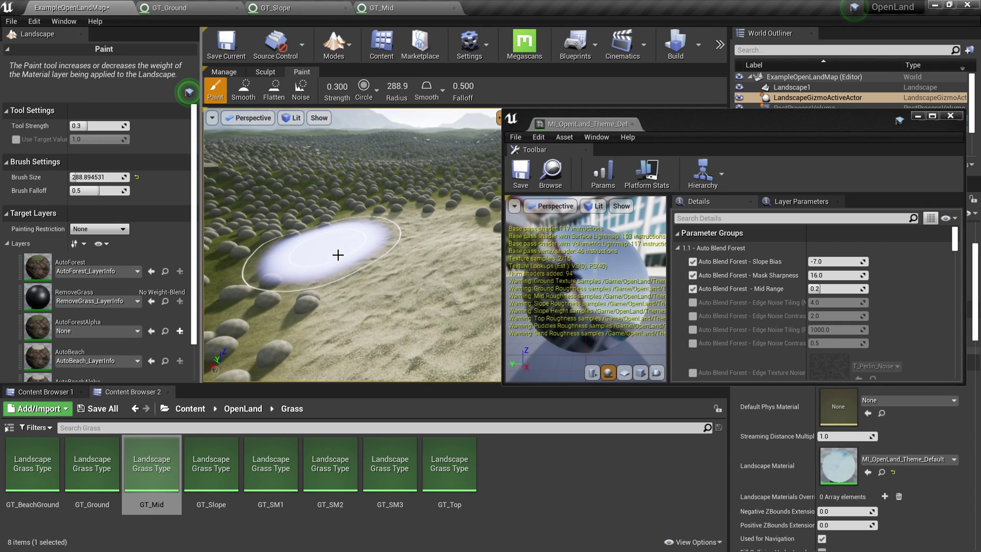
scroll(335, 255, down, 5)
scroll(348, 278, down, 5)
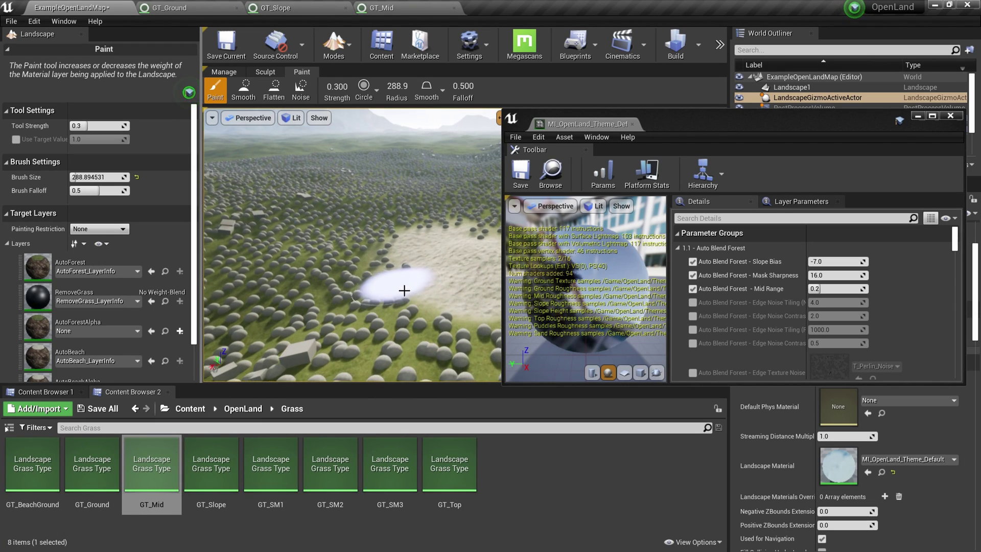
scroll(405, 291, up, 2)
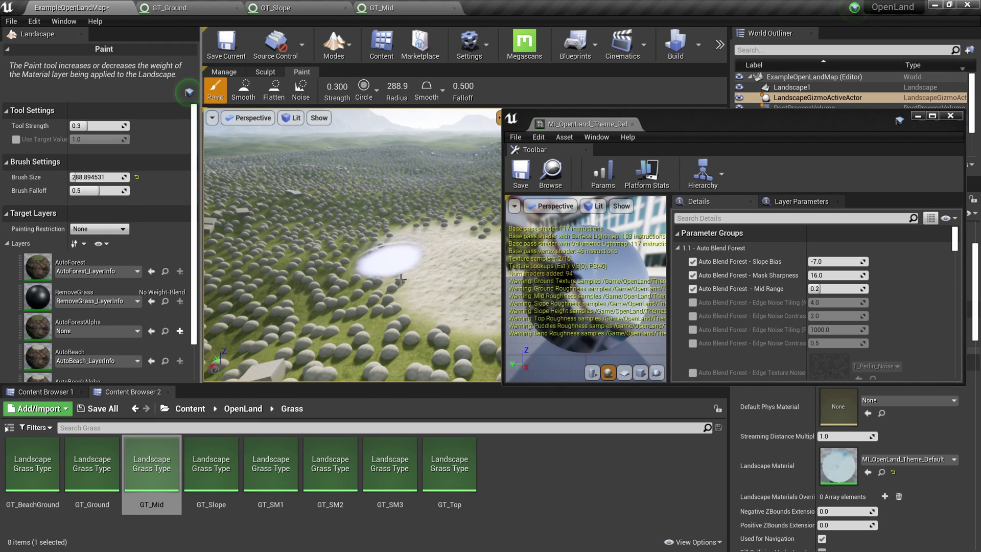
Step: Assign SandAlpha_LayerInfo to the SandAlpha layer and make SandAlpha the target paint layer
drag(193, 248, 203, 381)
click(97, 152)
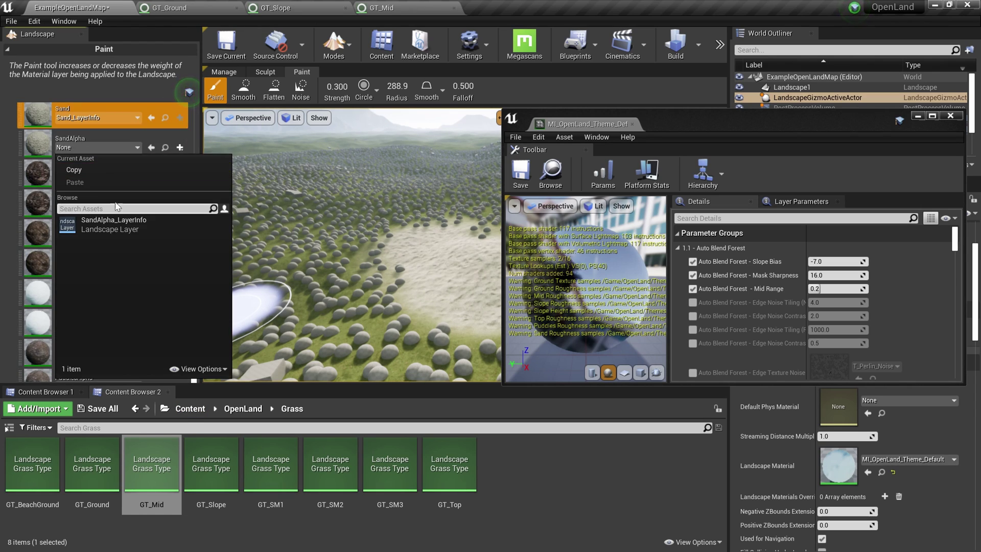
click(116, 234)
click(105, 154)
scroll(285, 223, down, 2)
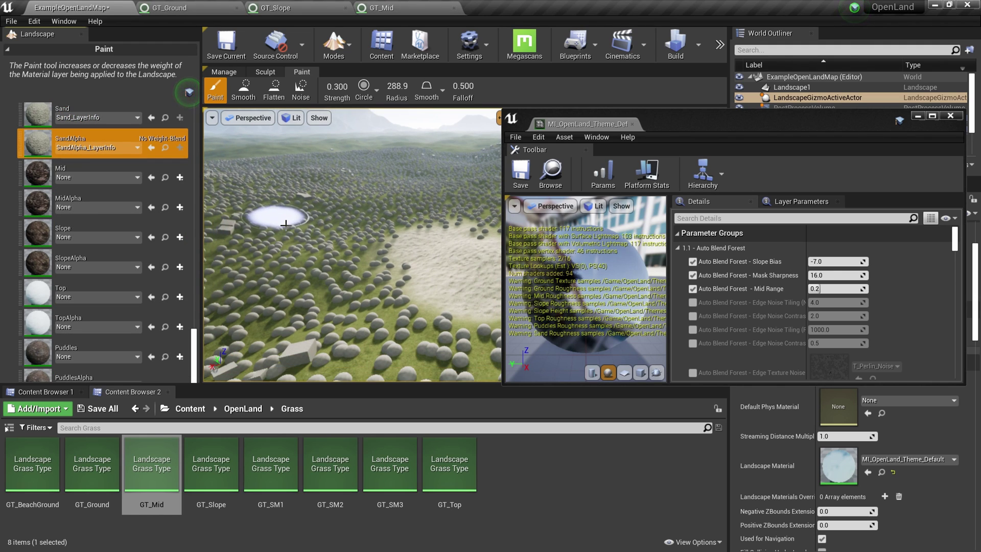
Step: Paint a SandAlpha patch among the spheres near the cleared Sand patch and inspect it
scroll(308, 197, up, 2)
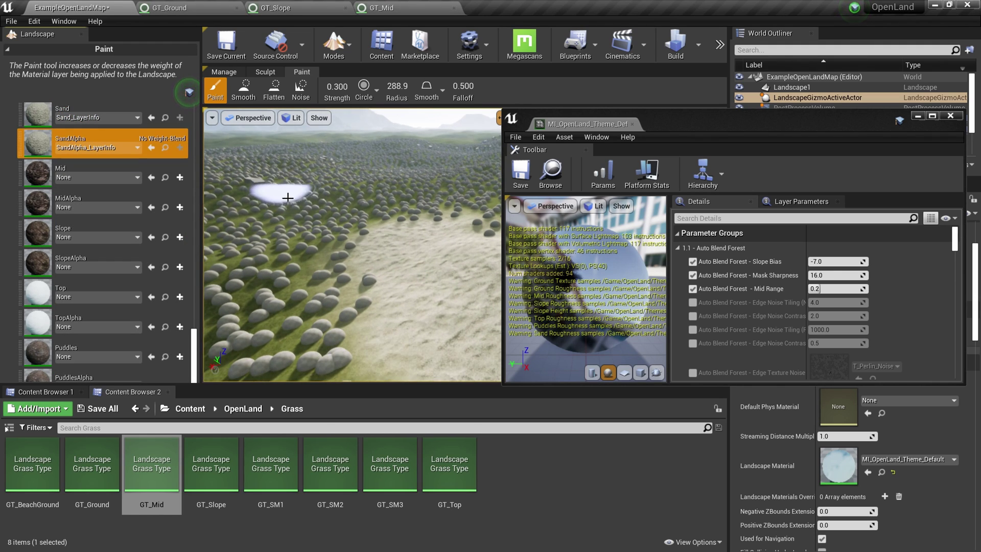
right_drag(266, 230, 287, 231)
mouse_move(373, 230)
mouse_down()
mouse_move(370, 250)
mouse_move(315, 252)
mouse_move(337, 294)
mouse_move(316, 196)
mouse_move(309, 286)
mouse_move(302, 219)
mouse_up()
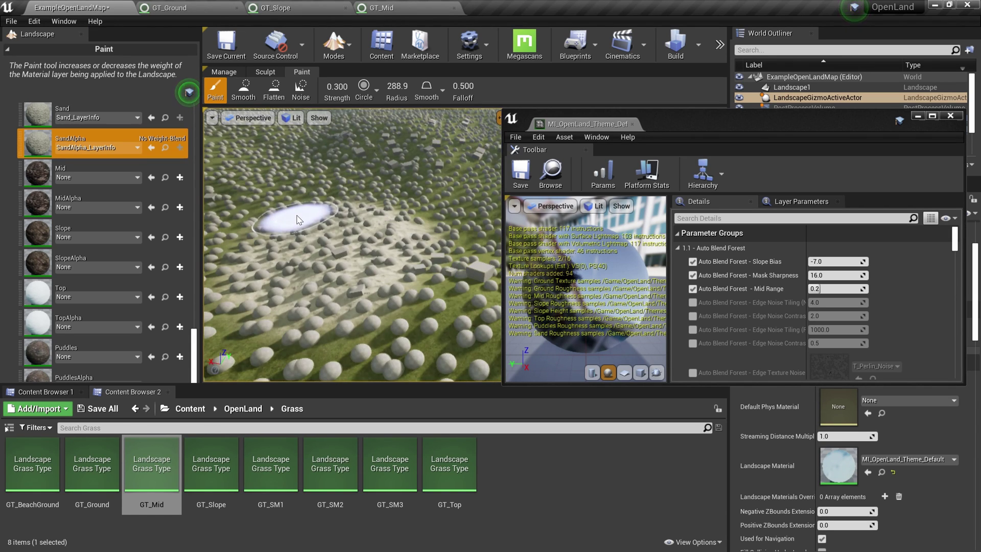
scroll(324, 221, up, 2)
mouse_move(324, 221)
right_down()
mouse_move(287, 217)
mouse_move(320, 256)
right_up()
drag(320, 256, 445, 286)
scroll(321, 234, down, 3)
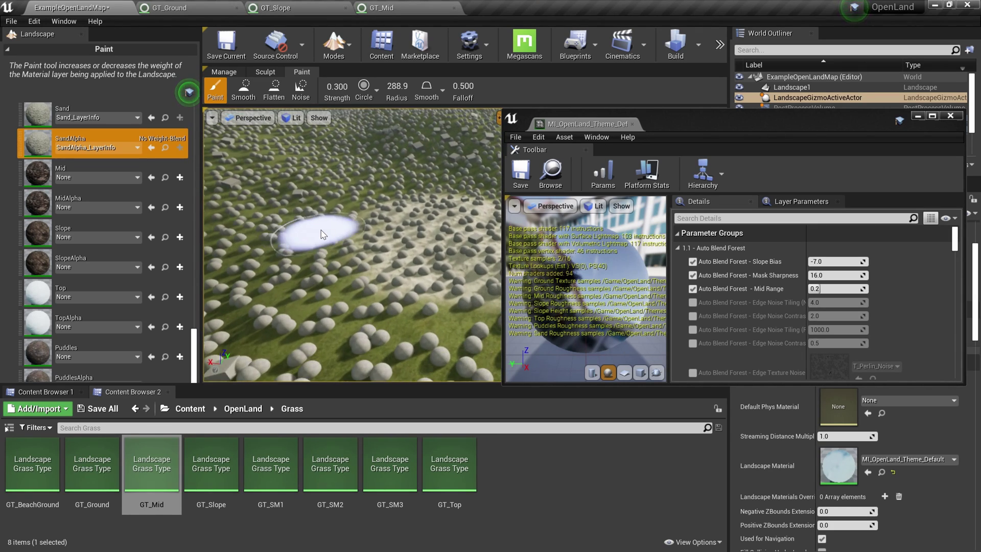
Step: Compare the SandAlpha and Sand patches and save the current level
mouse_move(312, 234)
right_down()
mouse_move(286, 245)
mouse_move(281, 214)
right_up()
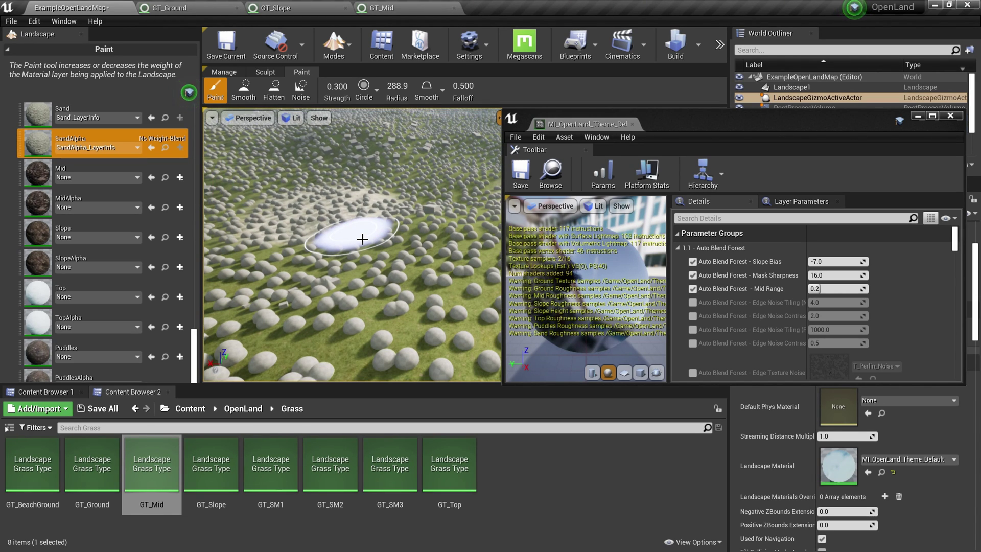
mouse_move(372, 237)
right_down()
mouse_move(307, 258)
mouse_move(357, 245)
mouse_move(291, 241)
right_up()
click(229, 57)
right_drag(360, 251, 357, 255)
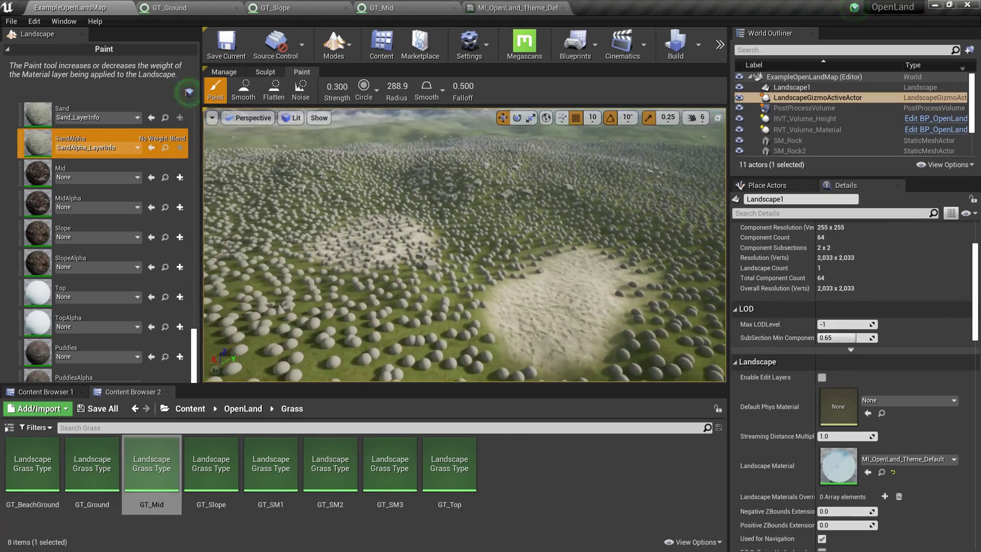
Step: Inspect the landscape's ground cover and scattered meshes, both up close and from a distance
mouse_move(357, 181)
right_down()
mouse_move(286, 214)
mouse_move(307, 184)
mouse_move(255, 143)
mouse_move(214, 148)
right_up()
right_drag(401, 179, 557, 158)
right_drag(465, 204, 357, 235)
right_drag(357, 180, 356, 180)
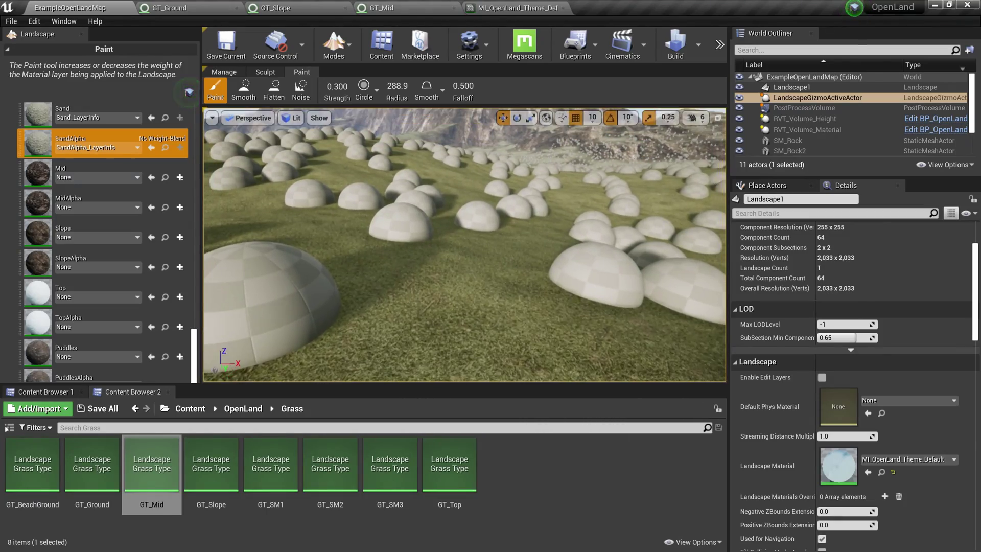
mouse_move(464, 244)
right_down()
mouse_move(450, 271)
mouse_move(464, 250)
mouse_move(465, 291)
mouse_move(472, 261)
right_up()
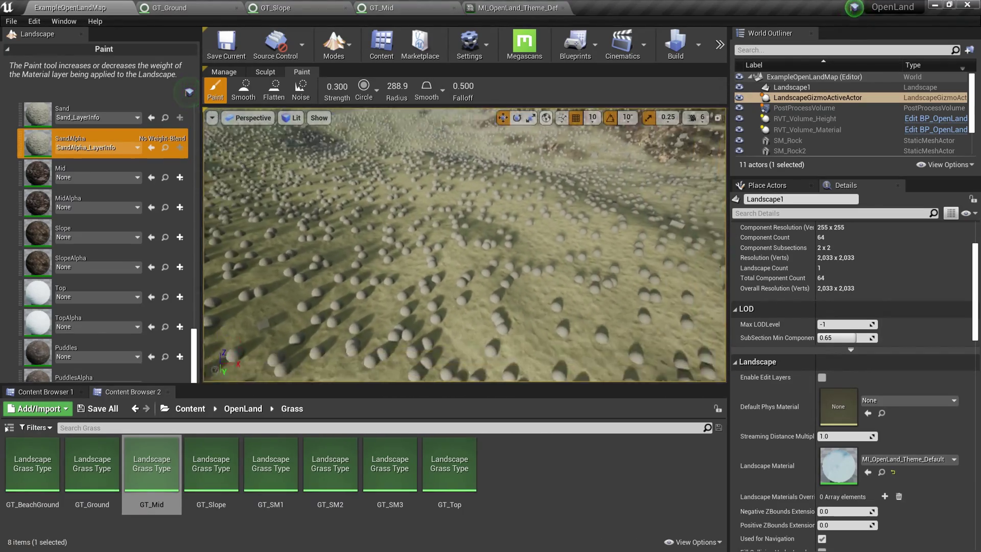
right_drag(386, 234, 387, 234)
mouse_move(293, 240)
right_down()
mouse_move(311, 245)
mouse_move(293, 241)
mouse_move(307, 236)
mouse_move(301, 178)
mouse_move(307, 266)
mouse_move(301, 214)
mouse_move(302, 256)
mouse_move(293, 215)
right_up()
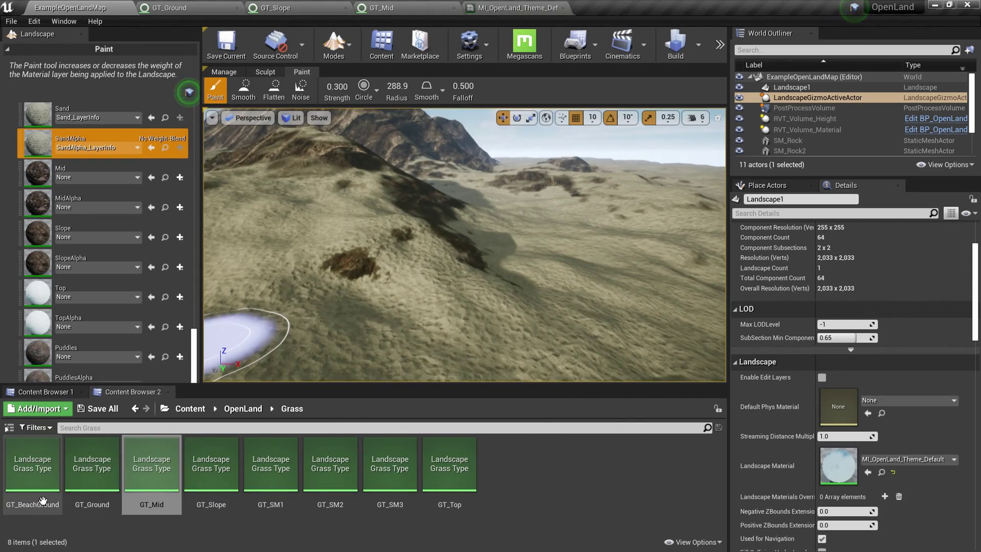
Step: Open the GT_BeachGround grass type beside the level and give it a single grass variety, deleting the surplus entry
double_click(35, 470)
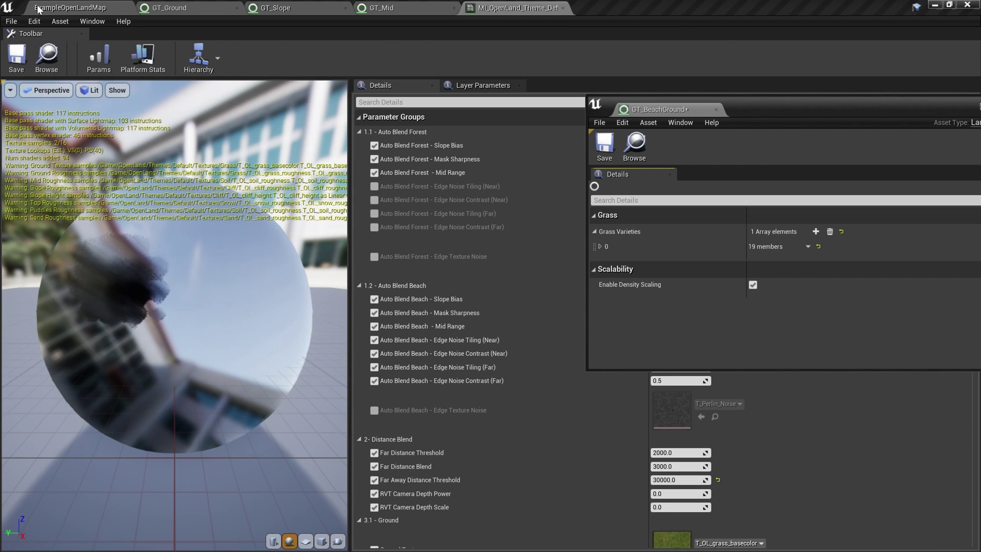
click(40, 9)
click(815, 235)
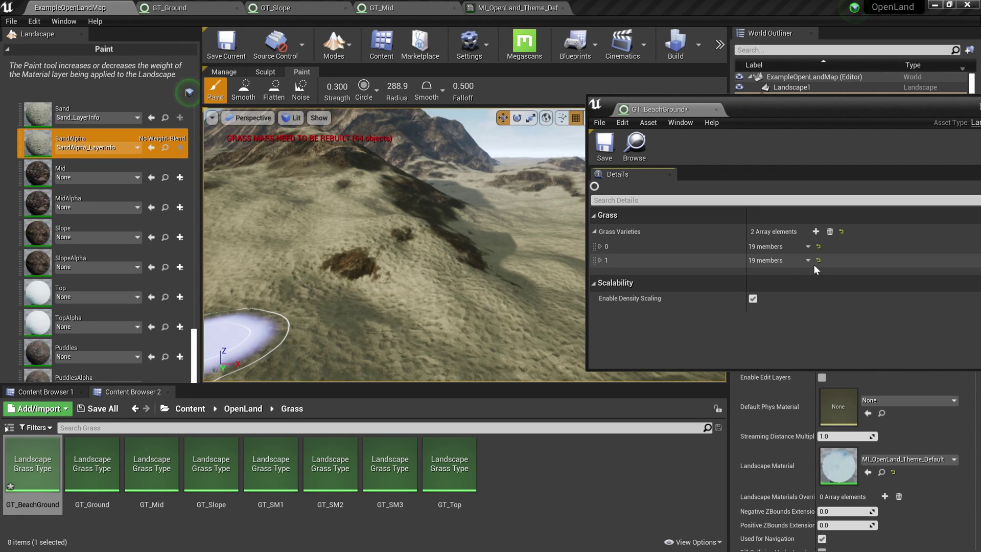
click(808, 260)
click(833, 286)
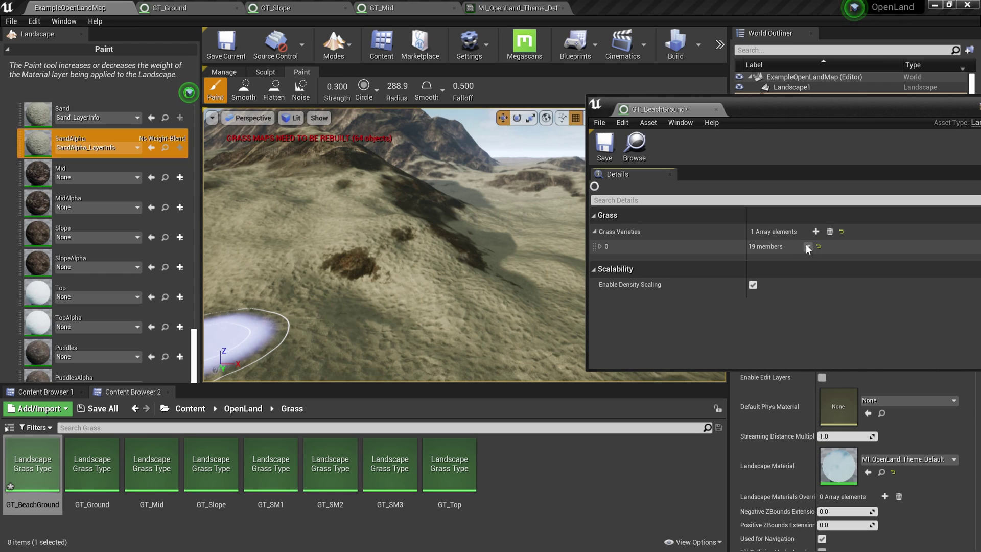
Step: Assign the Cylinder mesh to the single GT_BeachGround grass variety and open its grass density for editing
click(600, 246)
click(806, 270)
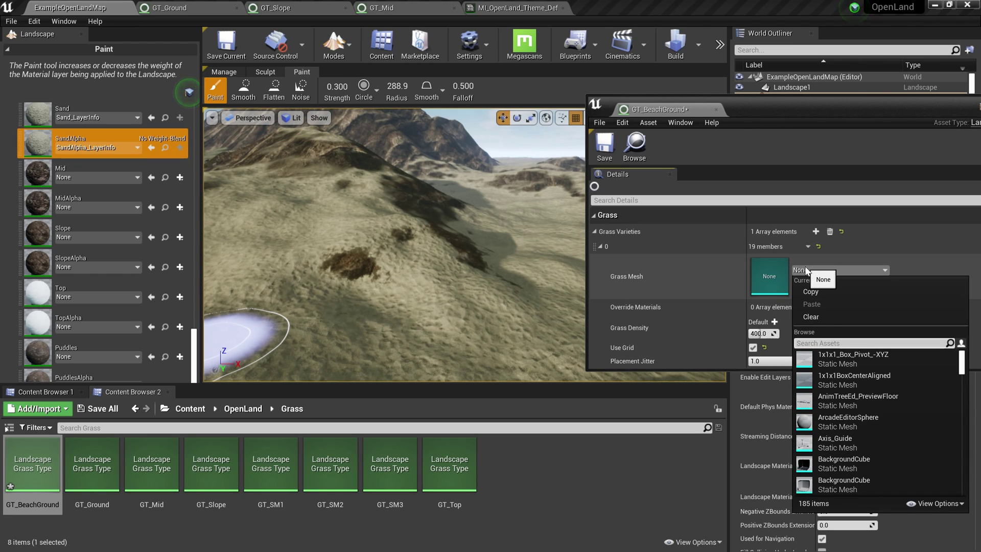
text(cy)
click(836, 360)
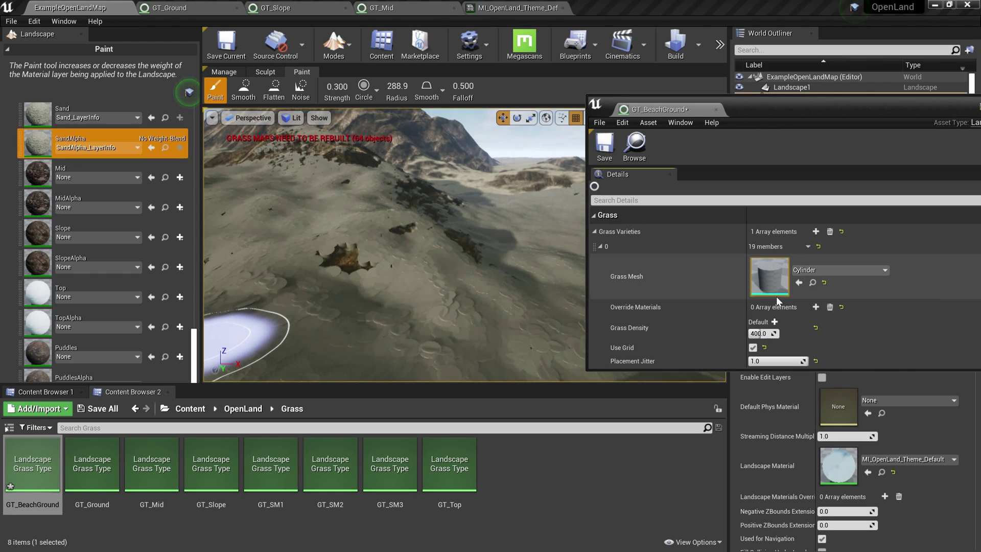
click(760, 333)
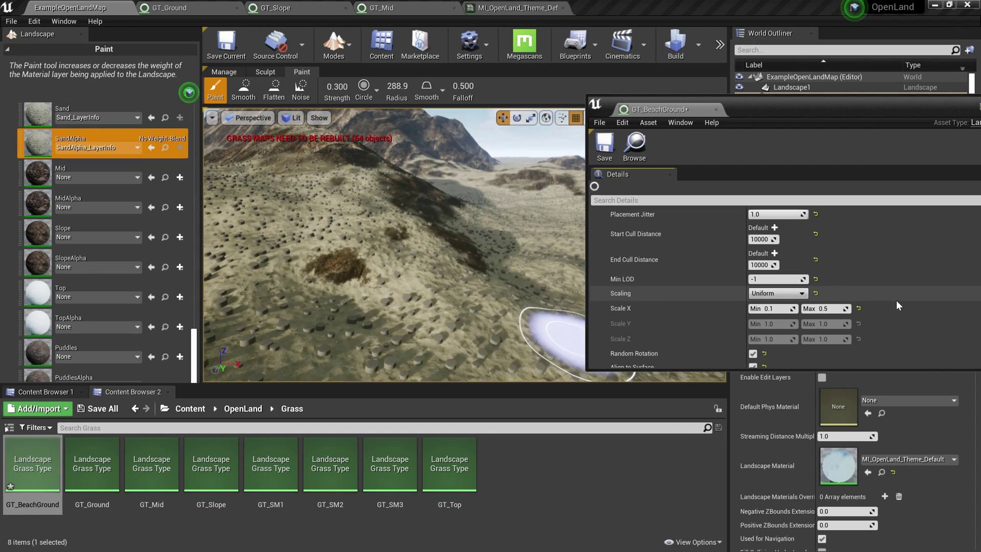
Step: Inspect the meshes scattered over the beach ground and the painted sand patch among the spheres
key(w)
mouse_move(393, 240)
right_down()
mouse_move(401, 286)
mouse_move(396, 276)
mouse_move(424, 240)
mouse_move(437, 255)
mouse_move(447, 251)
mouse_move(373, 225)
mouse_move(409, 276)
mouse_move(412, 263)
mouse_move(416, 284)
mouse_move(390, 268)
mouse_move(375, 241)
mouse_move(389, 237)
right_up()
key(s)
key(w)
key(s)
key(w)
key(s)
right_drag(445, 341, 444, 341)
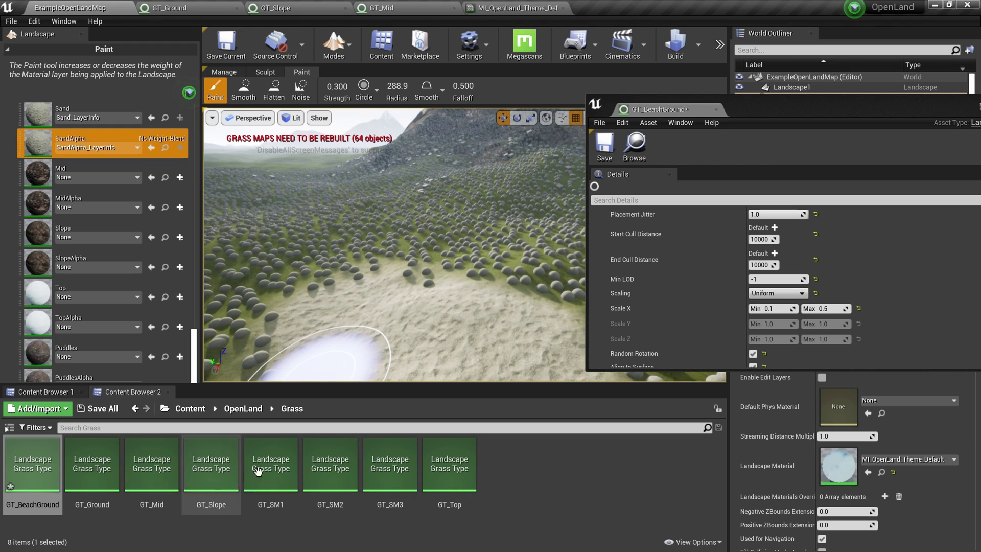
Step: Close the GT_BeachGround grass type and open the landscape material MI_OpenLand_Theme_Default, followed by its parent material M_OpenLand
click(715, 109)
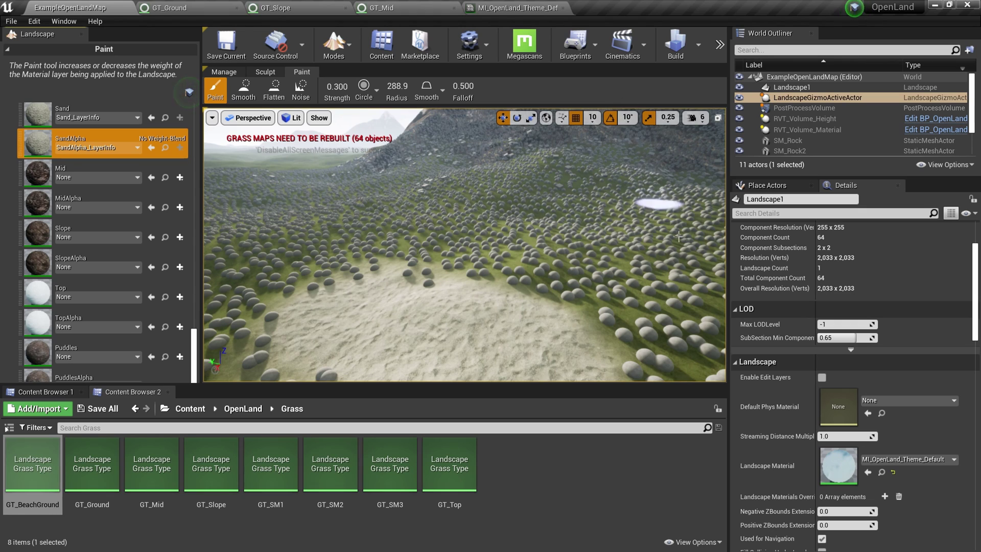
double_click(838, 467)
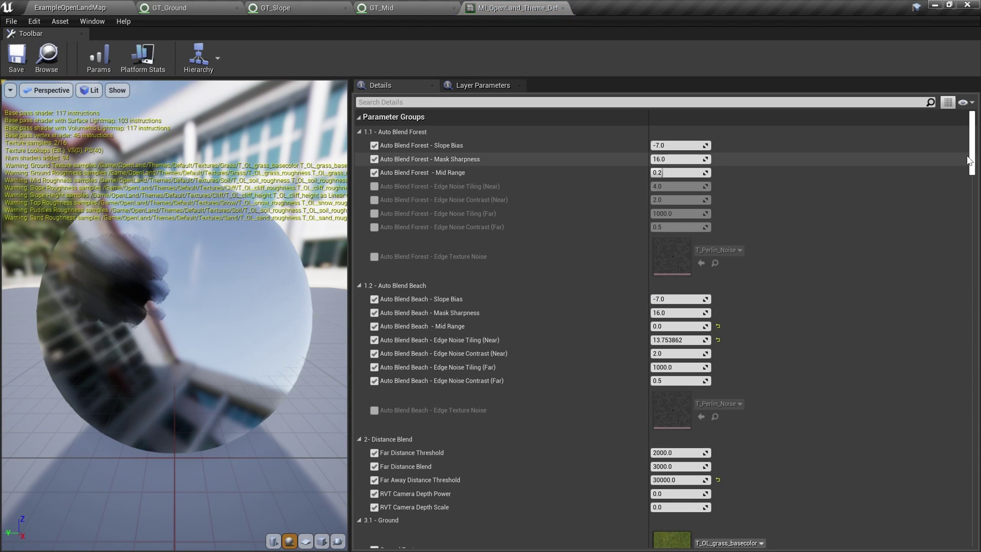
drag(971, 155, 971, 536)
double_click(676, 429)
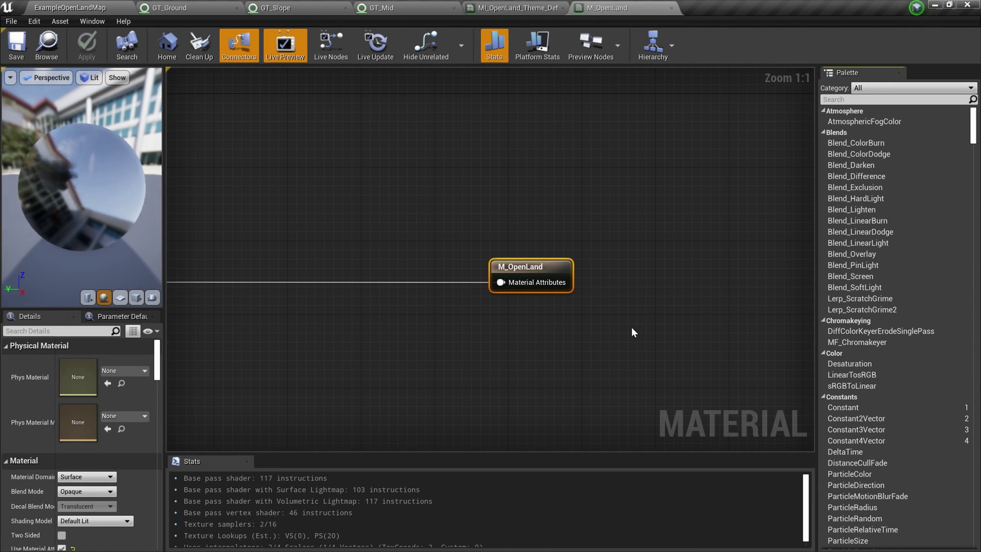
Step: Examine the M_OpenLand material graph and locate the Grass output node in the Spawn Grass group
scroll(593, 214, down, 5)
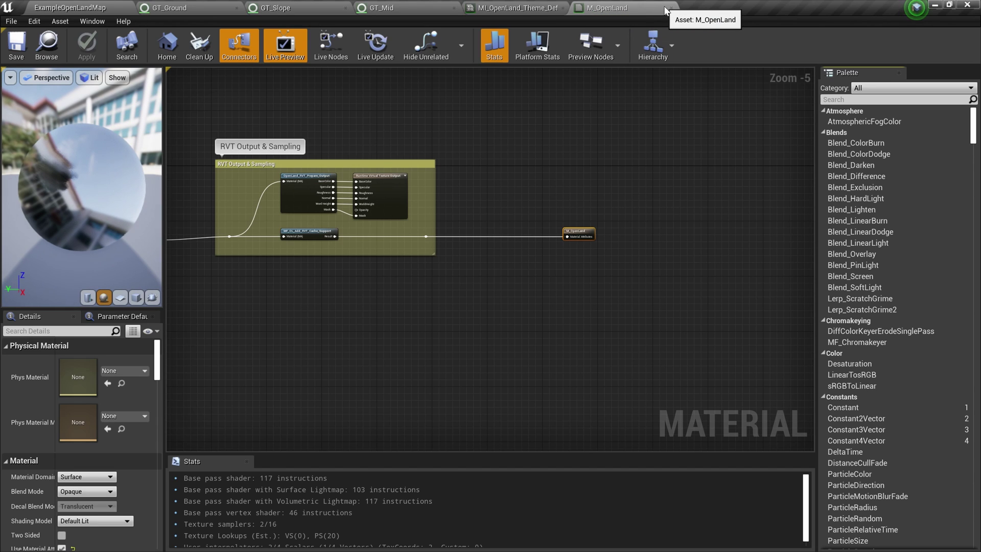
scroll(642, 115, down, 4)
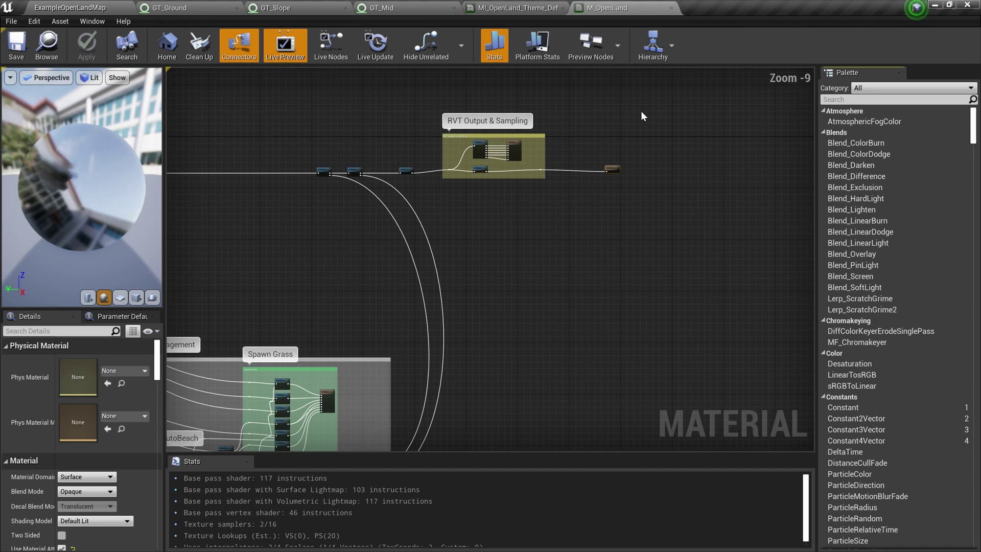
scroll(642, 116, up, 4)
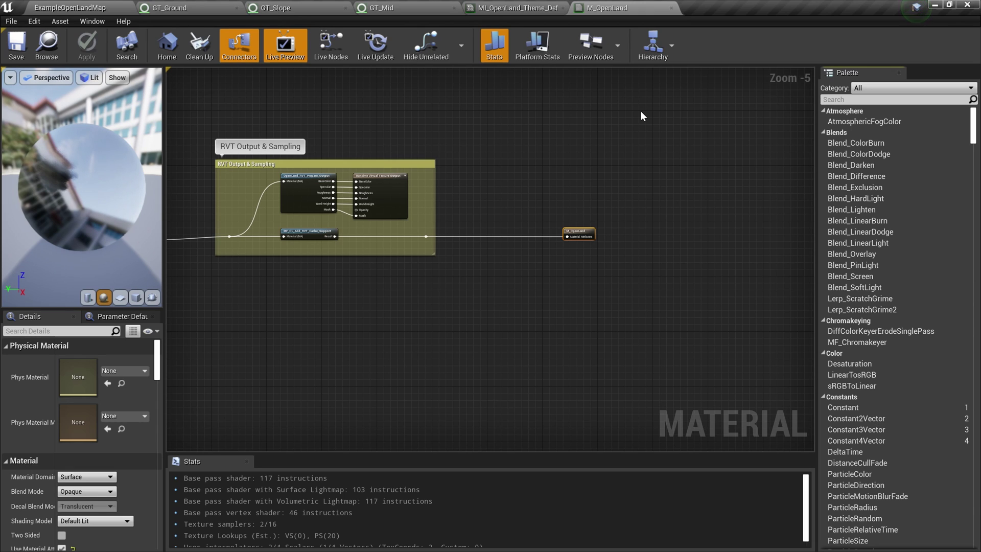
scroll(641, 111, down, 4)
scroll(639, 111, up, 2)
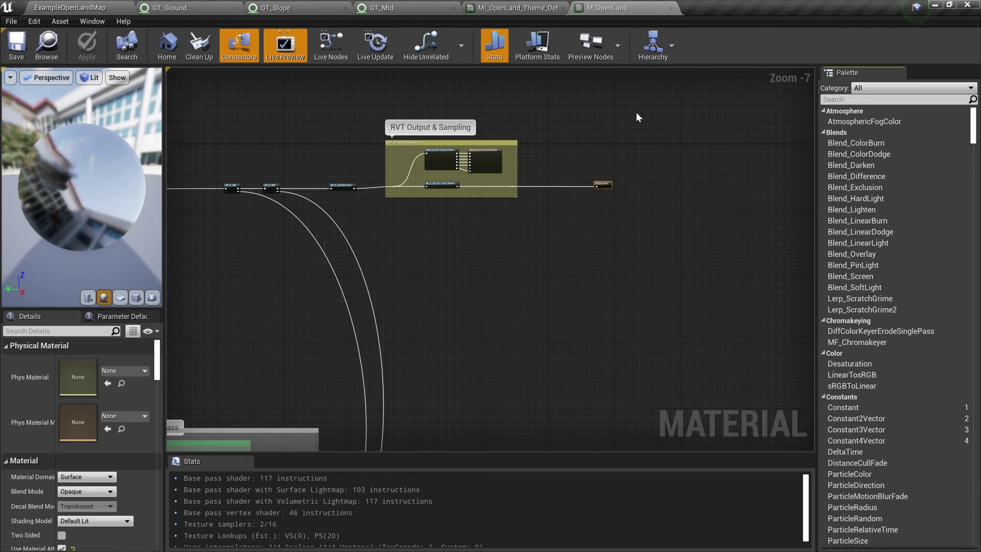
scroll(635, 117, down, 5)
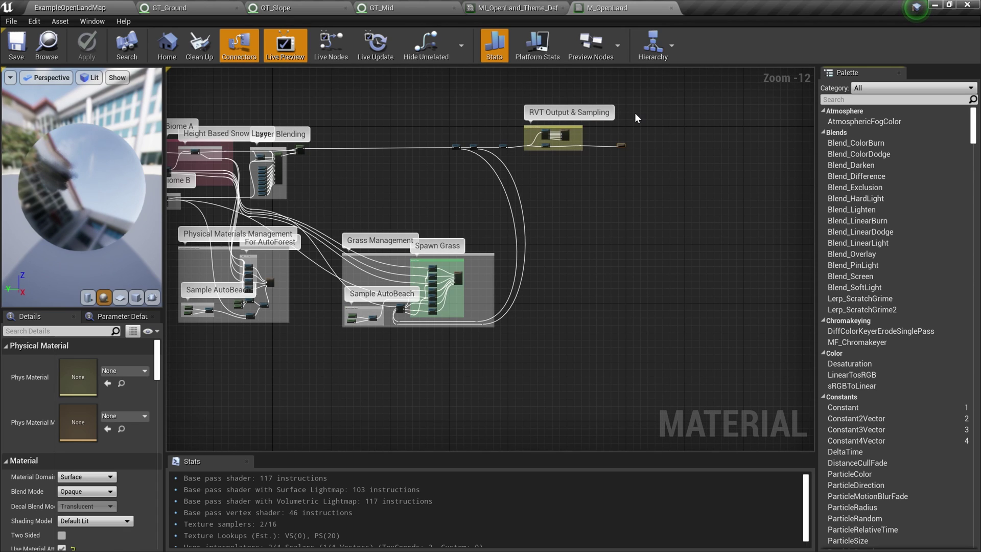
scroll(635, 114, up, 2)
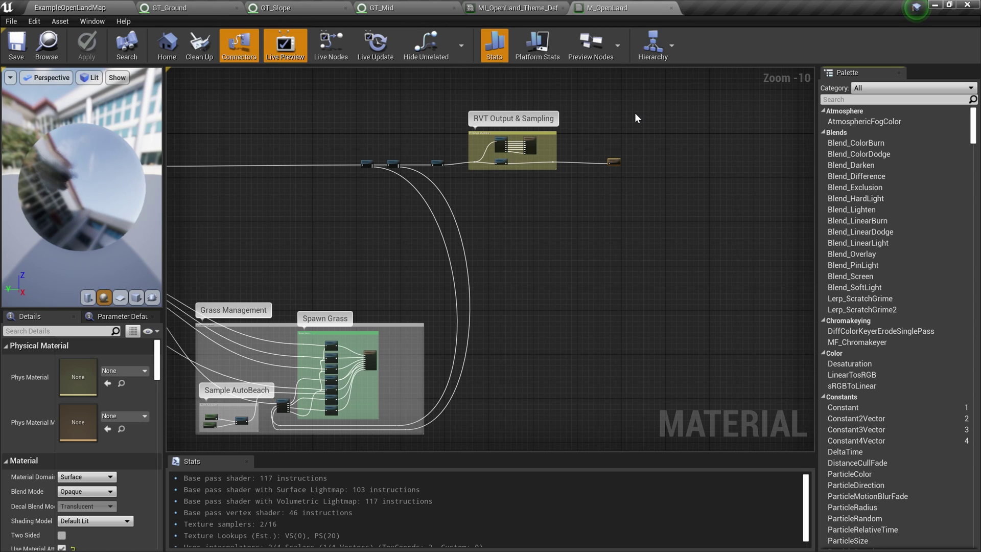
scroll(405, 130, up, 1)
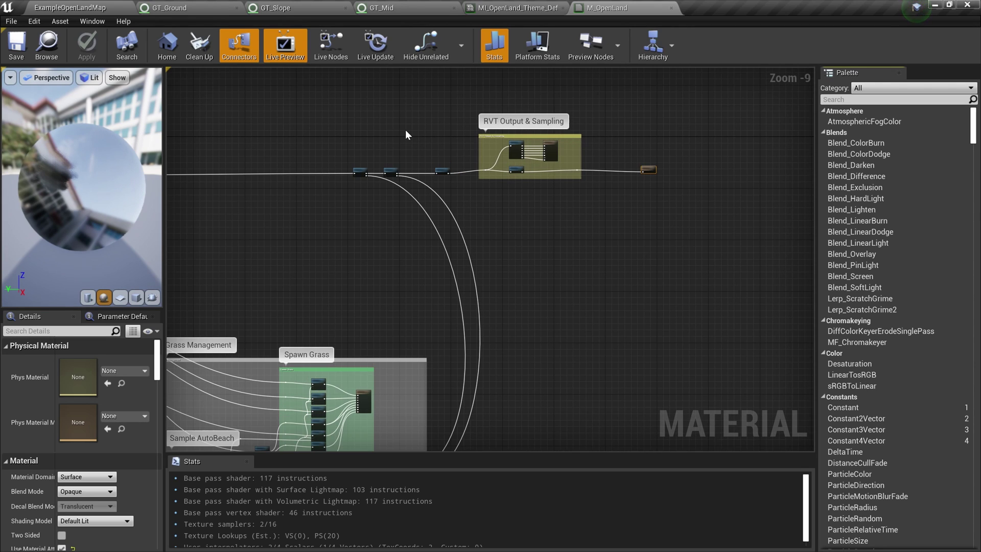
scroll(516, 299, up, 2)
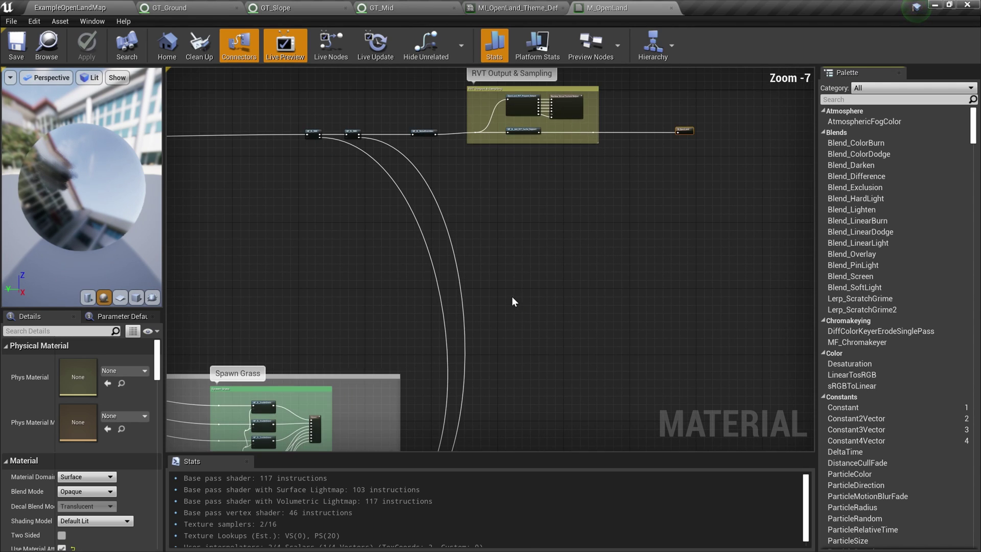
scroll(374, 239, up, 4)
scroll(591, 158, down, 4)
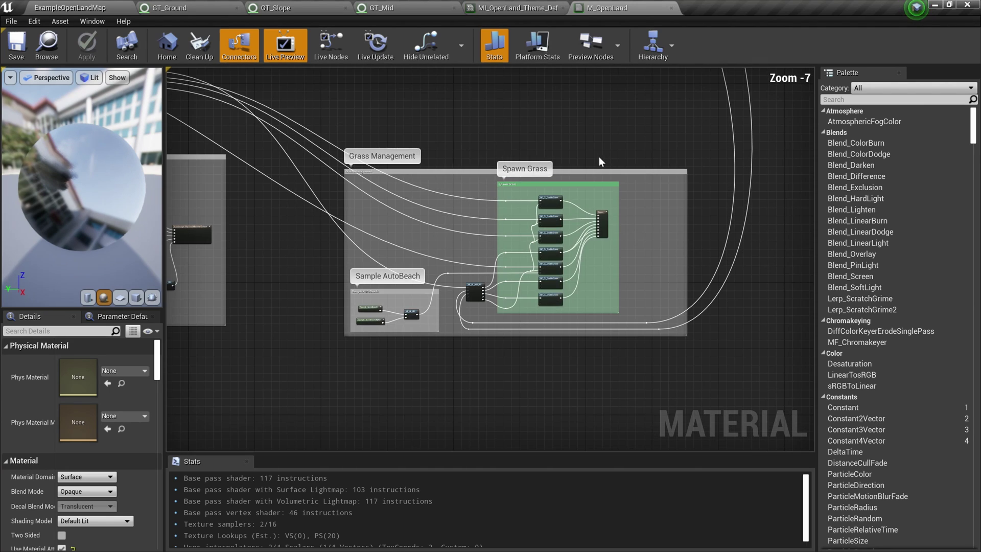
scroll(565, 236, up, 6)
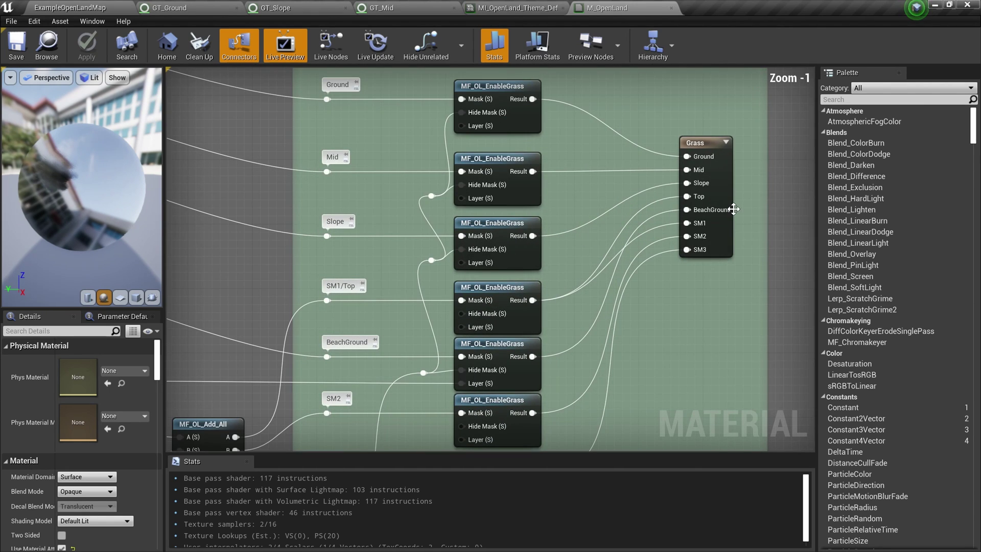
right_drag(770, 190, 702, 219)
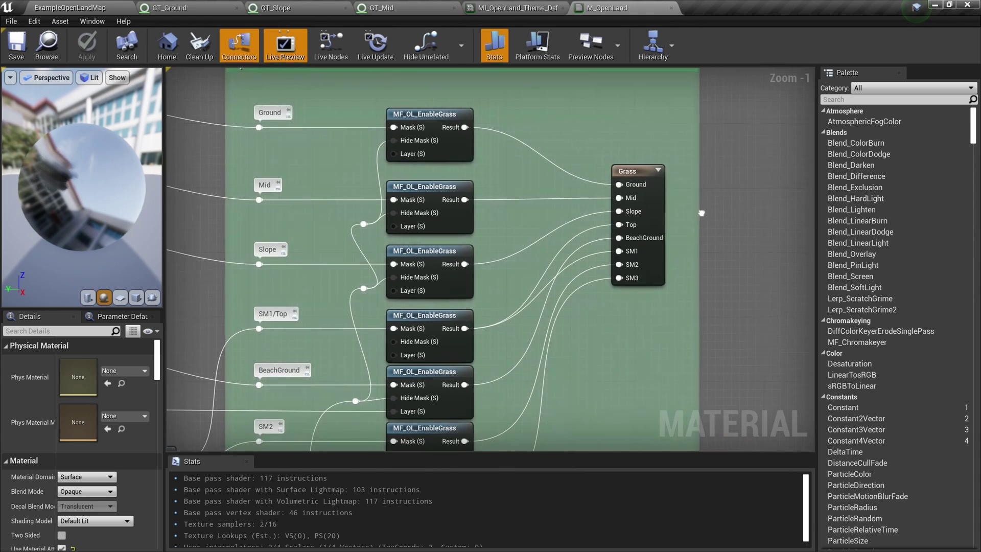
Step: Examine the Grass output node's first grass type entry and its GT_Ground asset, and return to the M_OpenLand graph
click(648, 178)
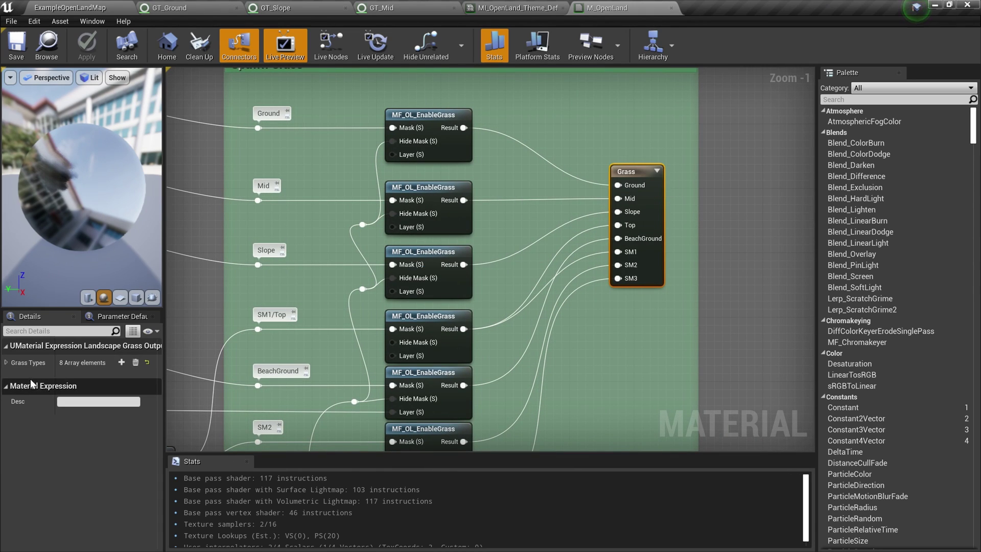
click(7, 362)
click(12, 378)
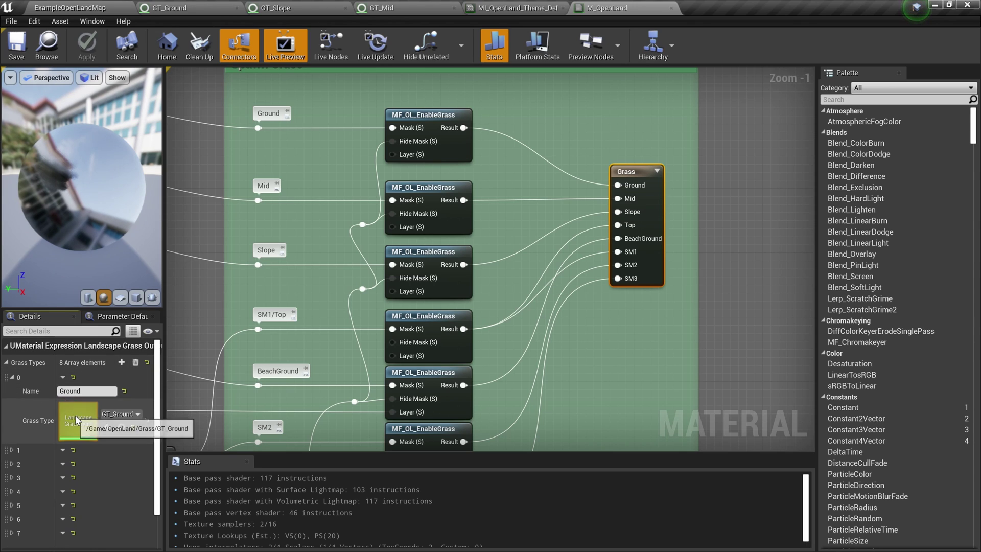
double_click(92, 429)
click(11, 145)
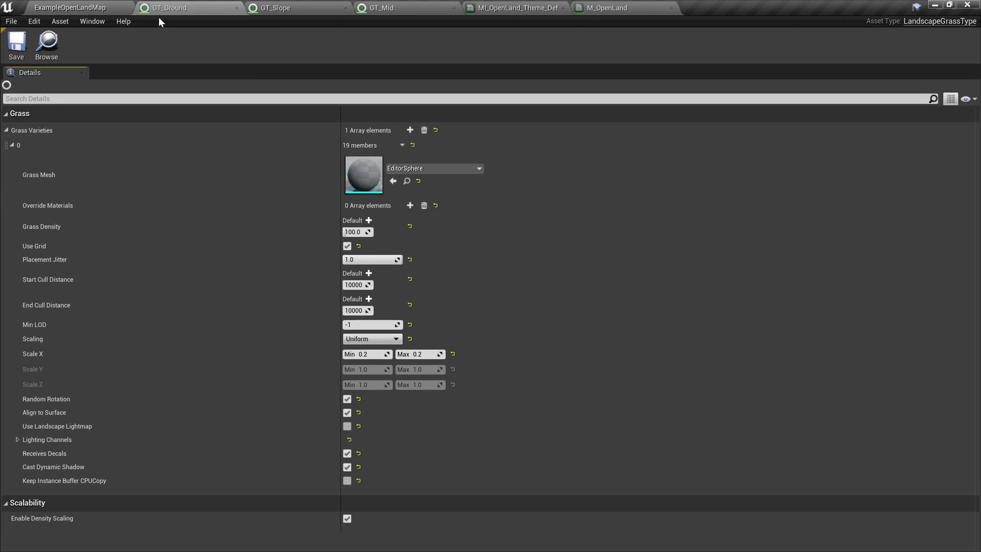
click(607, 8)
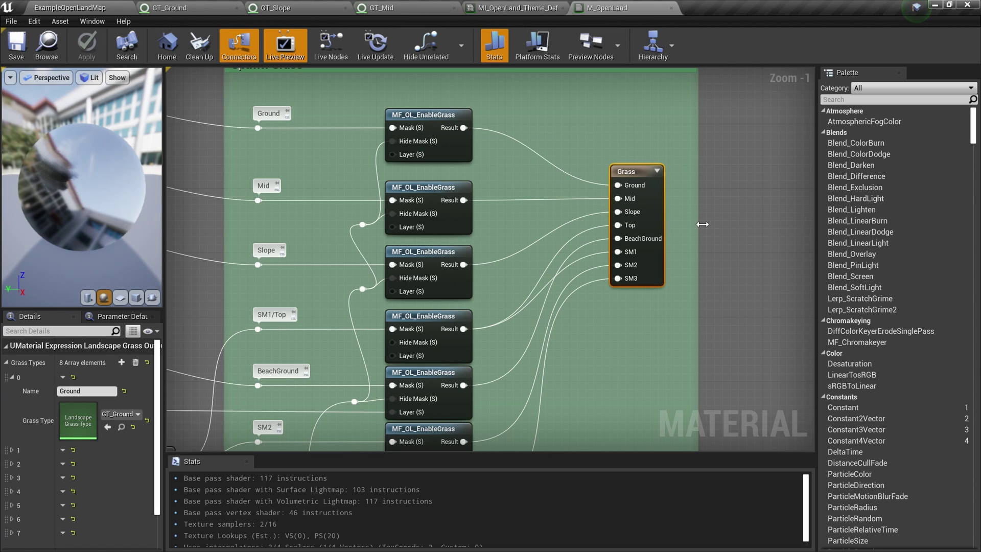
Step: Add another grass type entry to the Grass output node and name it Sand
scroll(619, 199, down, 1)
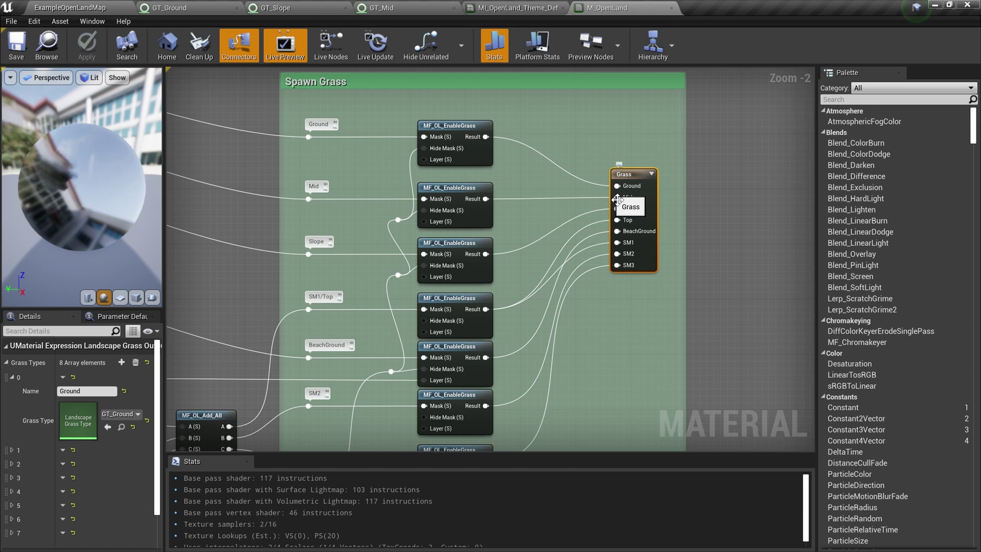
scroll(619, 199, up, 2)
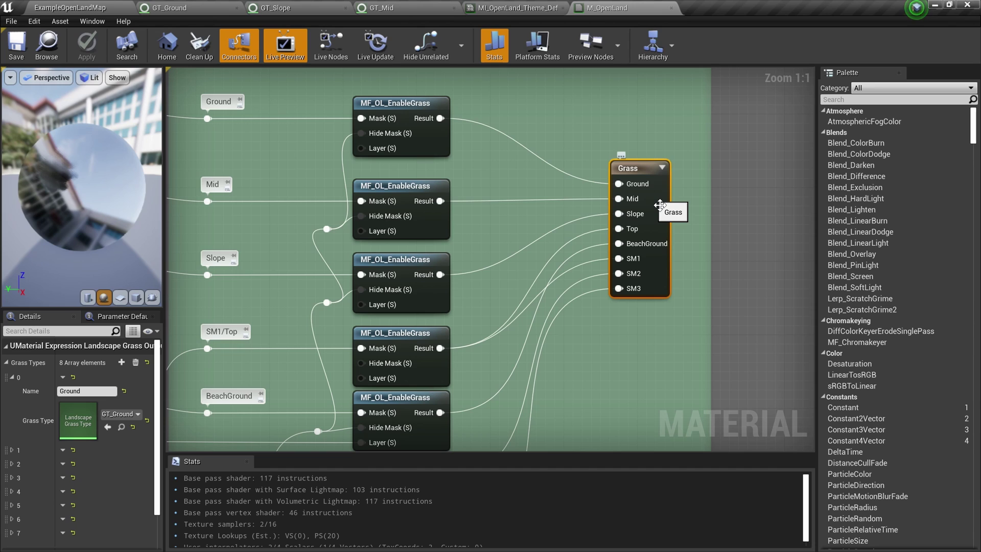
scroll(562, 204, down, 3)
scroll(562, 205, down, 1)
scroll(562, 205, up, 1)
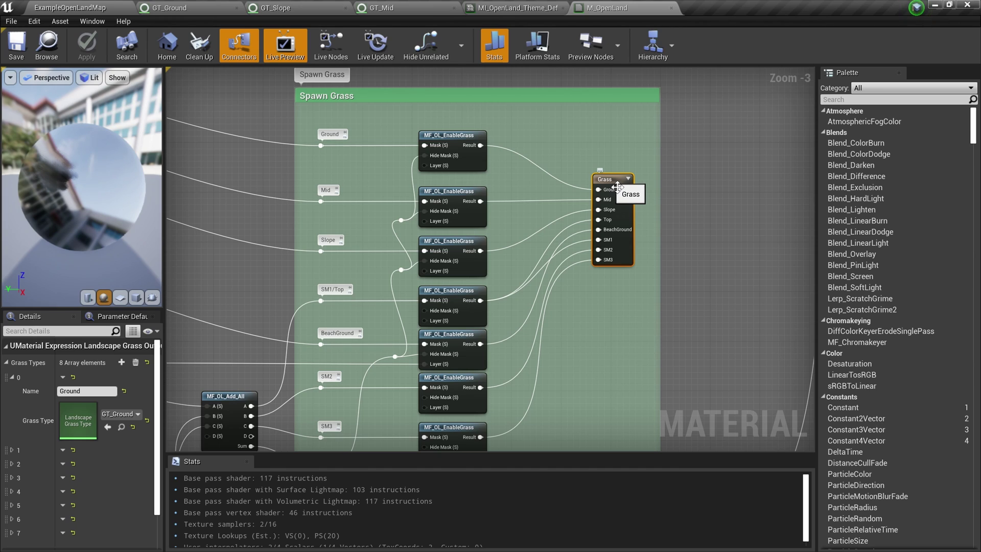
click(121, 362)
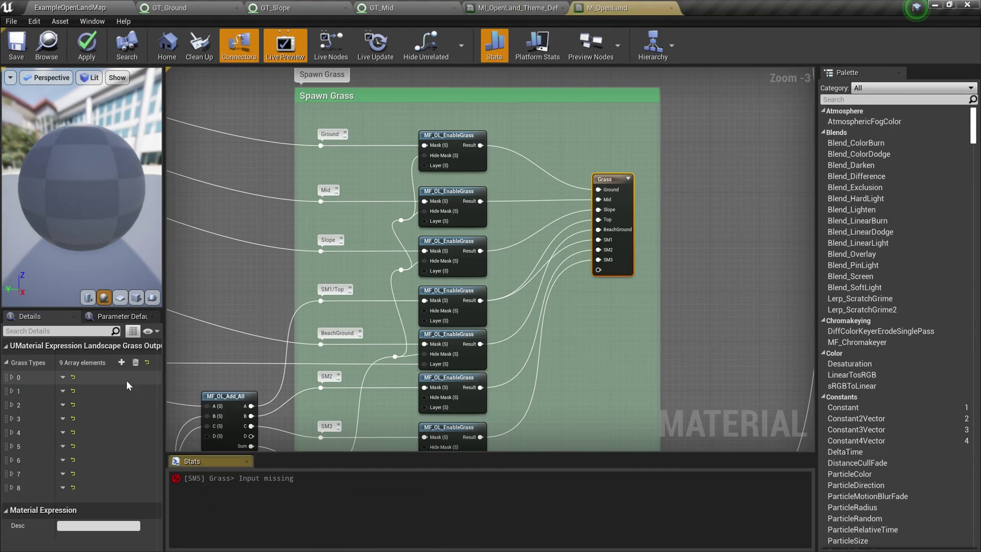
click(11, 487)
click(85, 501)
text(Sand)
key(Return)
Step: Create a landscape grass type asset named SandGrass for the Sand entry, saving it in a new Grass folder under Content
click(122, 507)
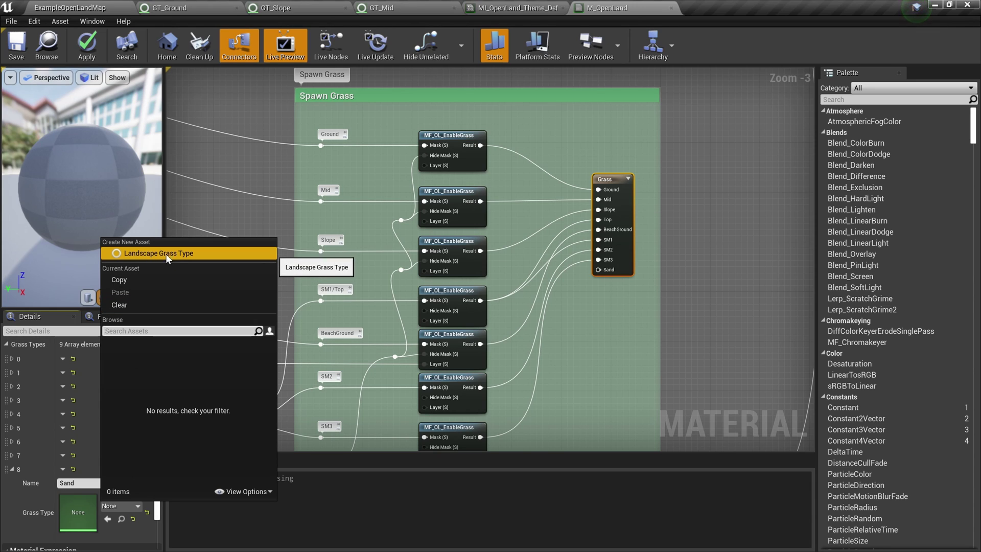
click(180, 253)
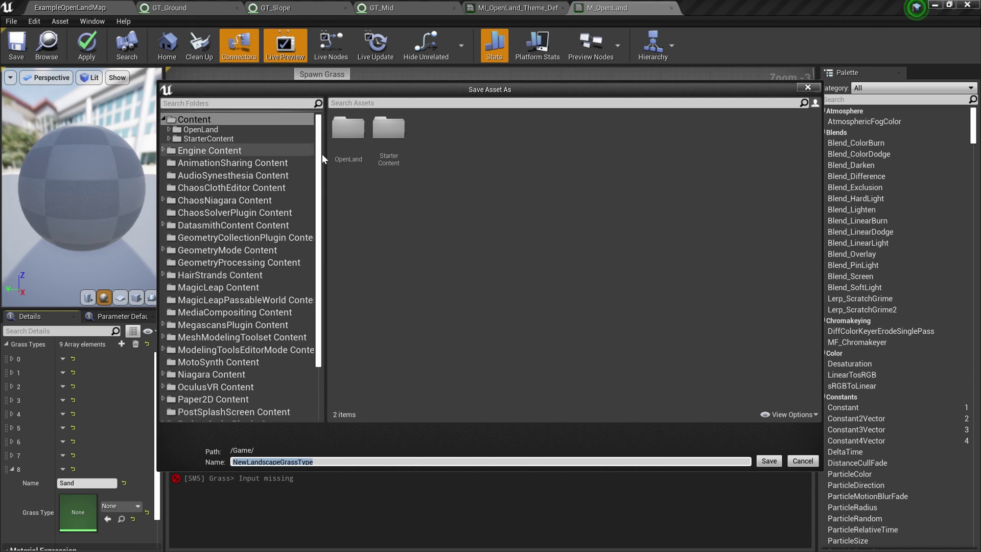
right_click(446, 222)
click(508, 237)
text(Grass)
key(Return)
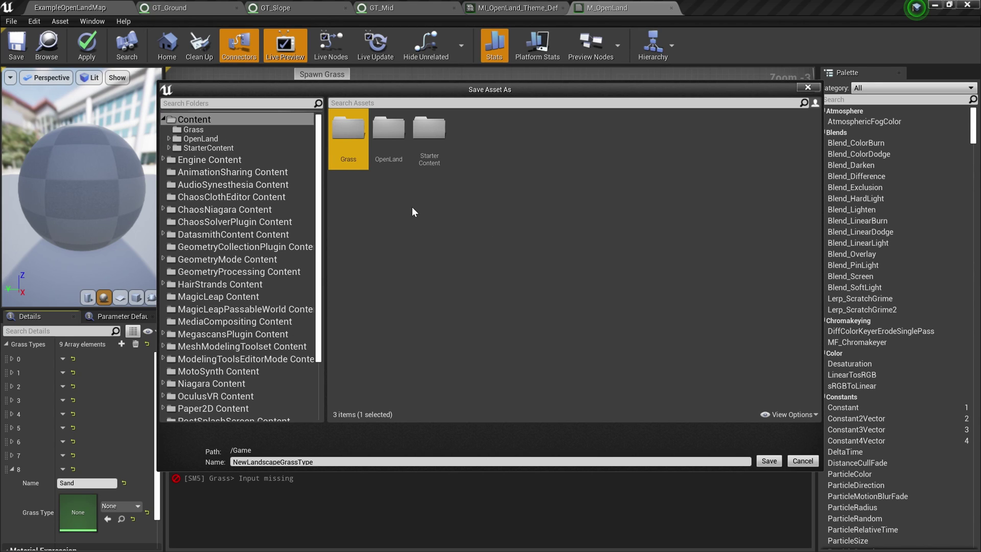
double_click(347, 131)
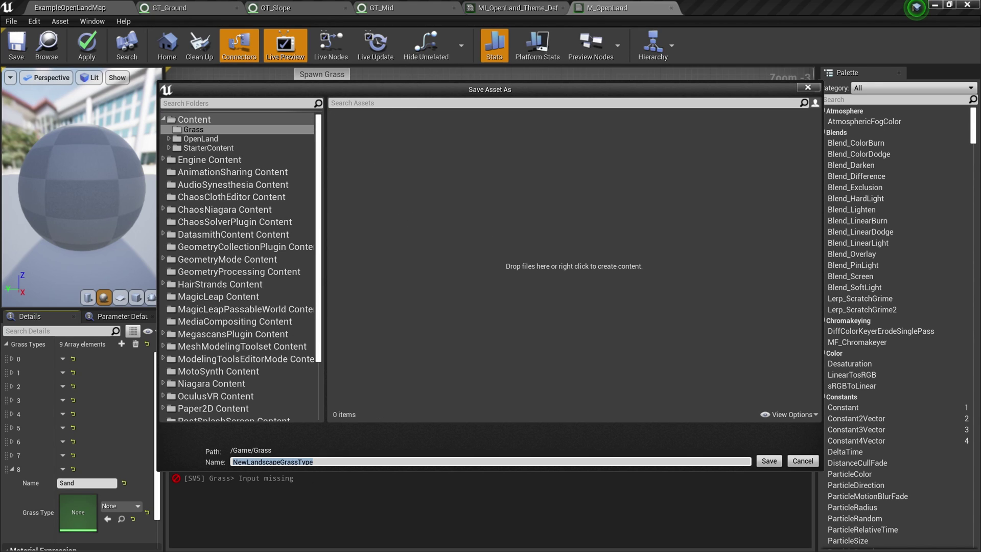
text(SandGrass)
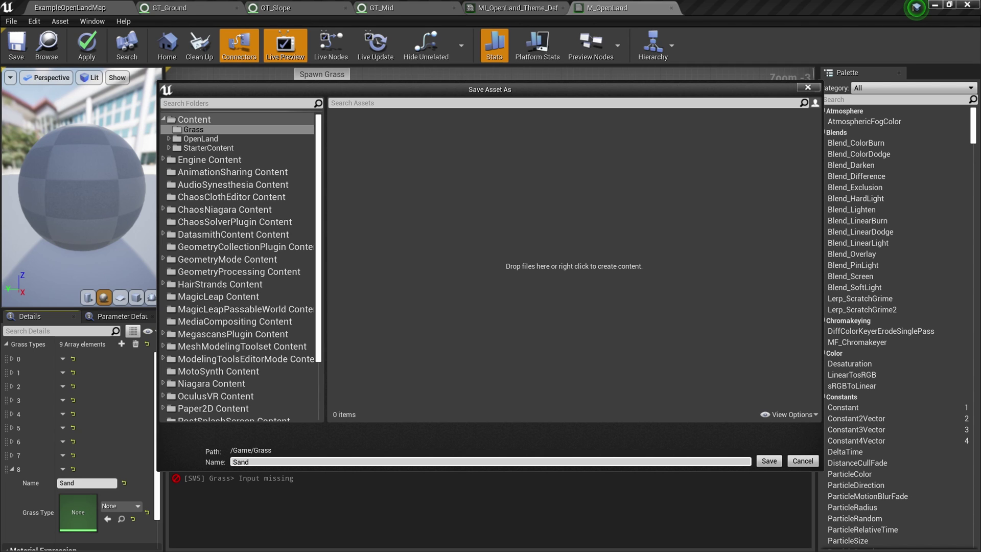
click(769, 461)
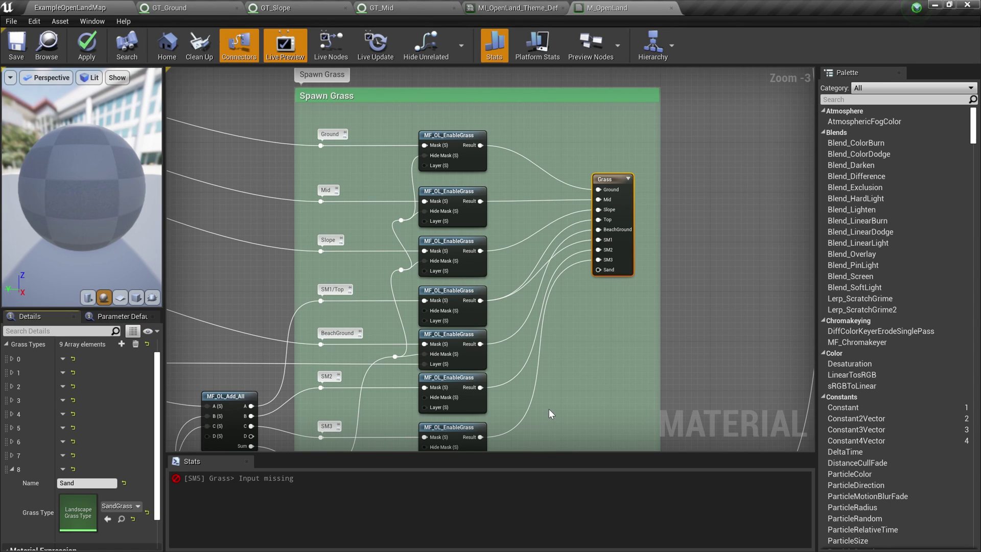
Step: Add a LandscapeLayerSample node to the M_OpenLand graph and place it below the Grass output node
scroll(498, 409, down, 2)
scroll(522, 357, up, 2)
scroll(554, 318, down, 8)
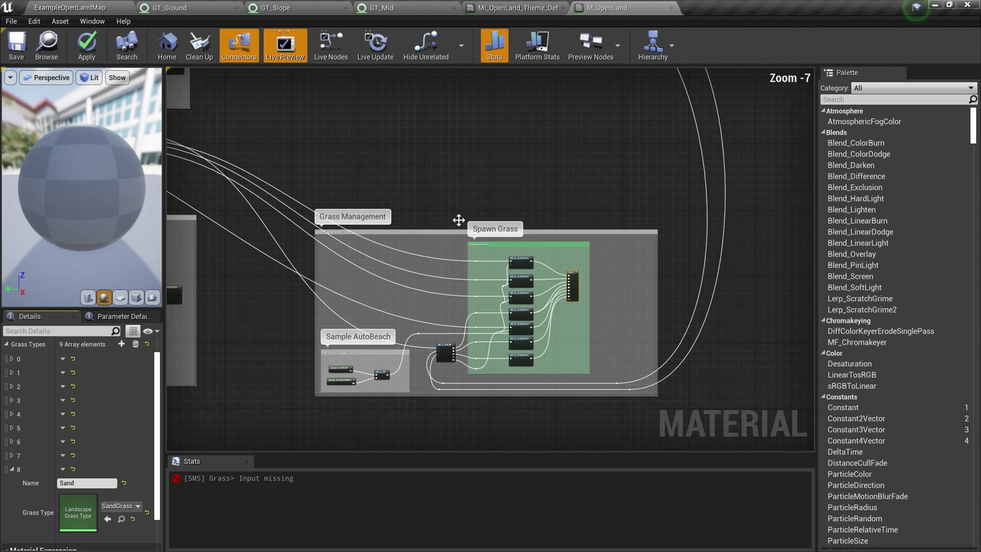
scroll(375, 195, up, 5)
scroll(706, 376, up, 4)
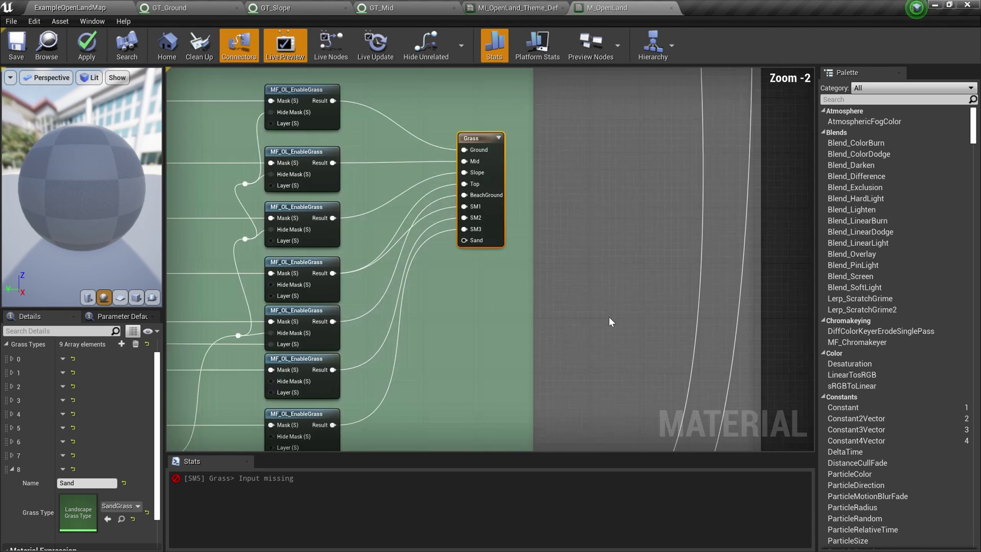
scroll(593, 312, down, 1)
right_click(574, 302)
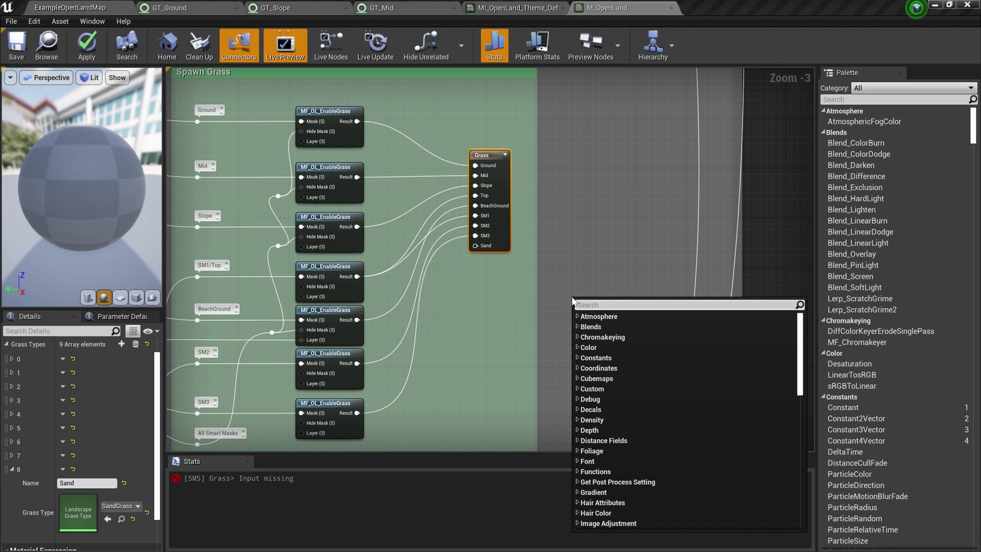
text(Lands layer sam)
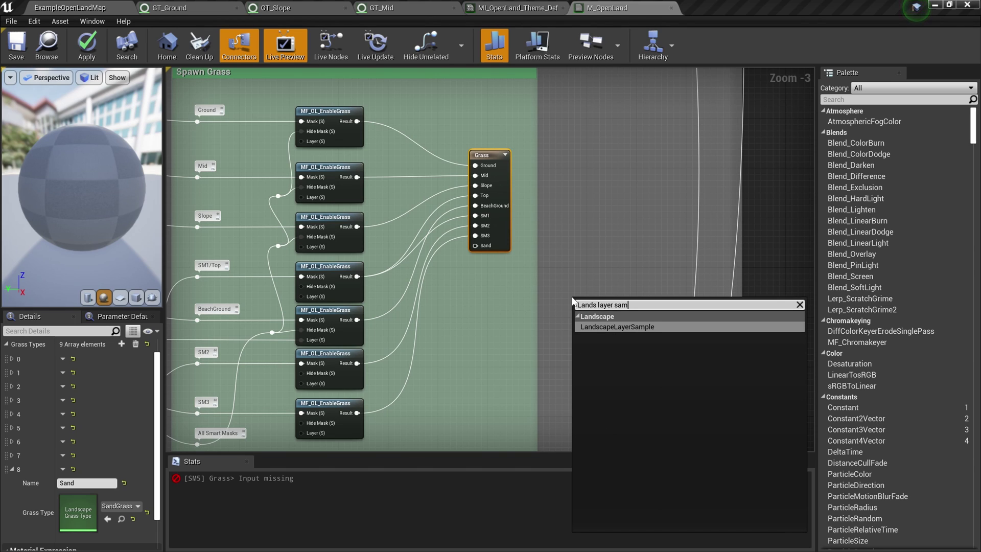
click(619, 330)
drag(607, 305, 486, 307)
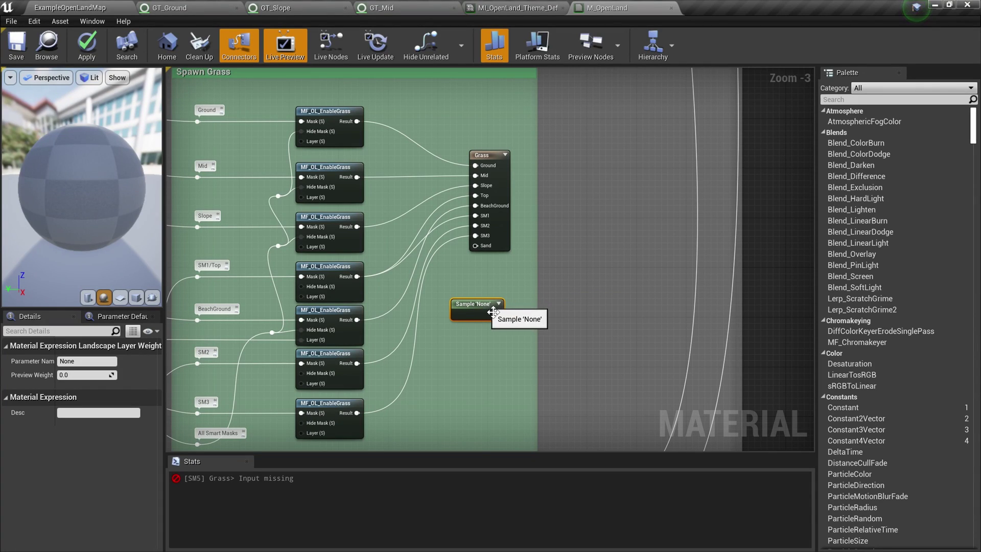
Step: Set the layer sample node's parameter name to Sand and check it against the landscape's paint layer names in ExampleOpenLandMap
click(109, 360)
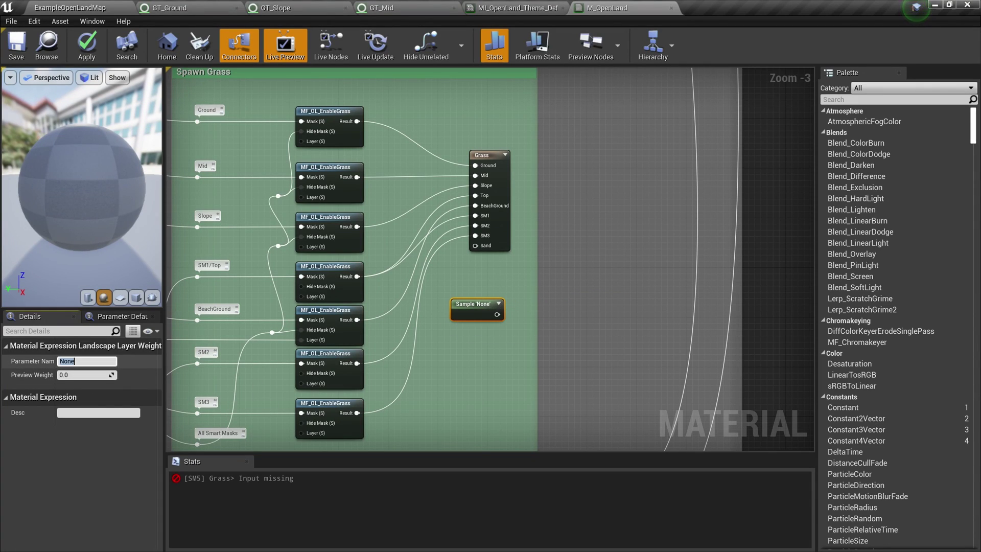
key(Return)
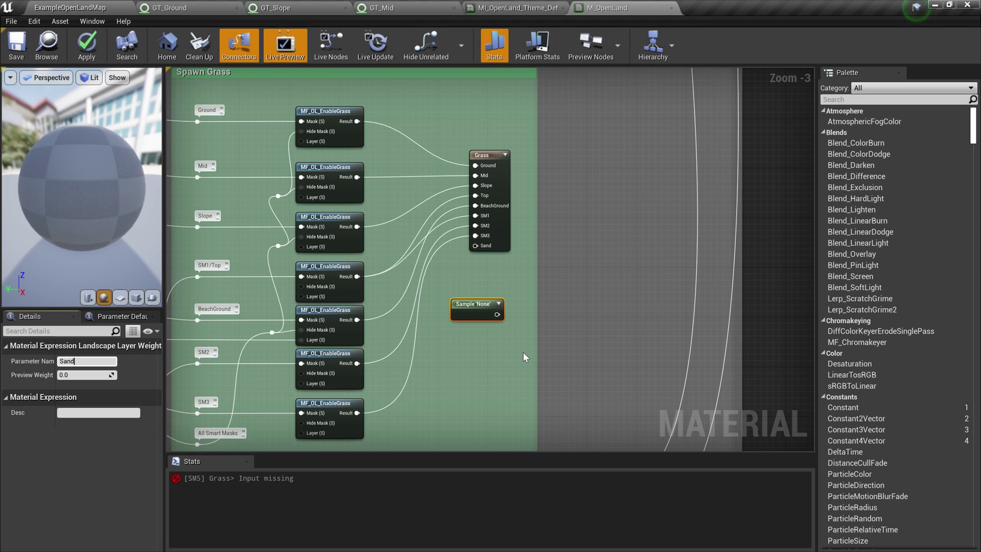
click(489, 324)
click(483, 310)
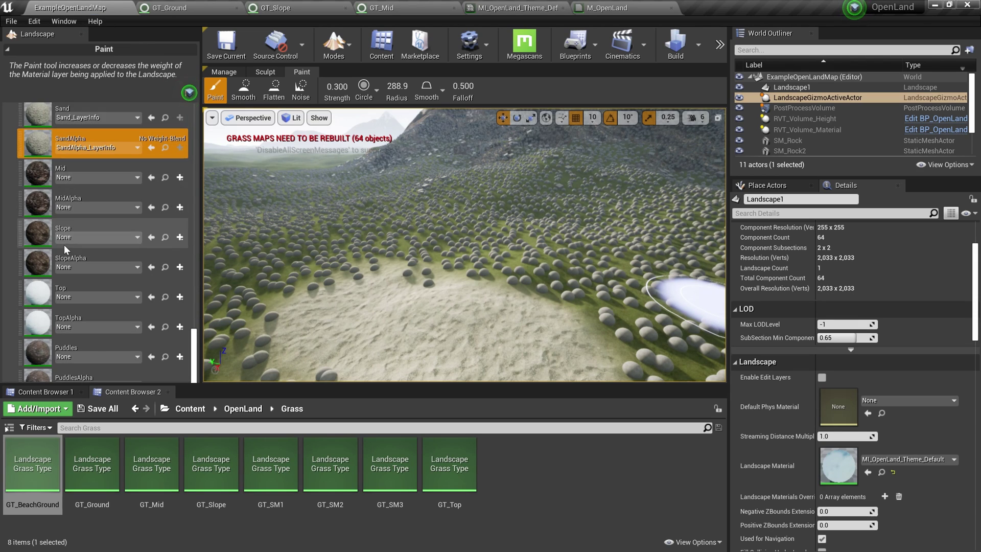
scroll(63, 116, up, 1)
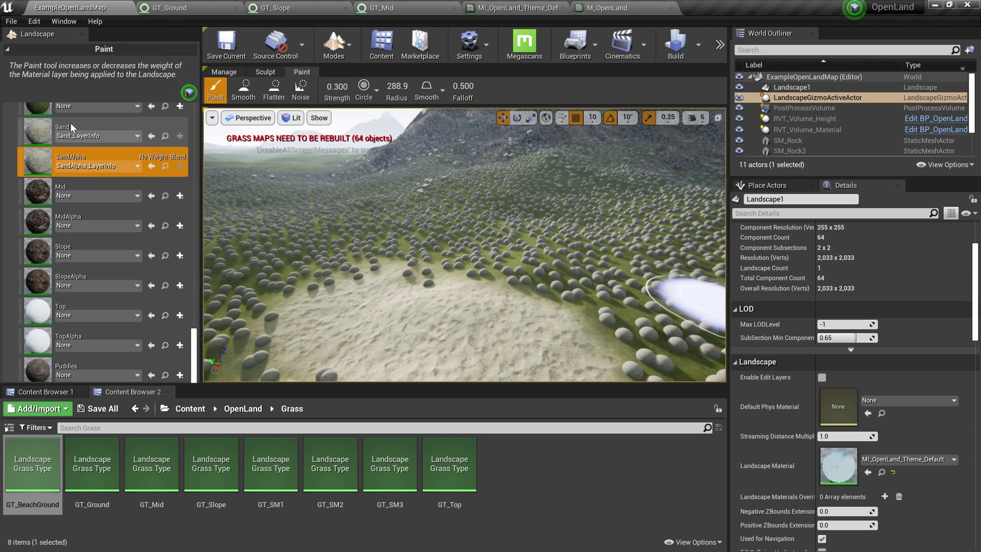
click(603, 8)
Step: Connect the Sand sample node's output to the Sand input of the Grass node and save the material
scroll(484, 338, up, 2)
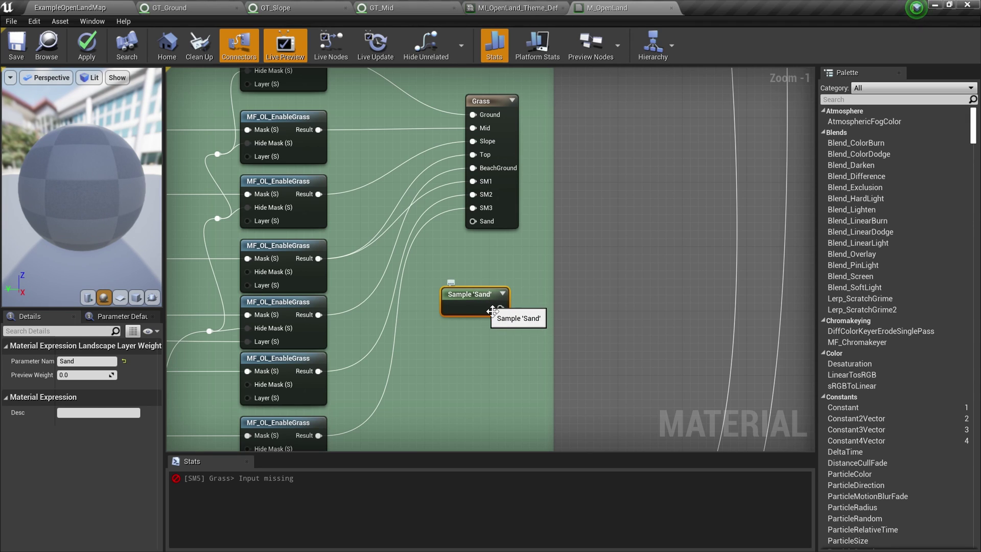
drag(492, 310, 473, 221)
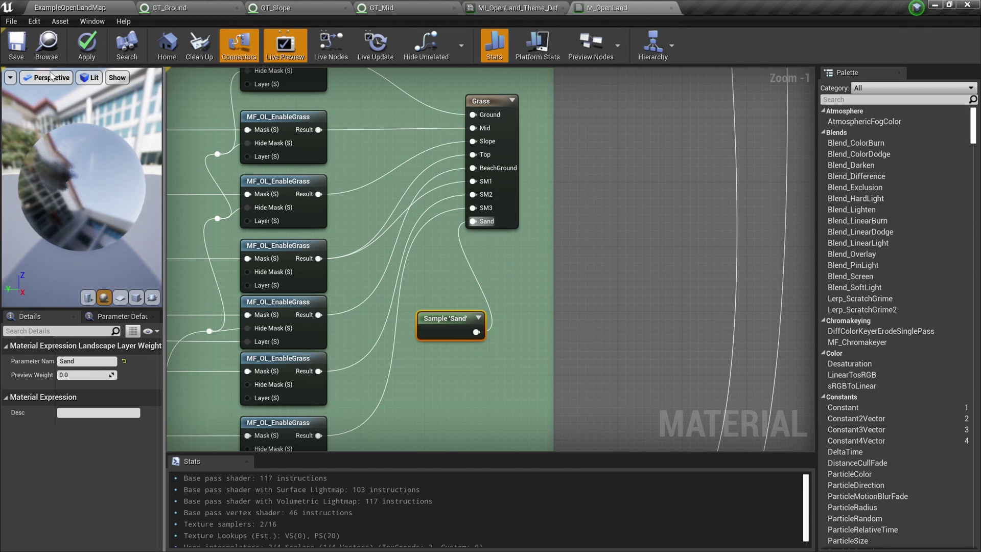
click(21, 47)
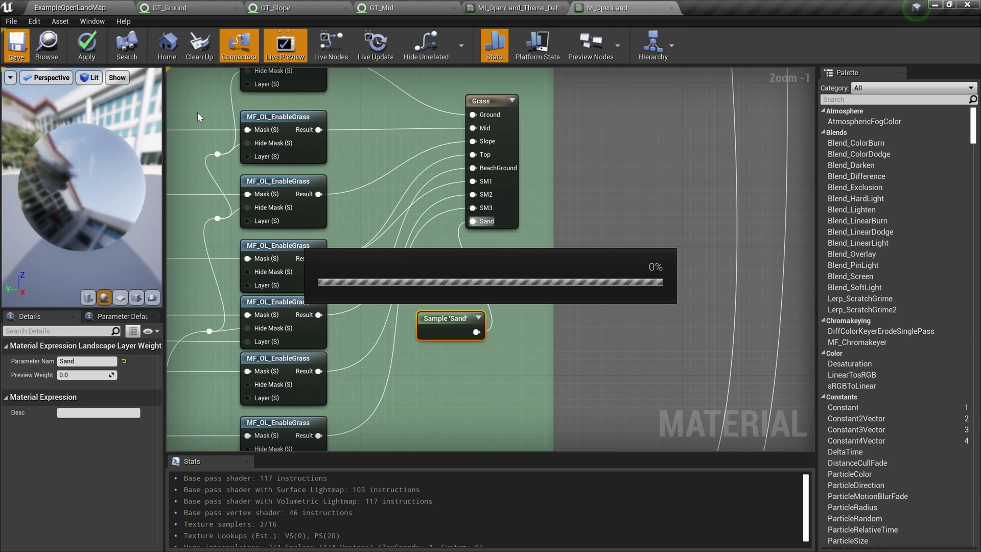
Step: Return to ExampleOpenLandMap, switch to Select mode and open the SandGrass asset from the Grass folder under Content
click(76, 11)
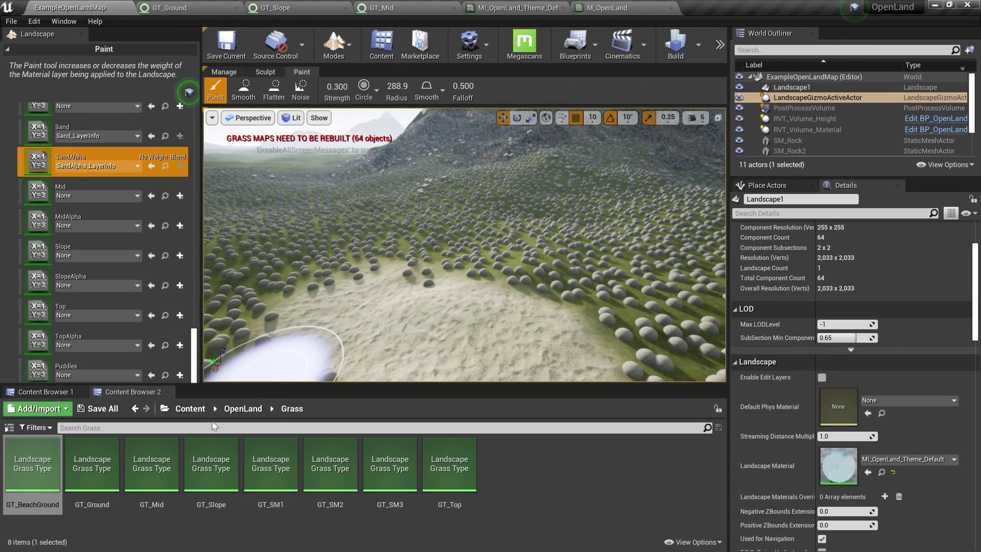
click(190, 408)
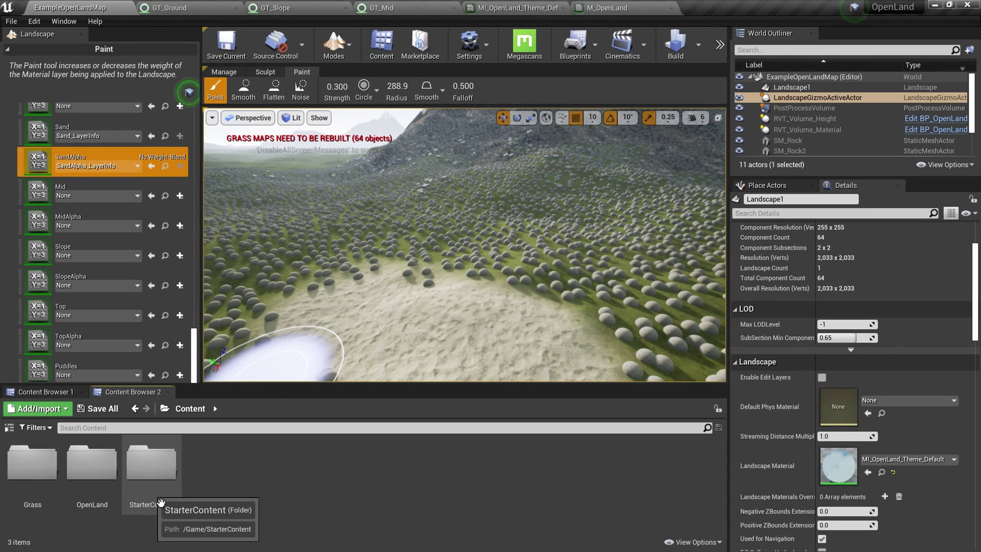
double_click(32, 463)
key(shift+1)
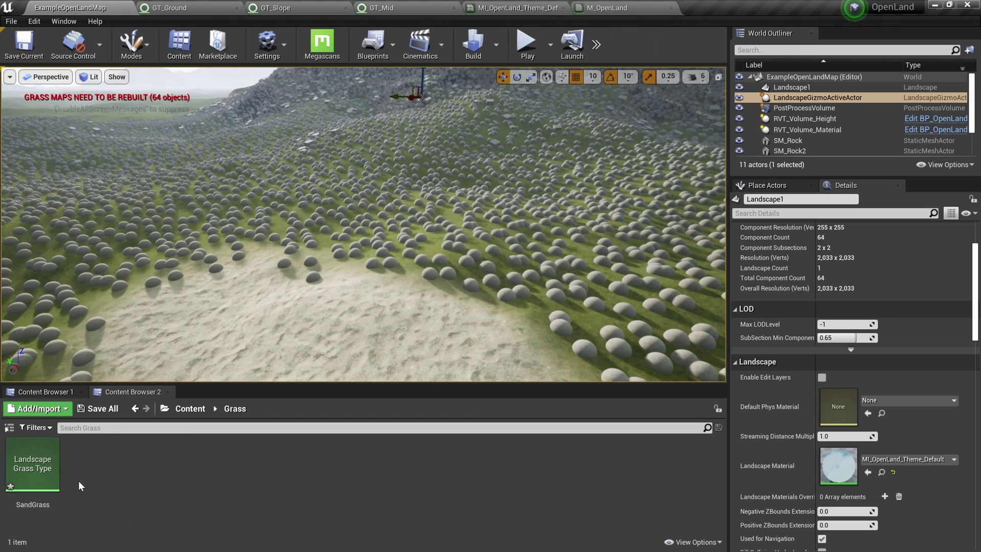
double_click(37, 491)
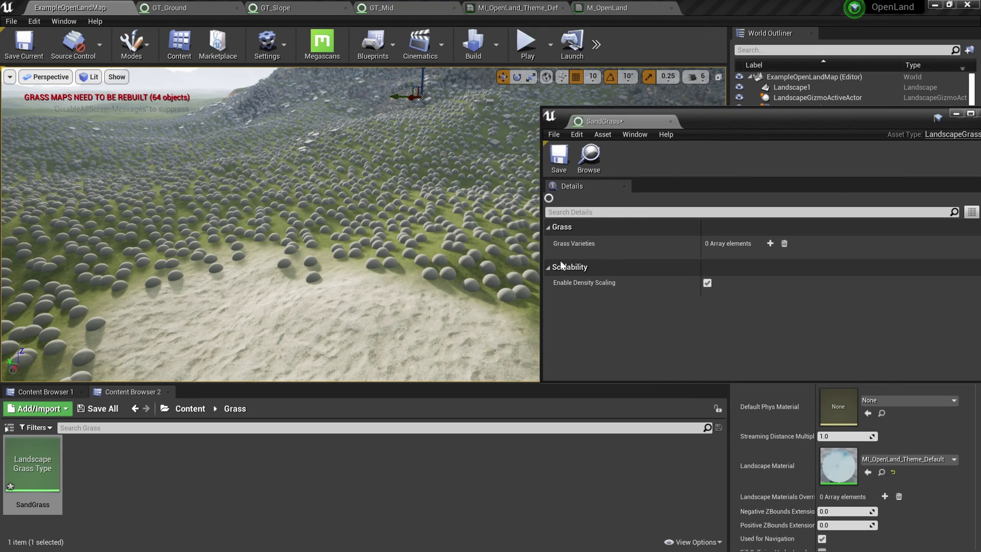
Step: Add a grass variety to SandGrass and set its grass density to 100
click(770, 244)
click(762, 259)
click(599, 282)
click(554, 258)
click(715, 346)
text(100)
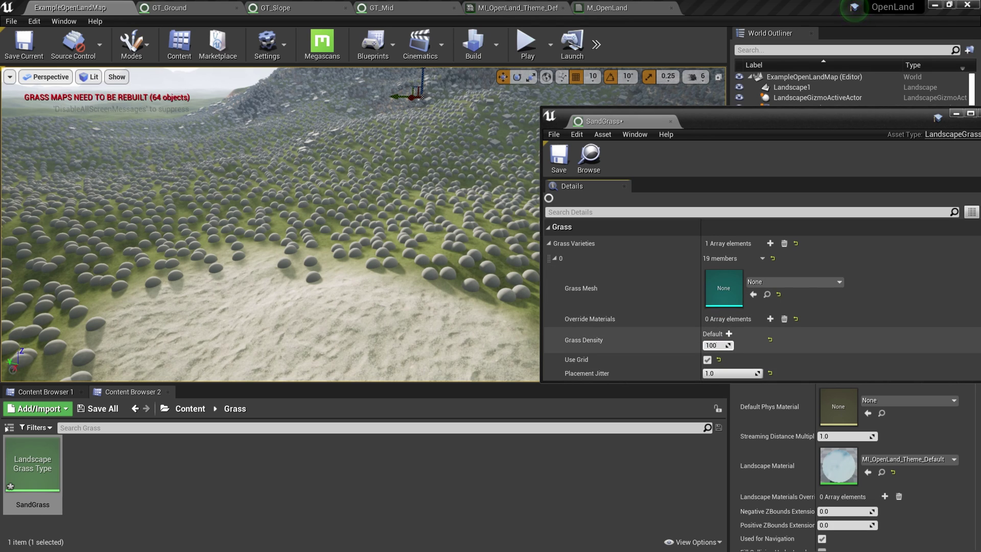
Step: Assign the EditorHelp static mesh as the grass variety's mesh and save SandGrass
click(771, 281)
scroll(829, 395, down, 2)
scroll(829, 396, down, 2)
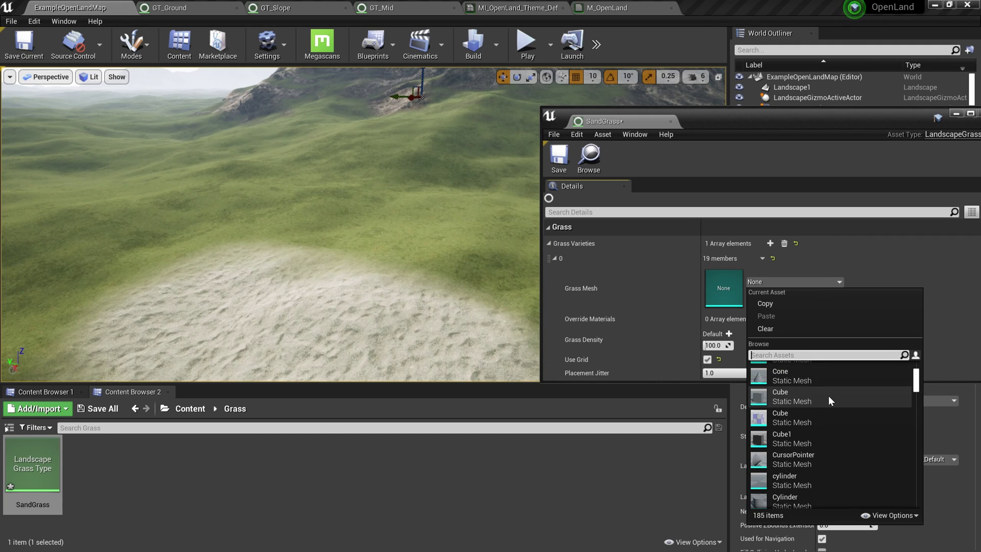
scroll(828, 395, down, 4)
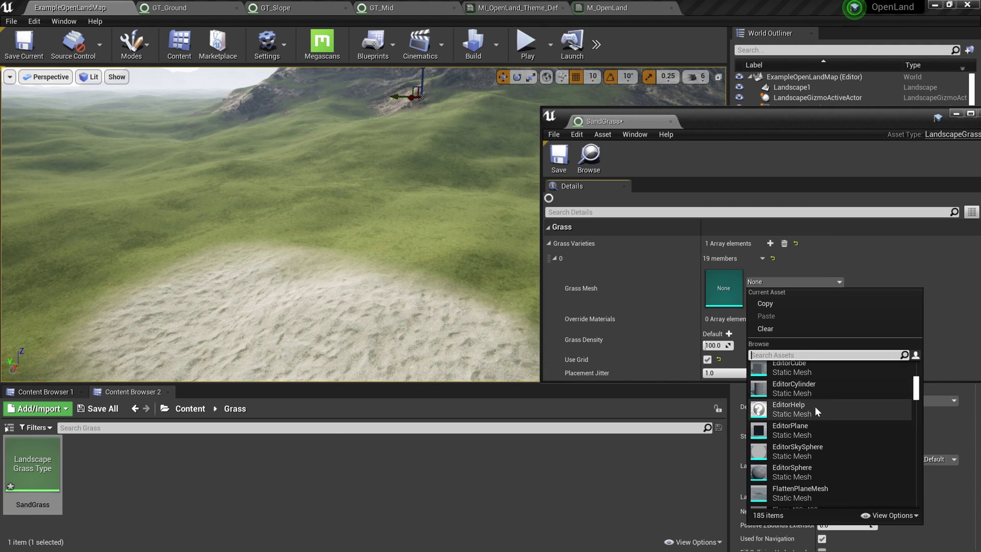
click(783, 412)
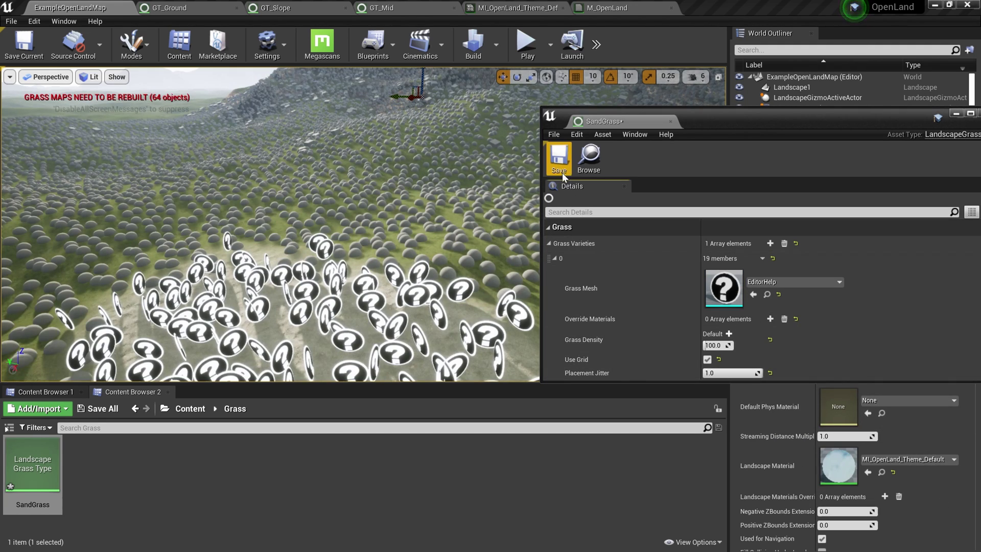
Step: Switch to Landscape mode, paint the Sand layer over more of the ground and inspect the grass on the painted area
right_drag(180, 287, 282, 216)
right_drag(386, 228, 385, 228)
click(131, 46)
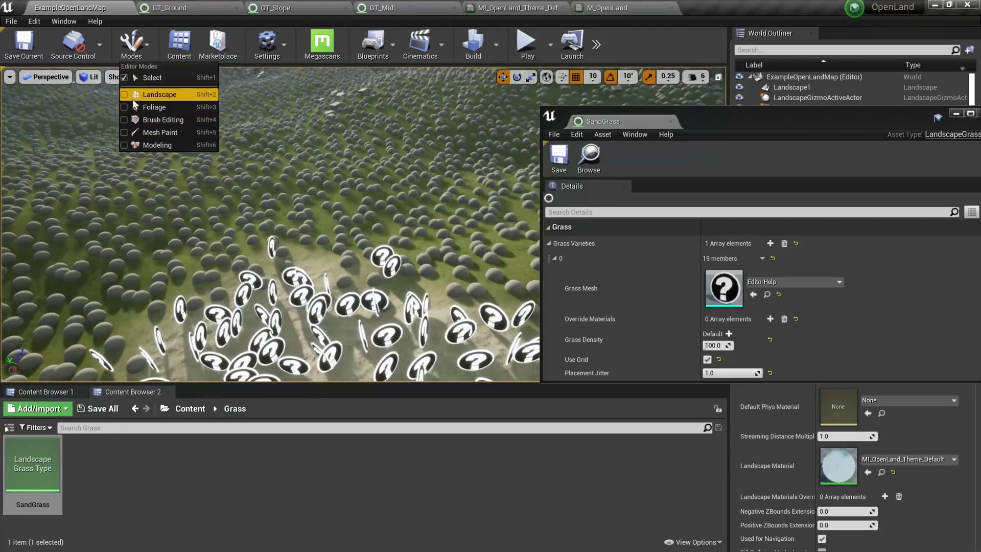
click(158, 94)
click(195, 225)
scroll(184, 333, down, 5)
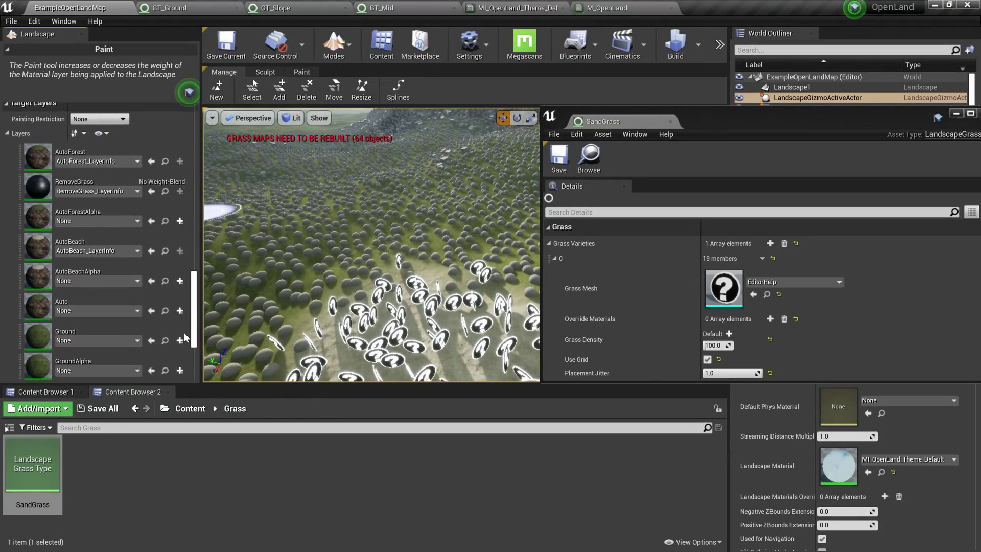
click(105, 354)
mouse_move(359, 267)
mouse_down()
mouse_move(285, 271)
mouse_move(344, 287)
mouse_move(286, 283)
mouse_move(362, 217)
mouse_move(384, 246)
mouse_up()
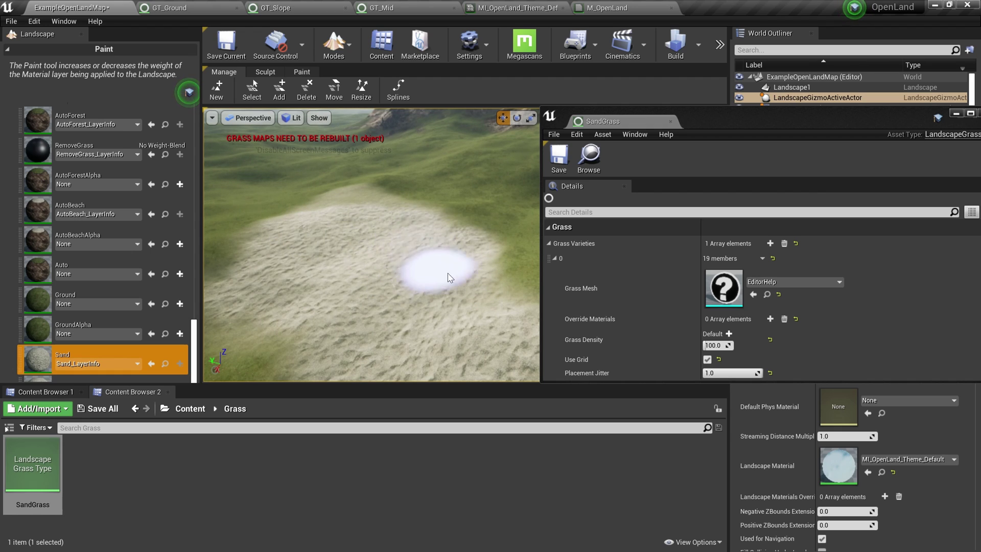
right_drag(460, 307, 459, 352)
right_drag(449, 264, 453, 302)
scroll(449, 265, down, 3)
scroll(427, 213, up, 3)
right_drag(427, 213, 368, 215)
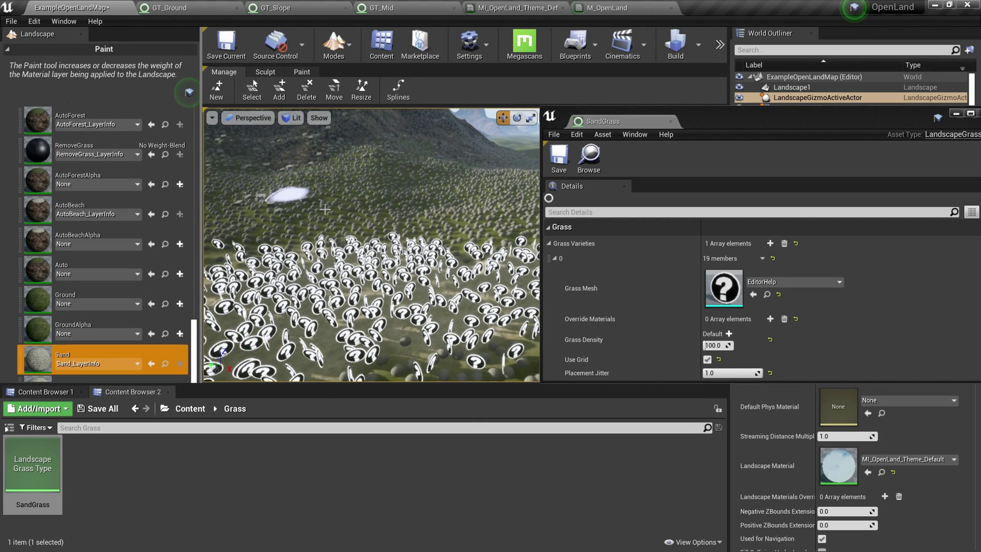
Step: Close the SandGrass editor and examine the steep rocky slope and sandy patches on the mountain
click(670, 121)
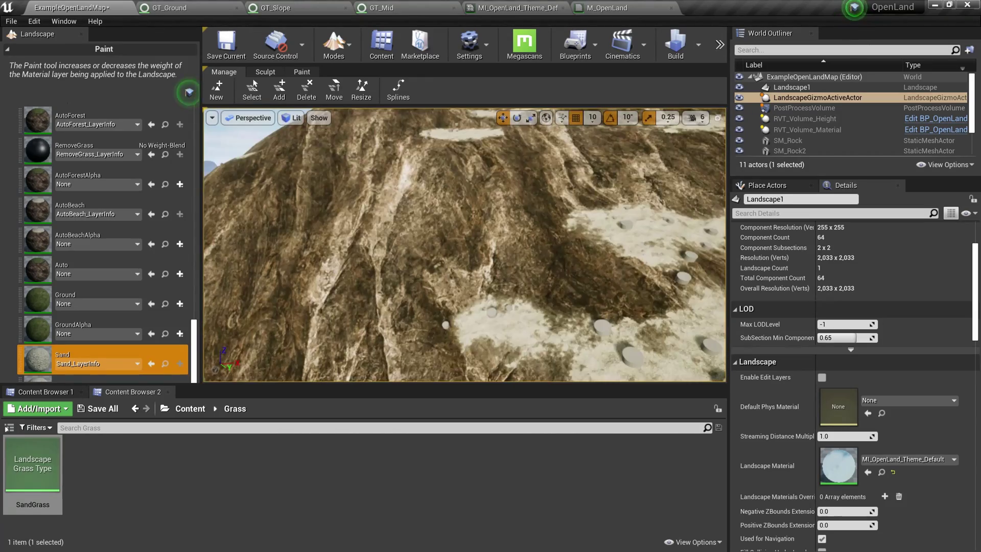
right_drag(464, 244, 422, 174)
mouse_move(465, 199)
right_down()
mouse_move(475, 245)
mouse_move(434, 240)
mouse_move(506, 235)
mouse_move(465, 199)
right_up()
scroll(465, 199, up, 1)
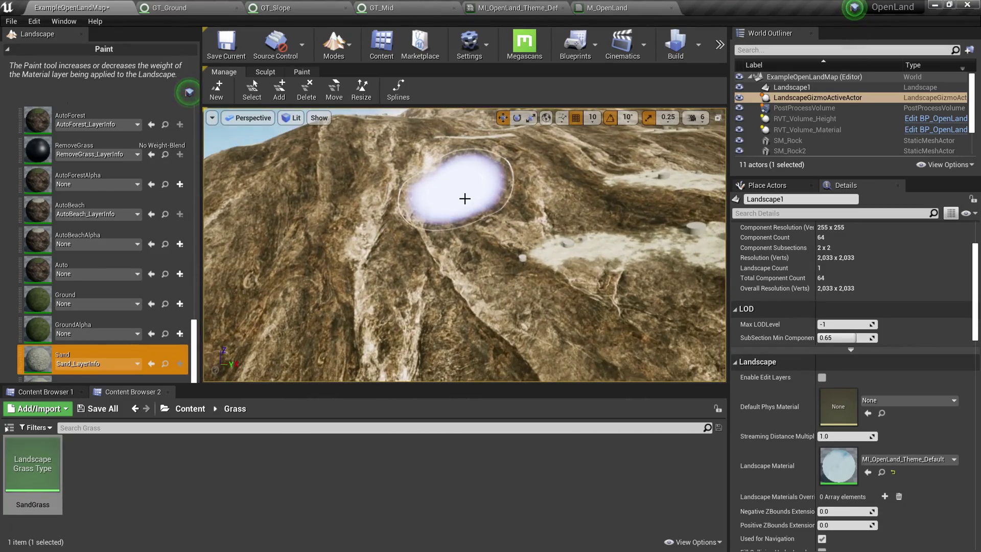
scroll(454, 188, down, 2)
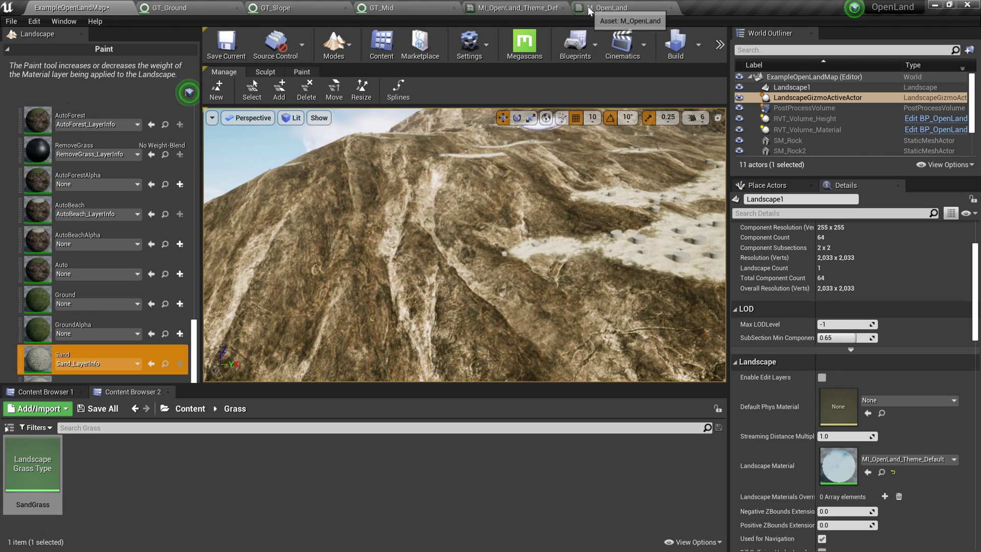
Step: Add another grass type entry to the Grass output node in M_OpenLand and name it BeachSlope
click(608, 8)
click(505, 130)
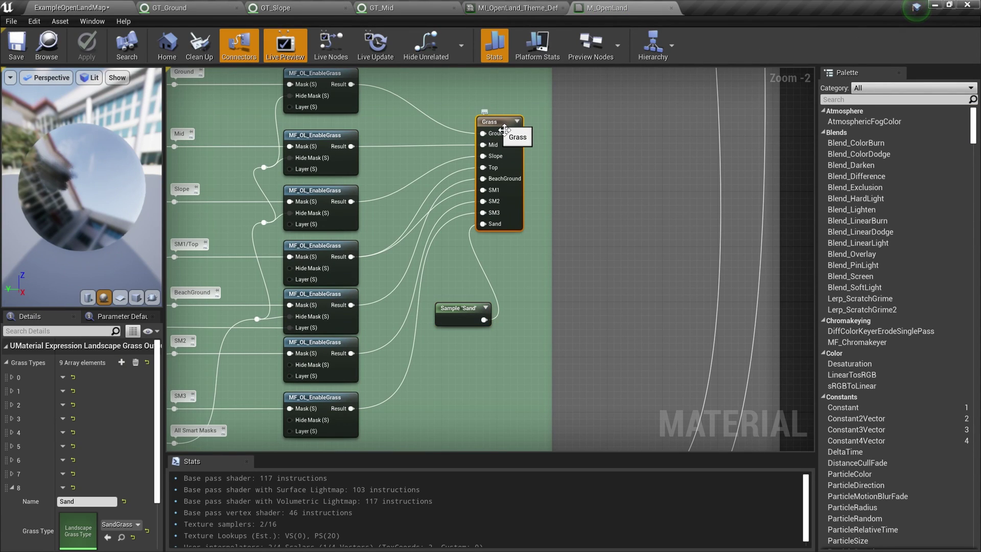
click(12, 488)
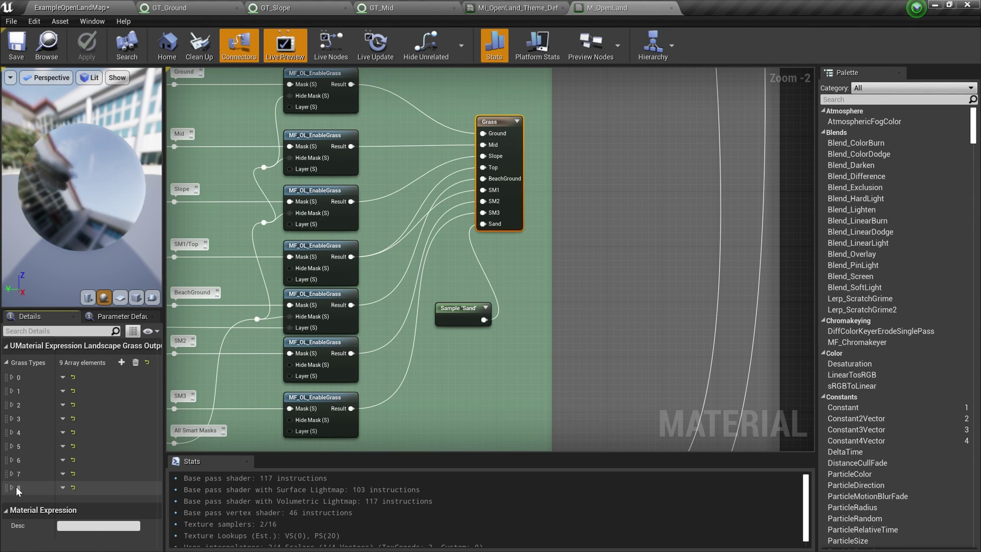
click(121, 361)
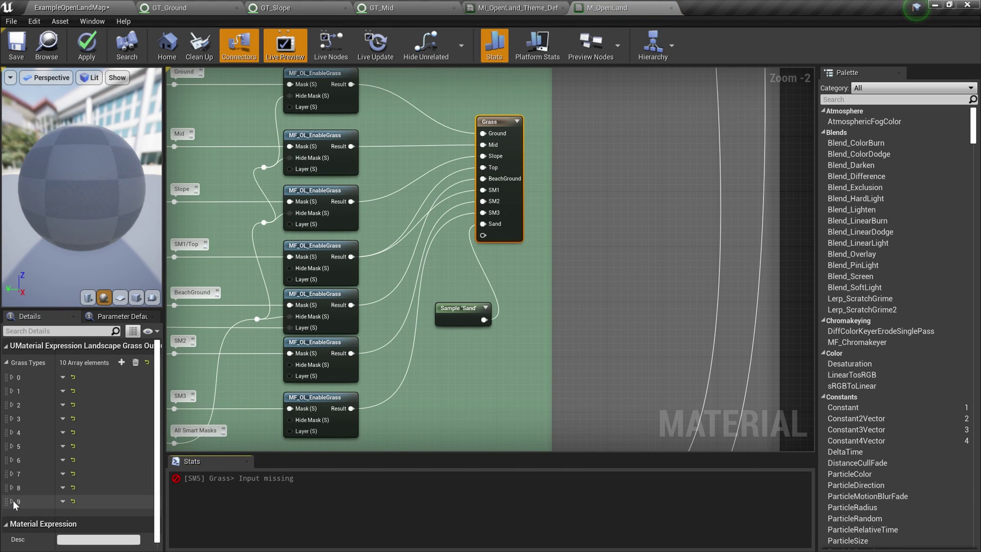
click(11, 501)
click(79, 515)
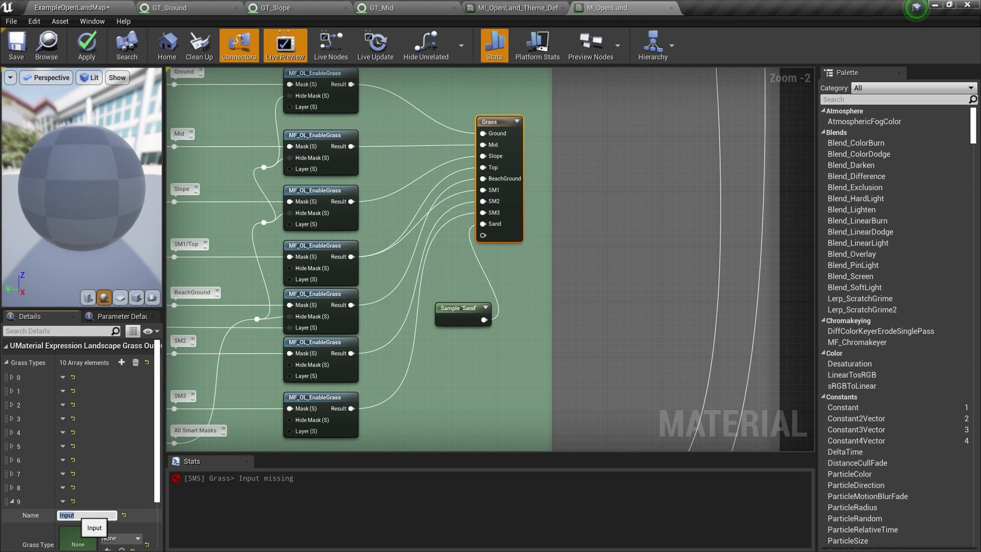
text(BeachSlope)
key(Return)
Step: Create a landscape grass type asset named BeachSlope for the BeachSlope entry, saving it in the Grass folder under Content
scroll(124, 502, down, 2)
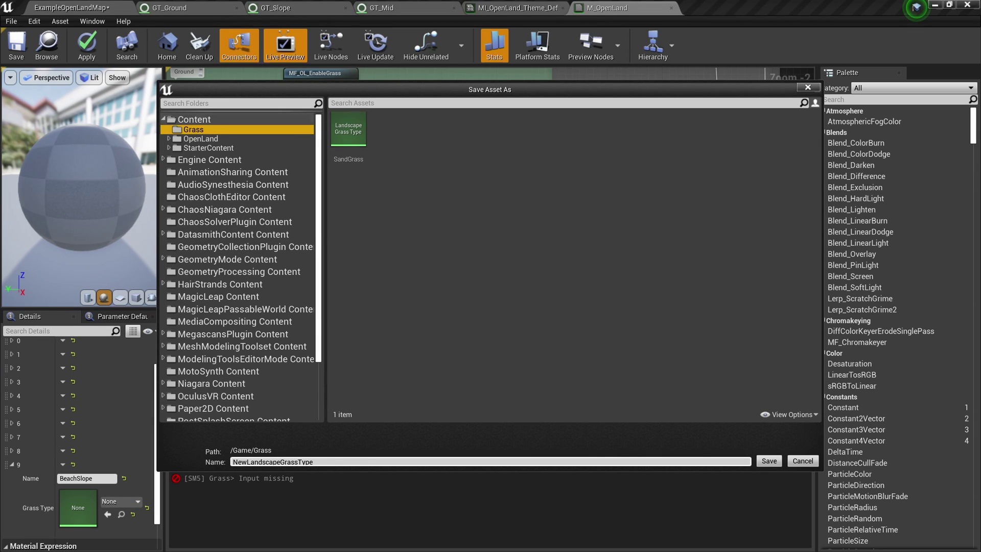
click(289, 461)
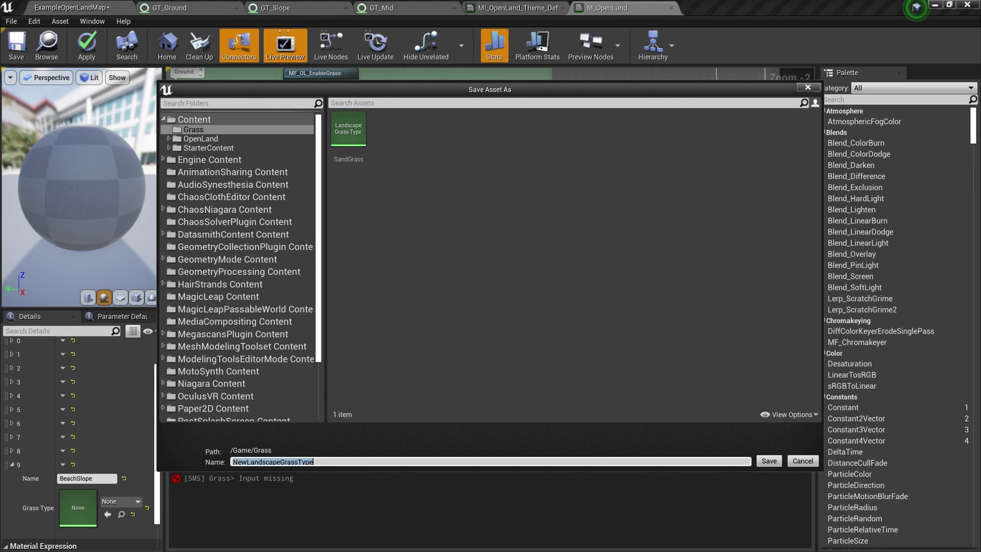
text(BeachSlo)
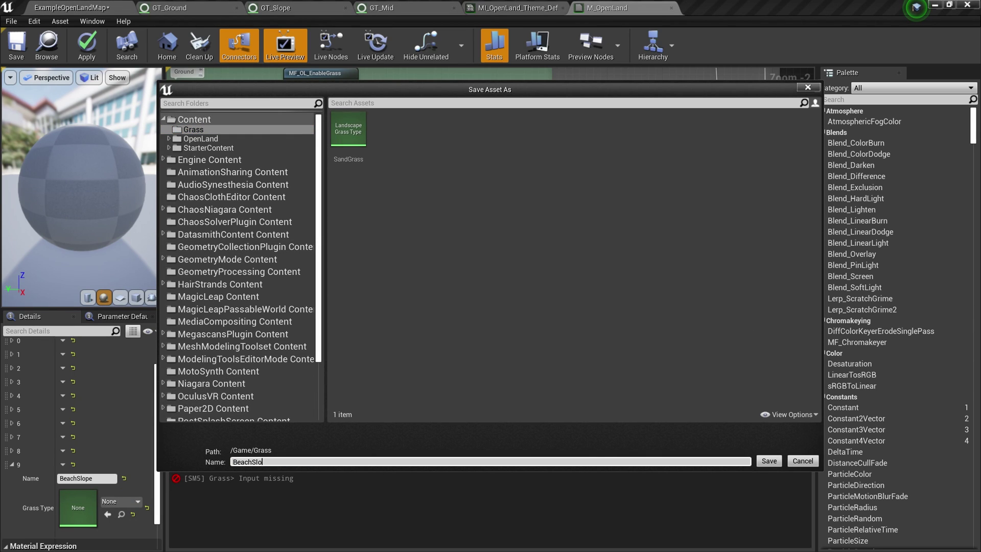
text(pe)
key(Return)
scroll(497, 236, down, 2)
scroll(497, 236, up, 1)
scroll(497, 236, down, 1)
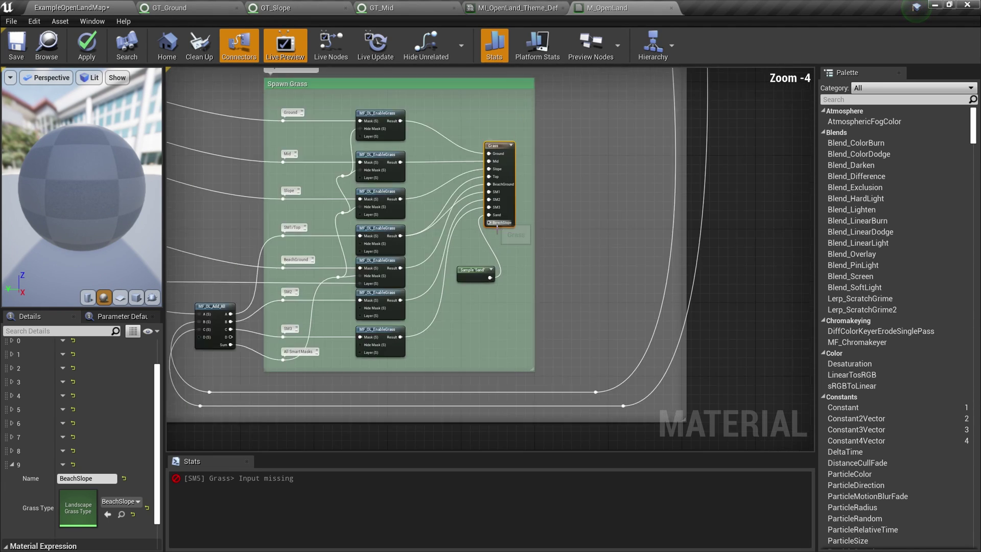
Step: Examine the lowest MF_OL_EnableGrass node and the steep rocky slope in the level, returning to the M_OpenLand graph
scroll(454, 266, up, 1)
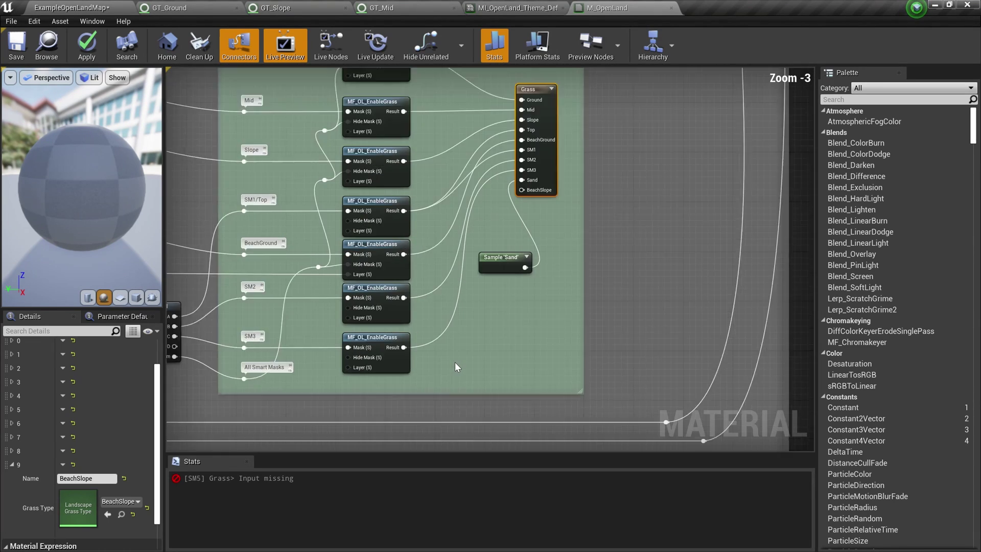
scroll(455, 361, up, 2)
scroll(358, 321, down, 1)
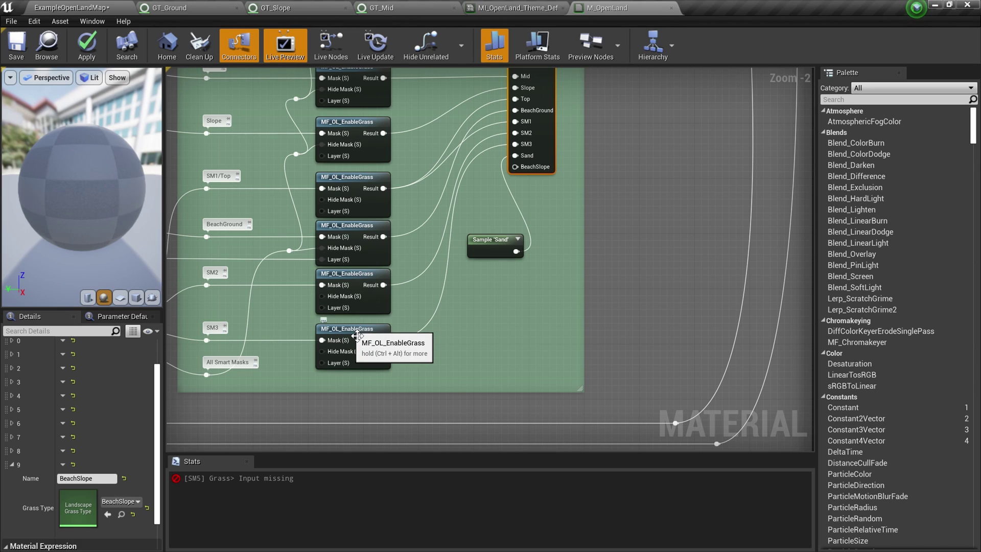
click(357, 335)
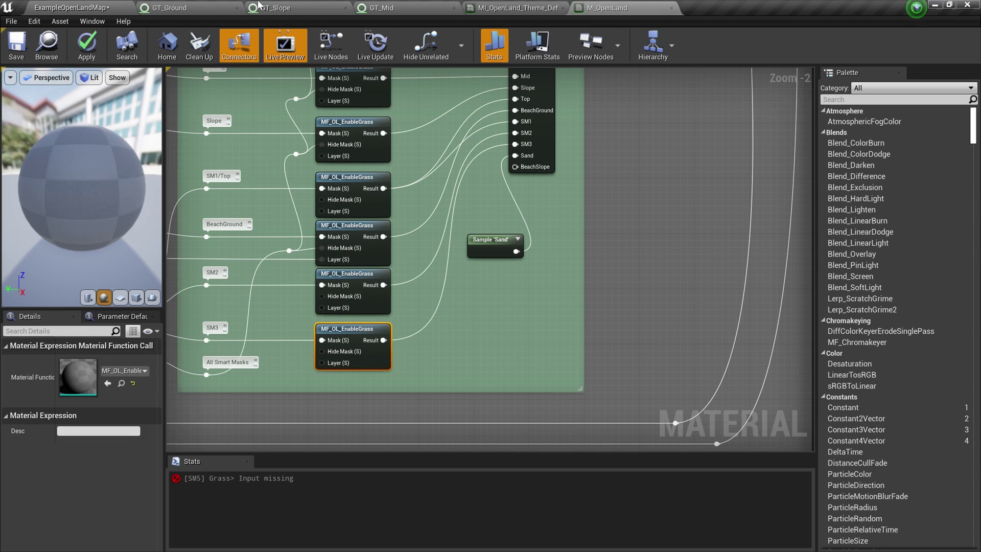
click(59, 6)
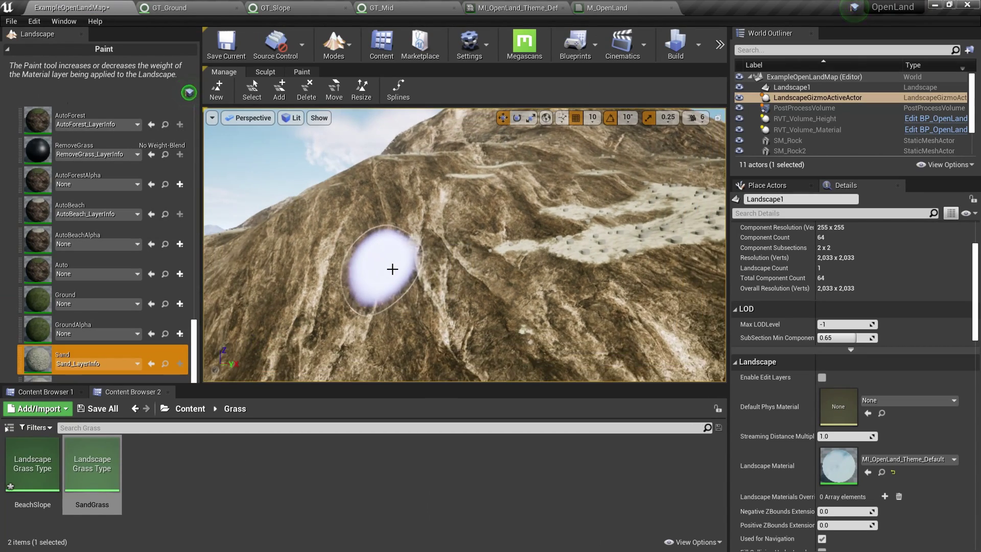
mouse_move(370, 230)
right_down()
mouse_move(326, 245)
mouse_move(276, 240)
mouse_move(327, 220)
mouse_move(332, 189)
mouse_move(348, 219)
mouse_move(352, 199)
right_up()
right_drag(388, 255, 383, 208)
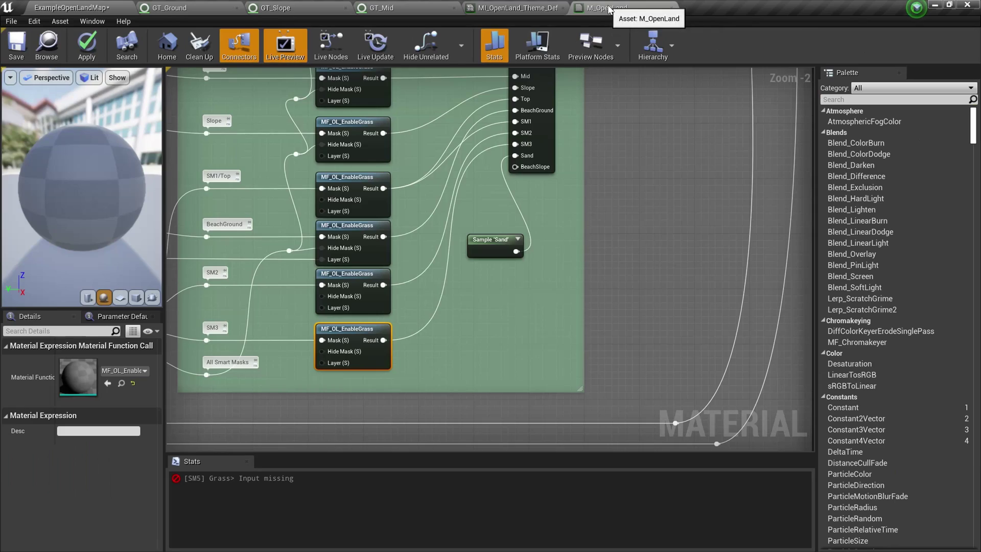
click(607, 7)
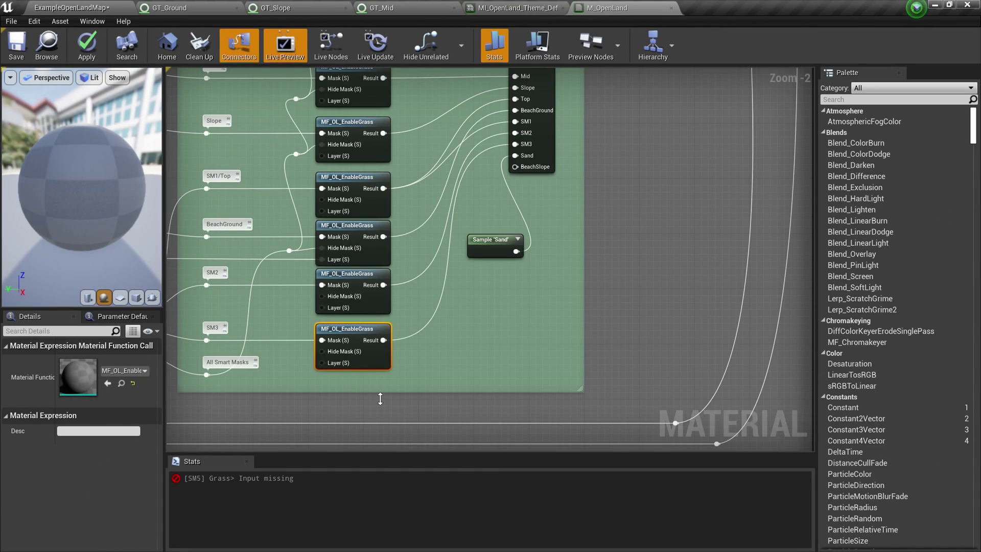
Step: Extend the Grass Management and Spawn Grass comment boxes downward and move the four reroute points beneath Spawn Grass lower
scroll(380, 399, down, 2)
scroll(511, 451, down, 2)
right_drag(685, 404, 697, 296)
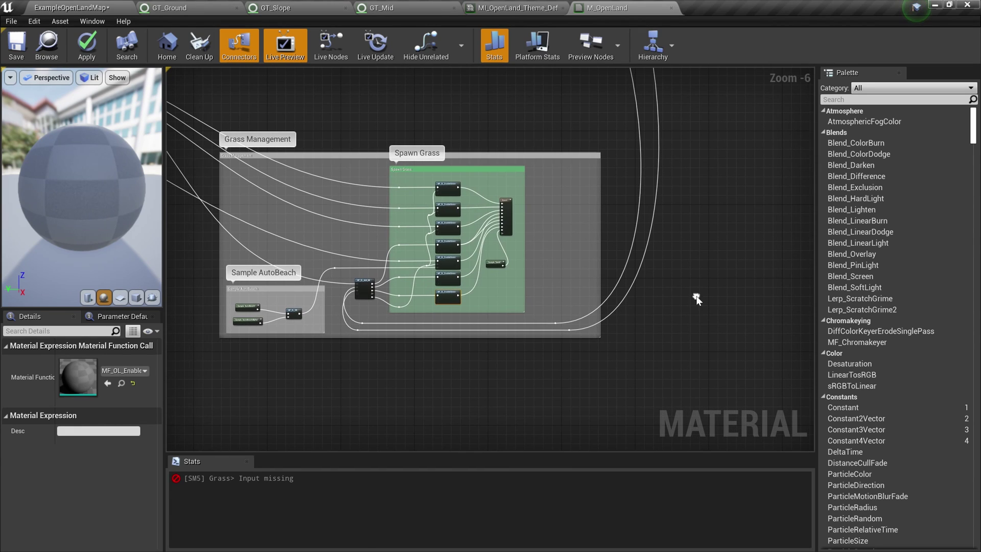
scroll(577, 389, up, 3)
scroll(602, 344, down, 2)
scroll(602, 348, down, 1)
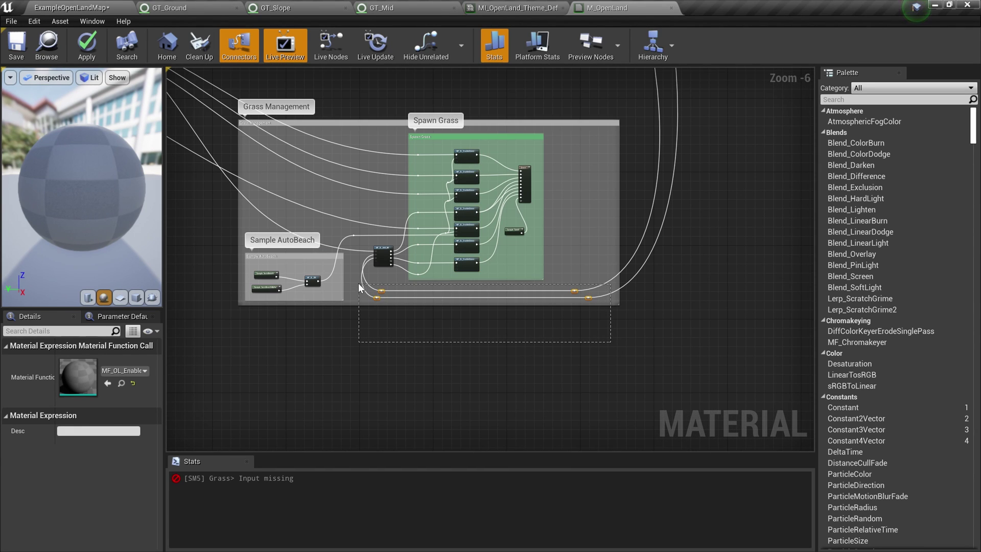
drag(359, 284, 359, 285)
drag(421, 306, 425, 418)
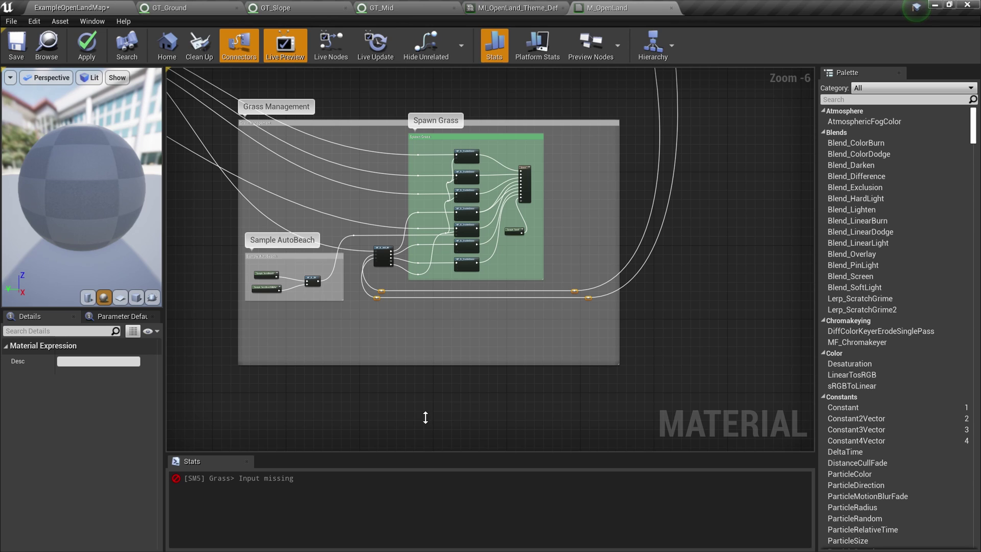
scroll(466, 264, up, 5)
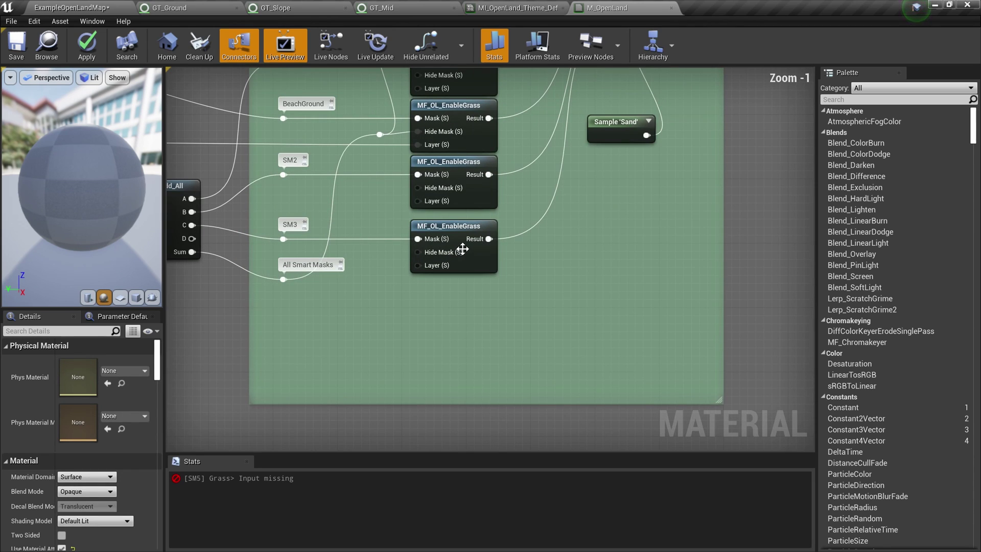
Step: Duplicate the SM3 MF_OL_EnableGrass node below the original and connect the copy's Result to the Grass node's BeachSlope input
scroll(460, 250, down, 2)
click(457, 250)
key(ctrl+w)
drag(519, 268, 448, 287)
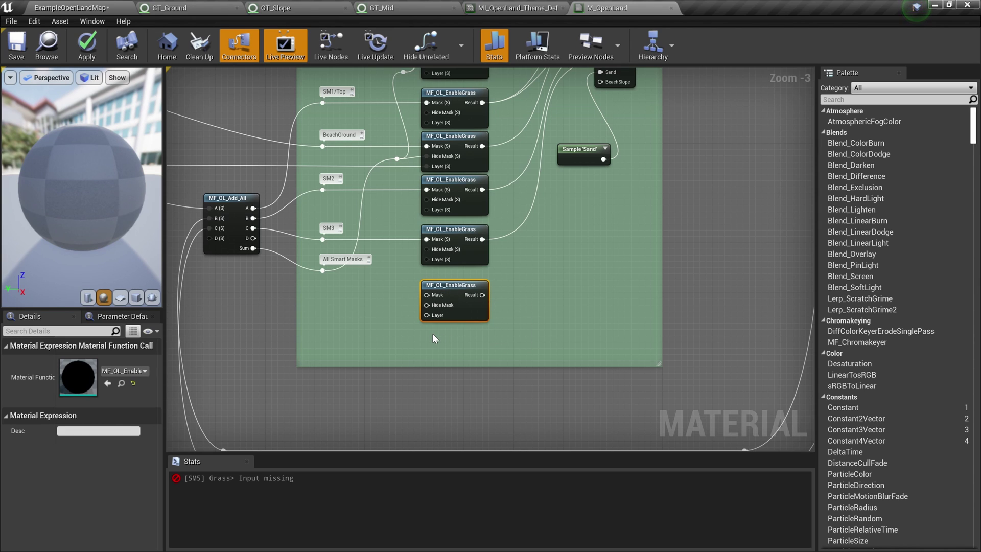
scroll(472, 334, down, 2)
scroll(593, 216, up, 2)
drag(387, 392, 504, 182)
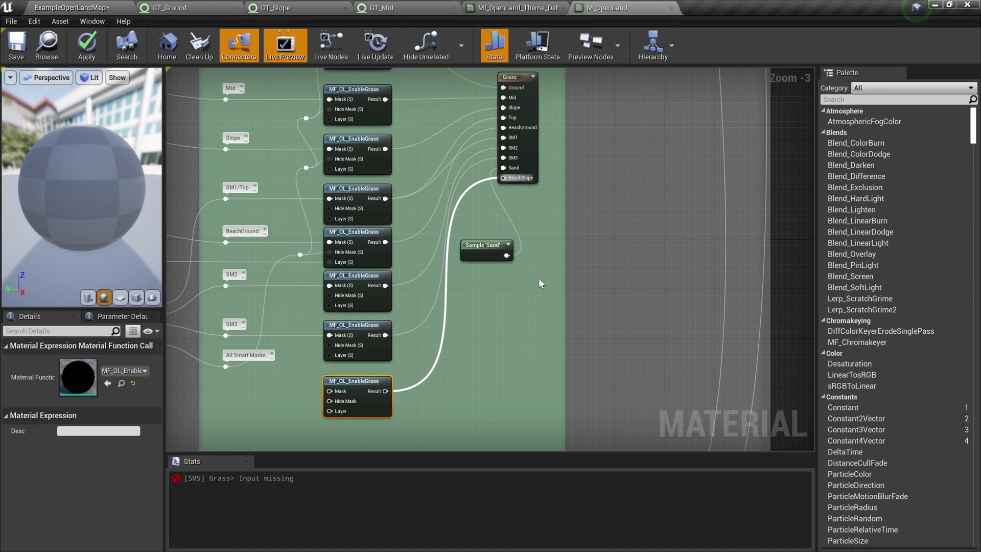
Step: Connect the Result of MF_OL_OR in Sample AutoBeach to the Layer input of the new MF_OL_EnableGrass node
right_drag(467, 330, 630, 273)
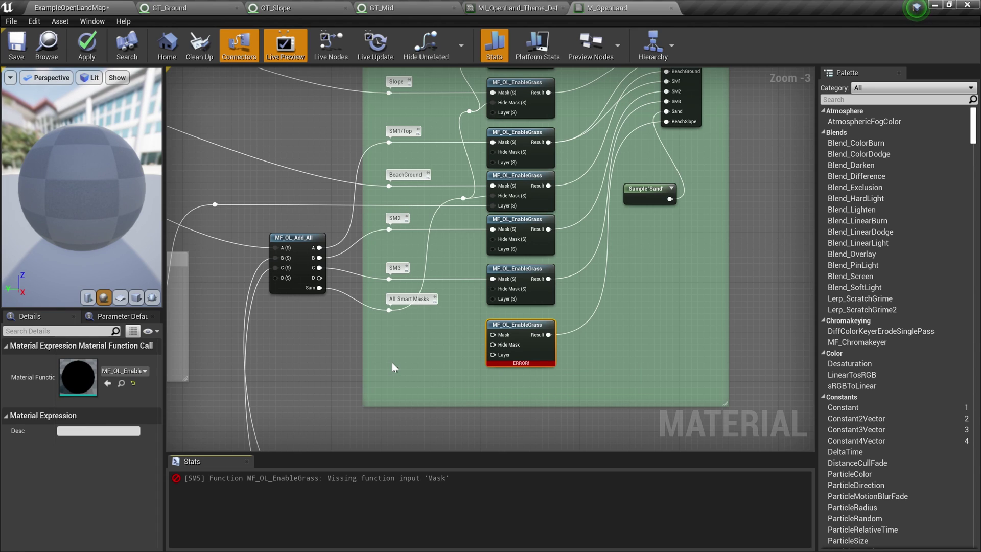
click(644, 202)
scroll(399, 363, down, 2)
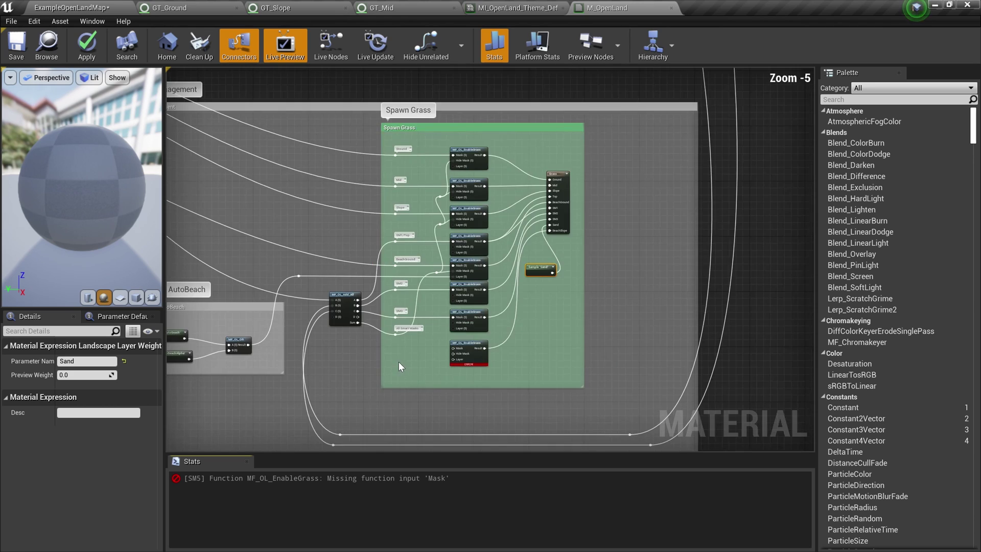
right_drag(398, 362, 582, 338)
scroll(416, 326, up, 3)
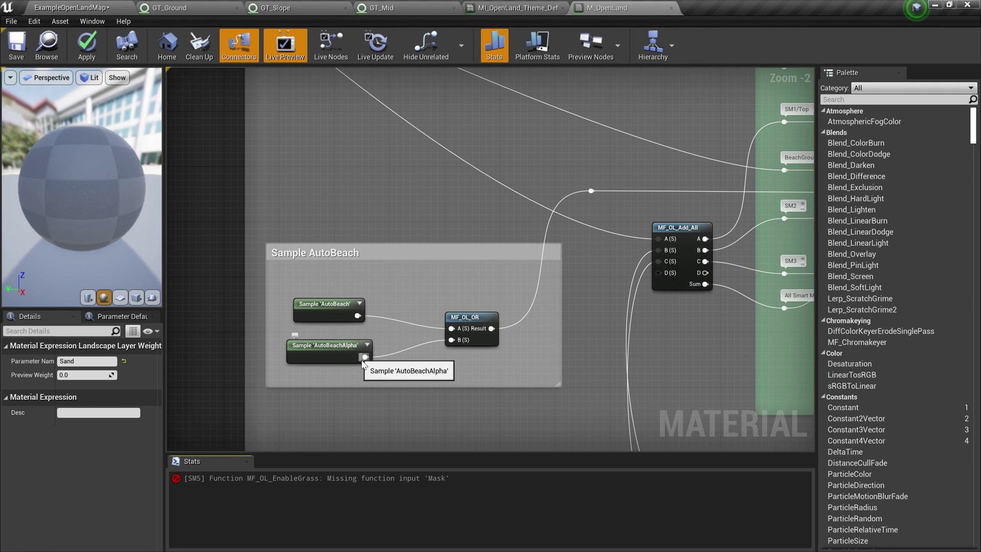
right_drag(525, 348, 382, 327)
drag(349, 307, 758, 338)
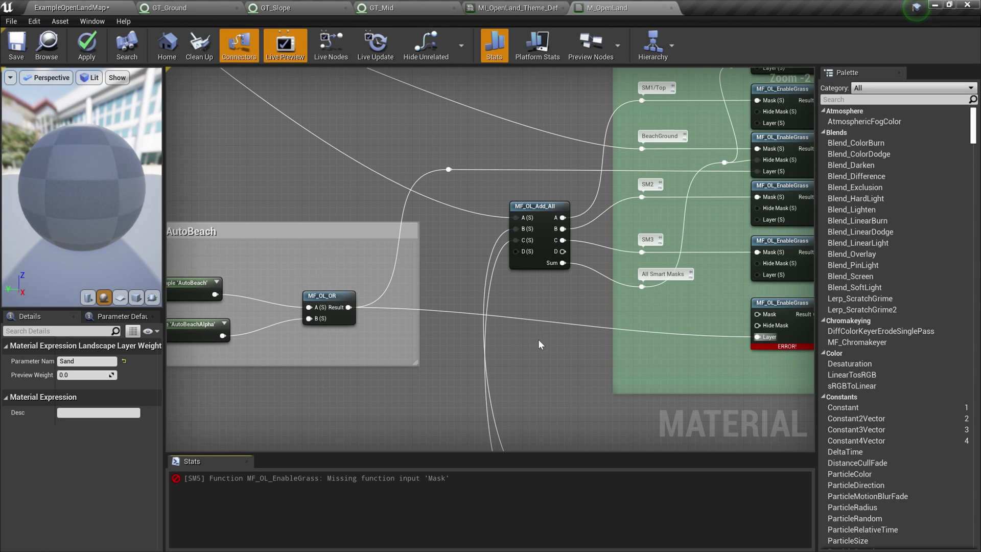
click(802, 311)
Step: Connect the Slope Mask output of MF_OL_Auto_Blend_Beach in Biome B to the new MF_OL_EnableGrass node's Mask input
scroll(802, 310, down, 1)
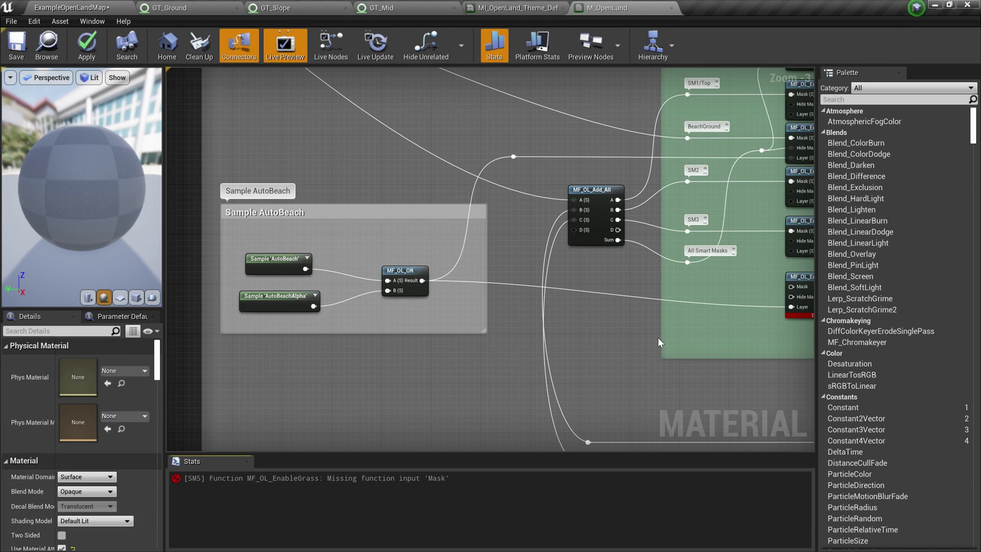
right_drag(619, 342, 529, 348)
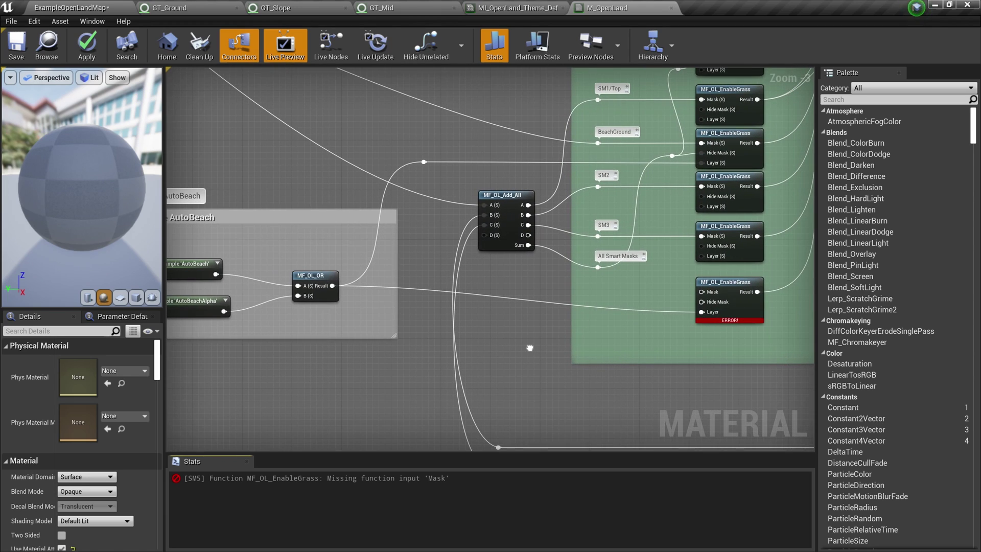
scroll(530, 352, down, 8)
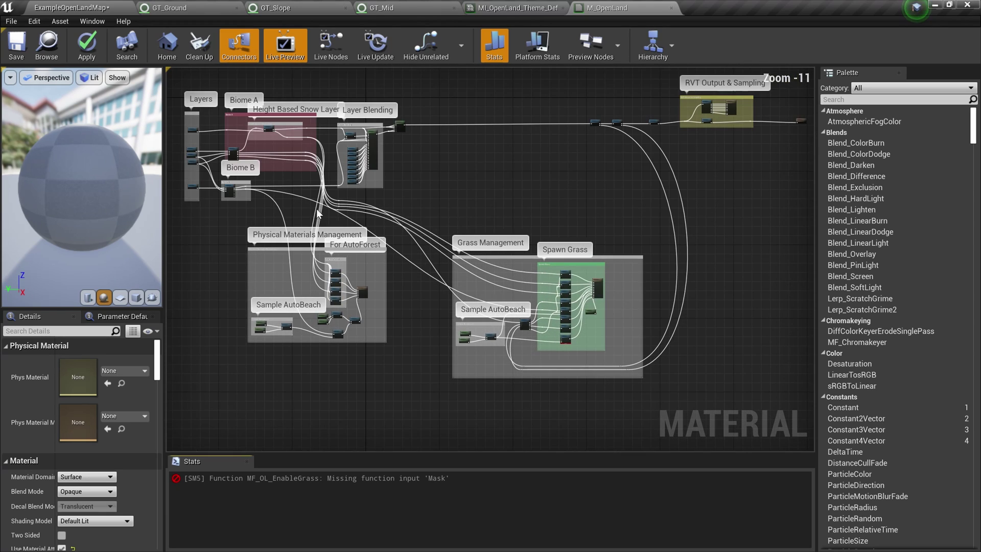
right_drag(270, 203, 457, 227)
scroll(439, 232, up, 9)
right_drag(497, 262, 467, 354)
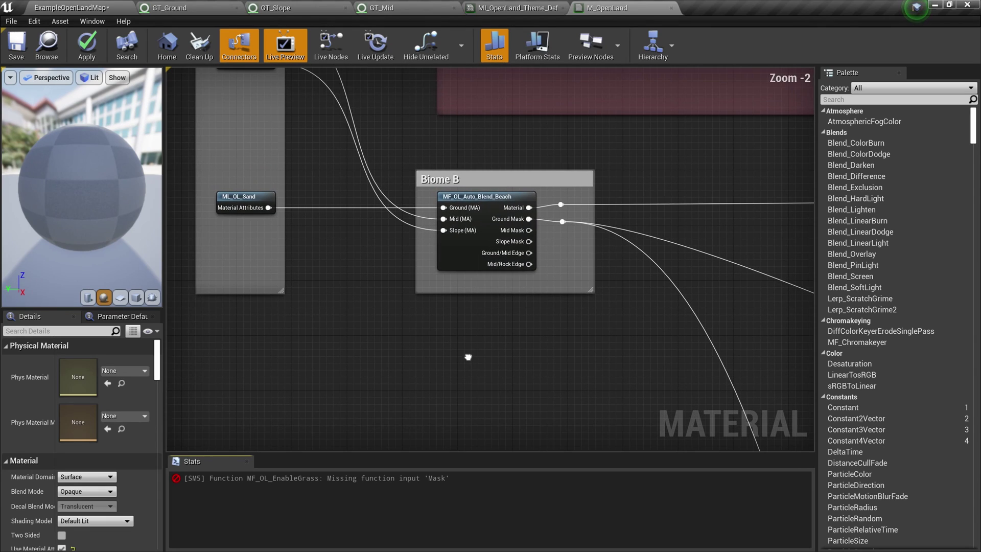
scroll(449, 193, down, 3)
scroll(432, 200, up, 2)
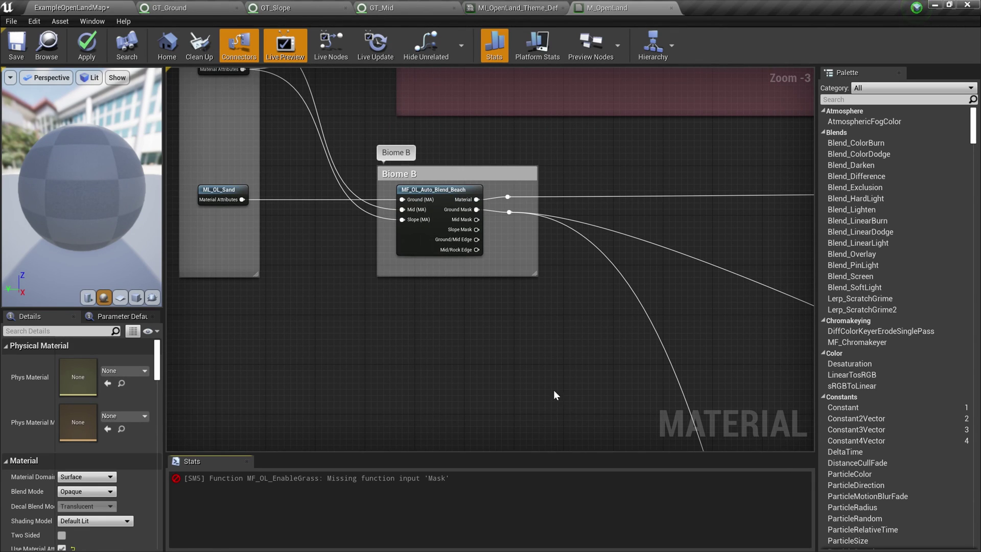
right_drag(556, 395, 518, 327)
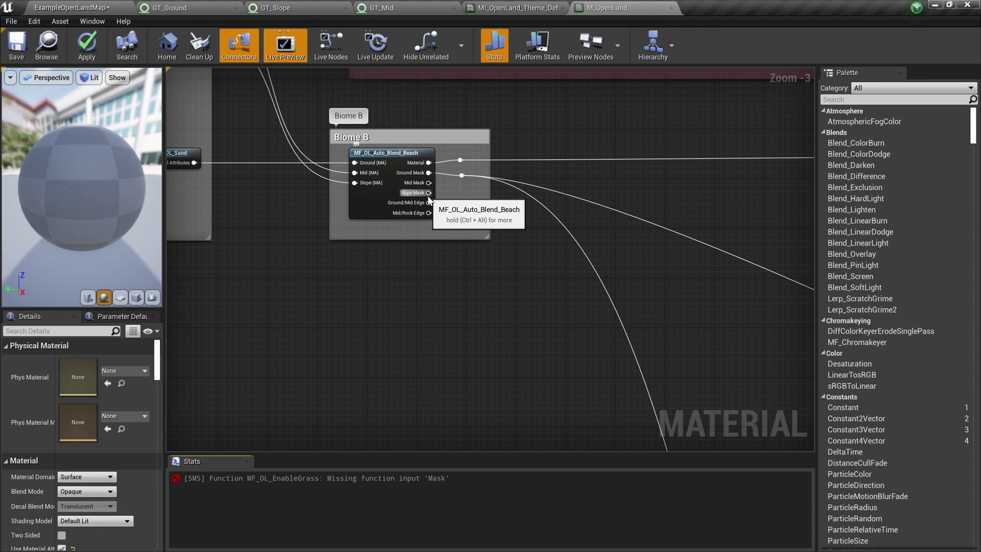
drag(428, 193, 630, 379)
scroll(562, 393, down, 3)
scroll(690, 307, up, 2)
scroll(608, 383, up, 1)
scroll(631, 388, up, 1)
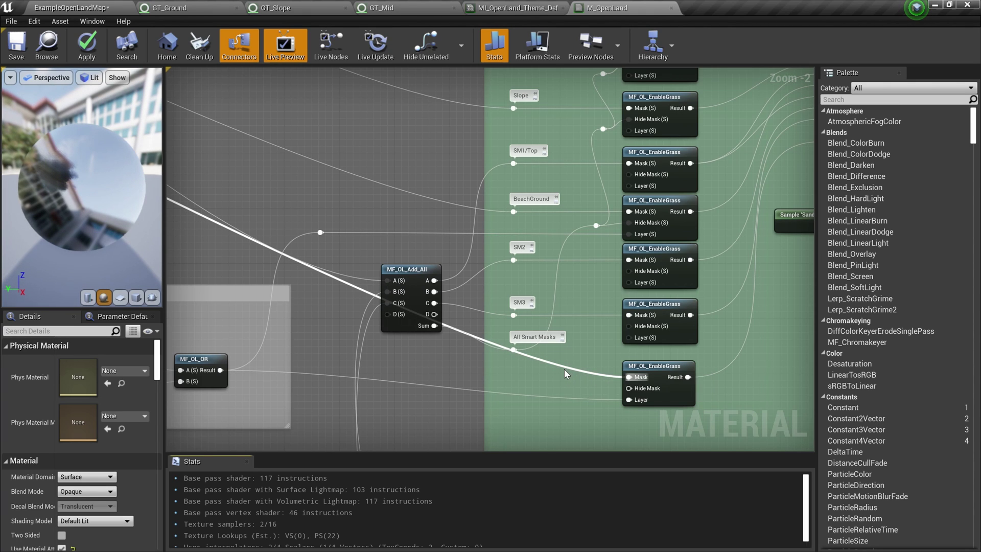
Step: Add a reroute point to the new Mask wire and align it below the All Smart Masks reroute in Spawn Grass
double_click(569, 369)
drag(571, 370, 509, 380)
scroll(571, 404, down, 10)
scroll(571, 404, up, 3)
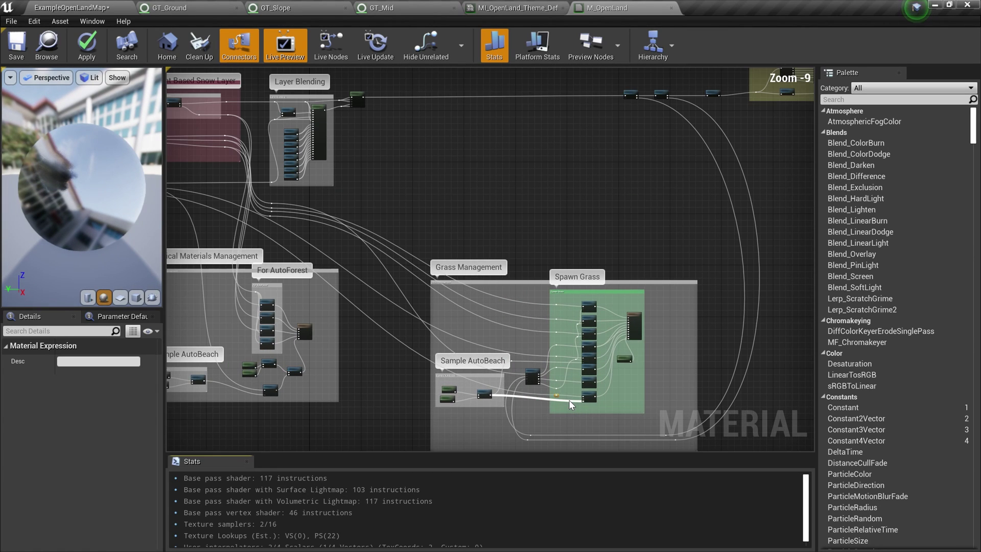
scroll(589, 375, up, 1)
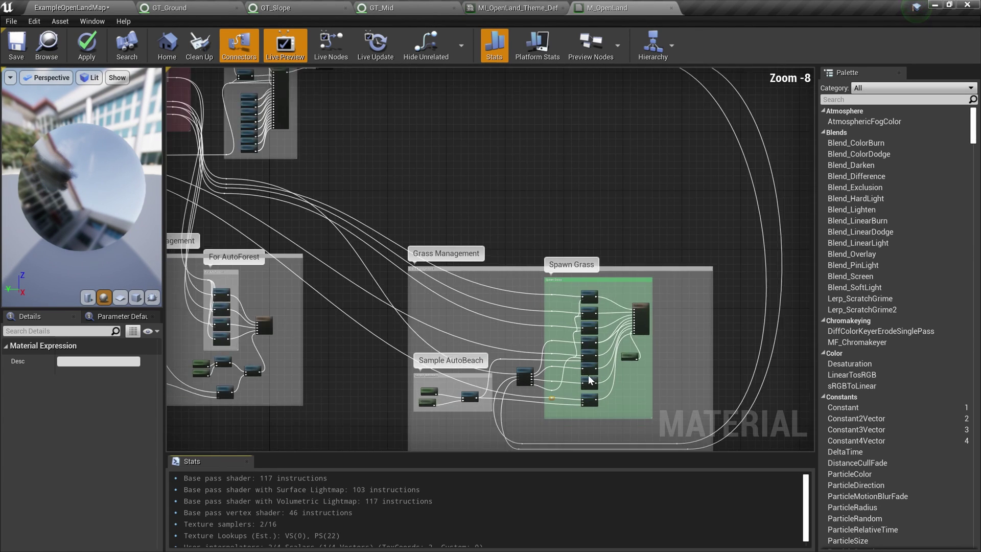
scroll(590, 376, down, 2)
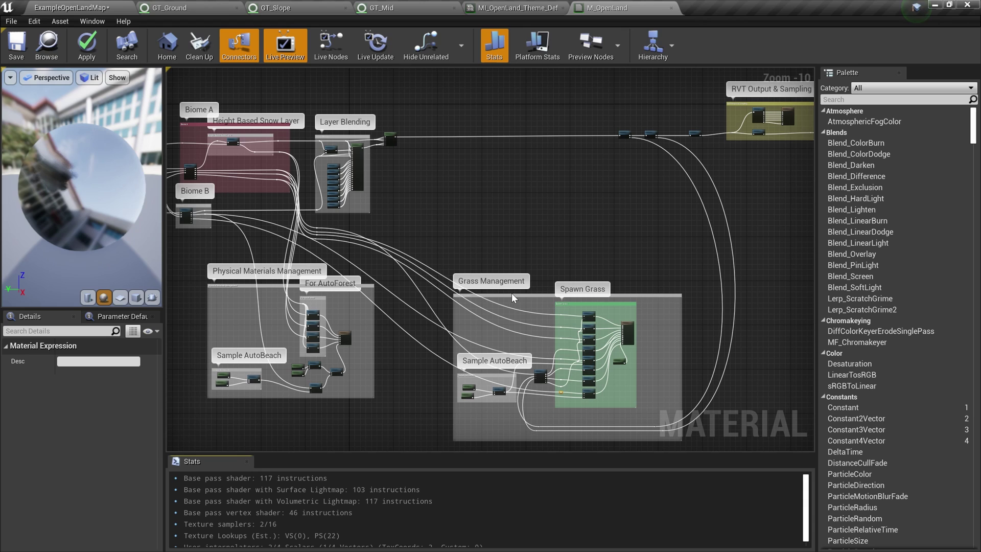
scroll(583, 399, up, 4)
scroll(581, 400, up, 3)
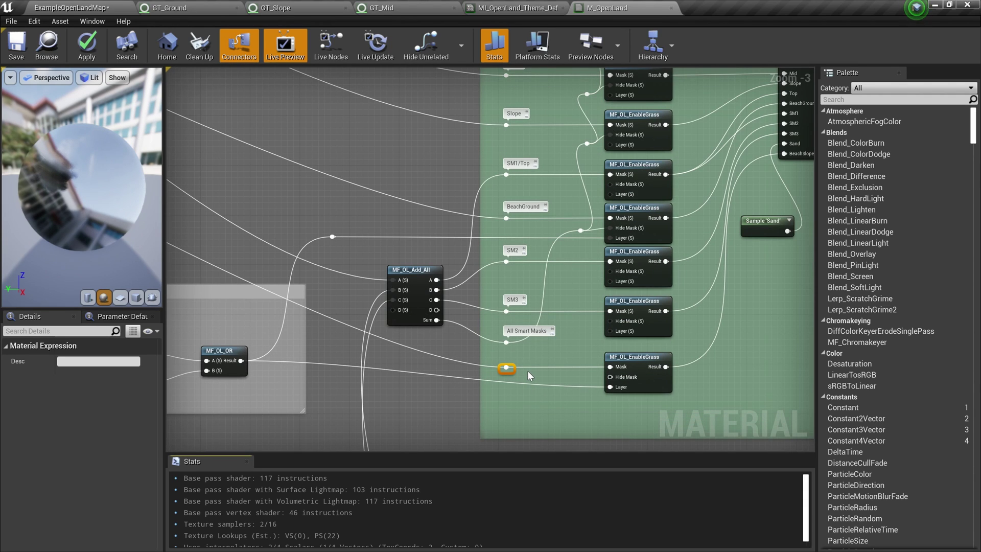
Step: Trace the slope mask wire from the Biome B group to the Spawn Grass group to check the new connections
scroll(294, 238, down, 9)
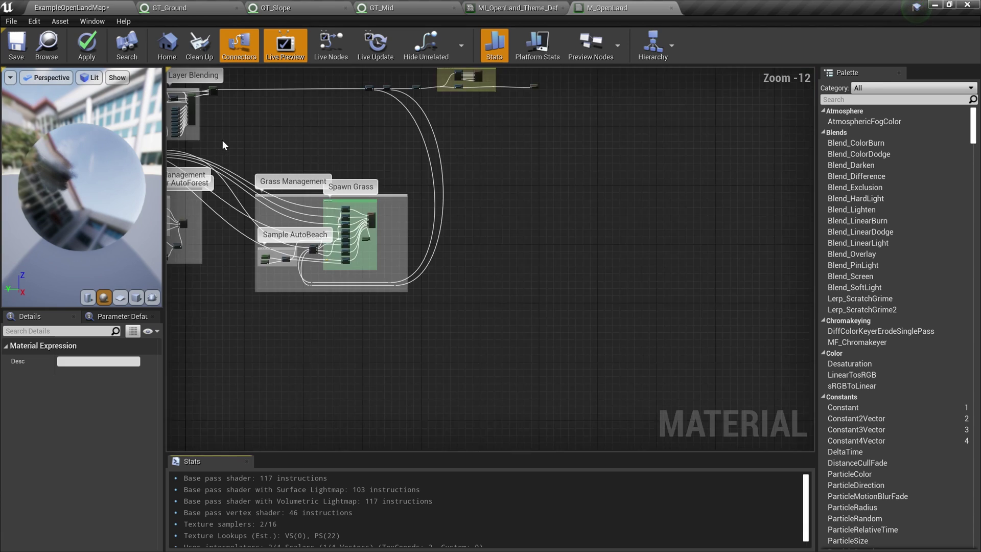
right_drag(223, 153, 434, 207)
scroll(432, 210, up, 1)
scroll(274, 171, up, 3)
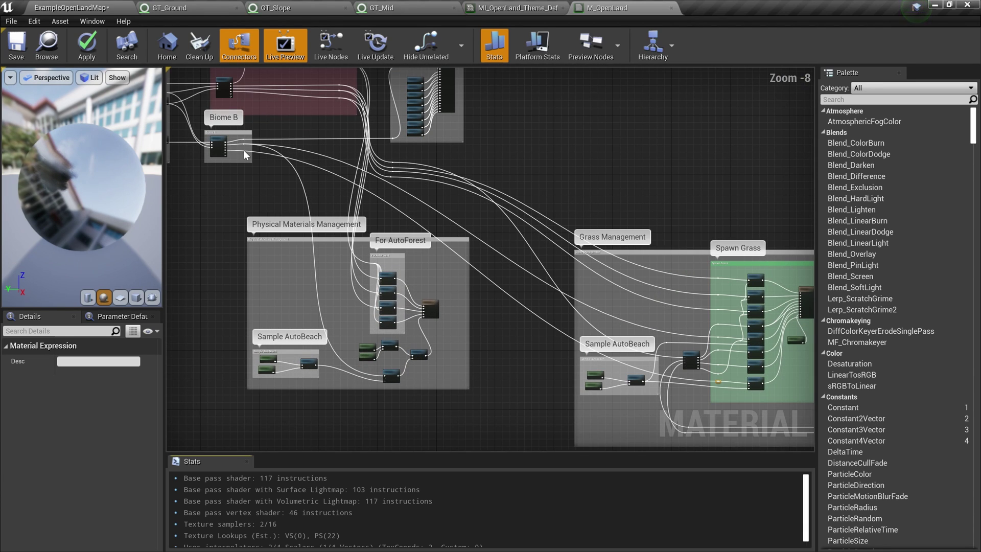
scroll(243, 151, up, 3)
scroll(251, 146, down, 2)
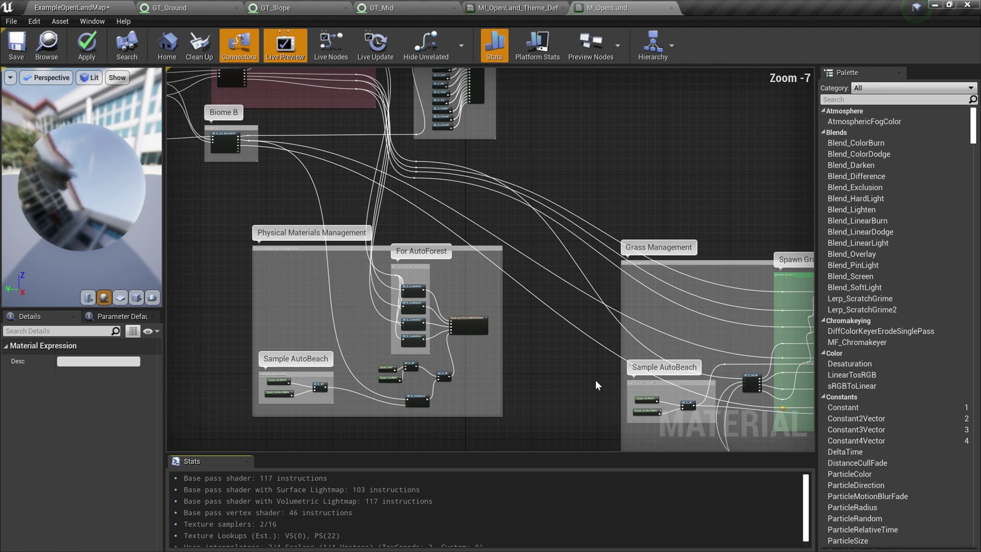
right_drag(579, 392, 375, 362)
scroll(586, 397, up, 2)
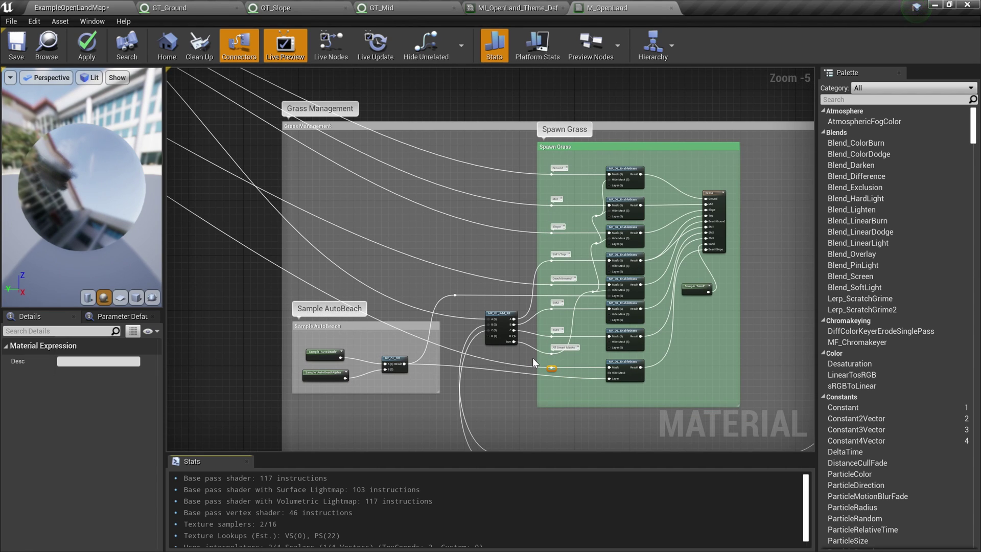
scroll(532, 358, down, 3)
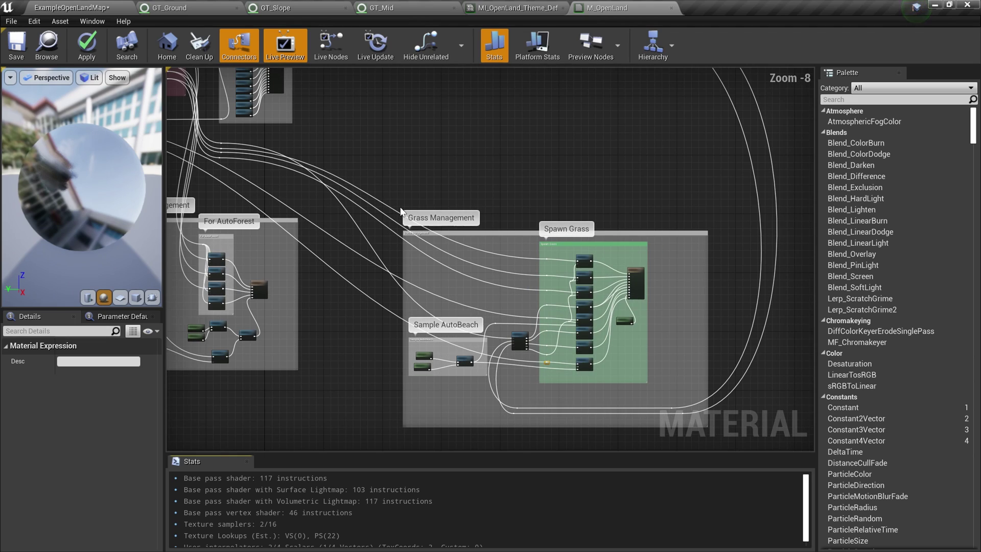
scroll(232, 167, down, 2)
scroll(238, 170, up, 1)
right_drag(413, 106, 464, 184)
Step: Save the M_OpenLand material with the BeachSlope grass wiring
scroll(546, 359, up, 5)
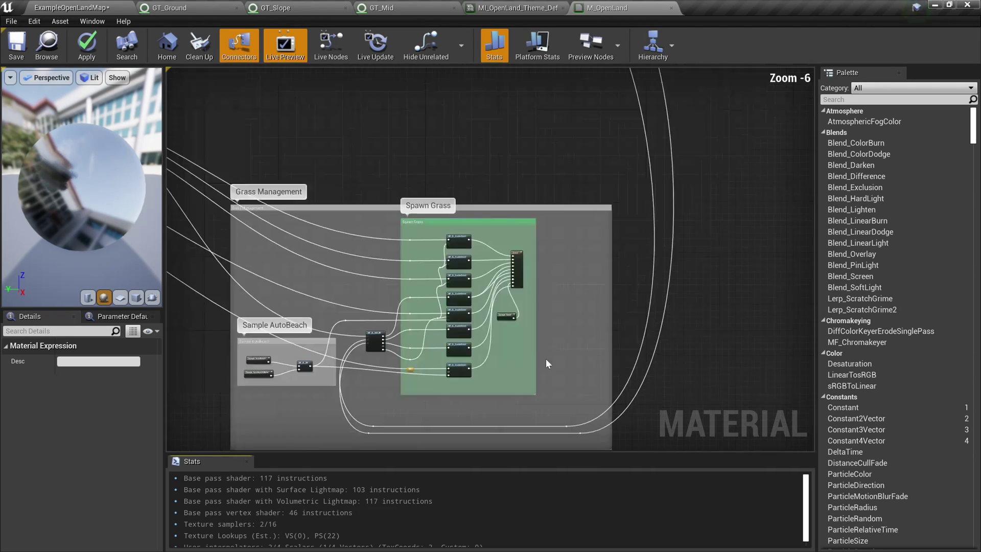
right_drag(541, 368, 633, 367)
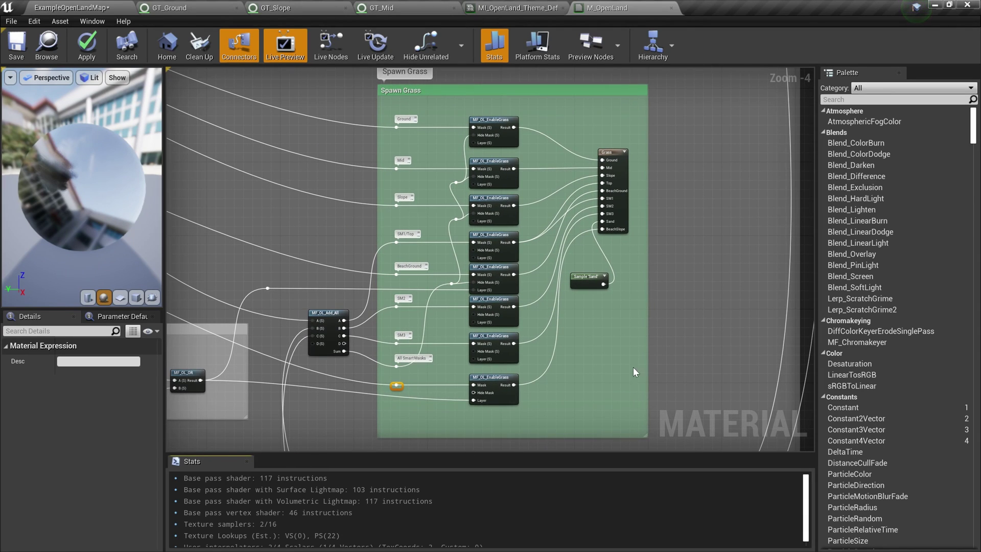
click(17, 45)
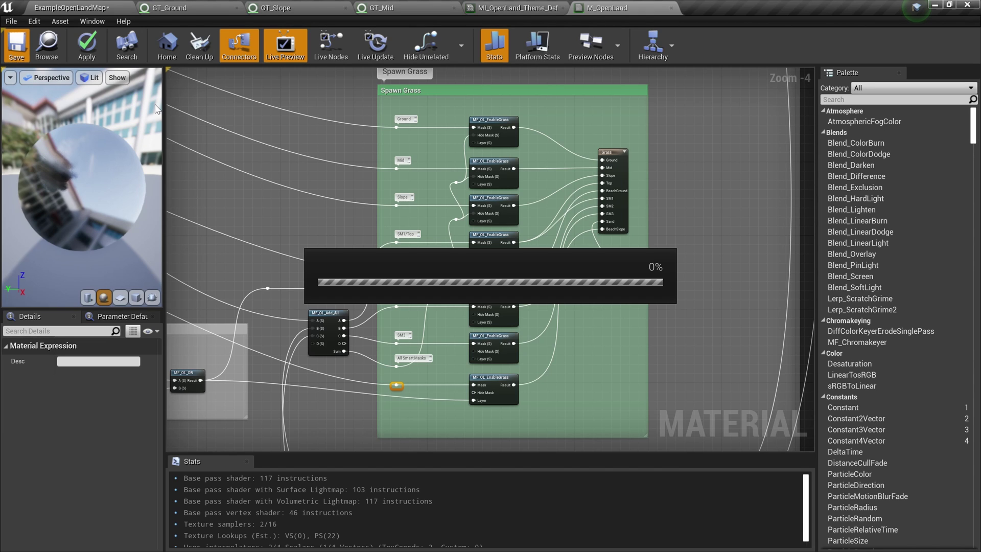
Step: Open the BeachSlope grass type from the level editor's Grass folder, add one grass variety and expand its settings
click(38, 8)
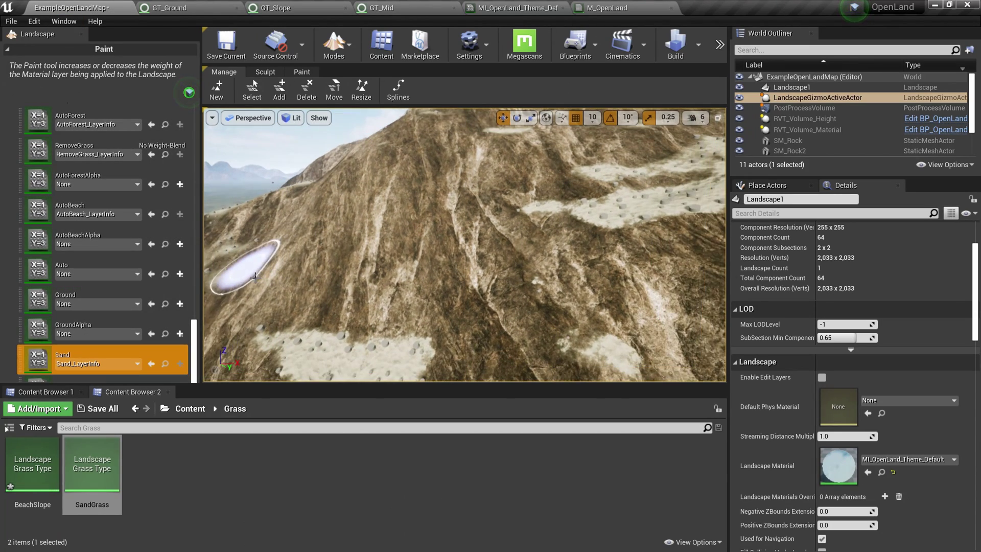
double_click(62, 478)
drag(720, 7, 666, 202)
click(870, 323)
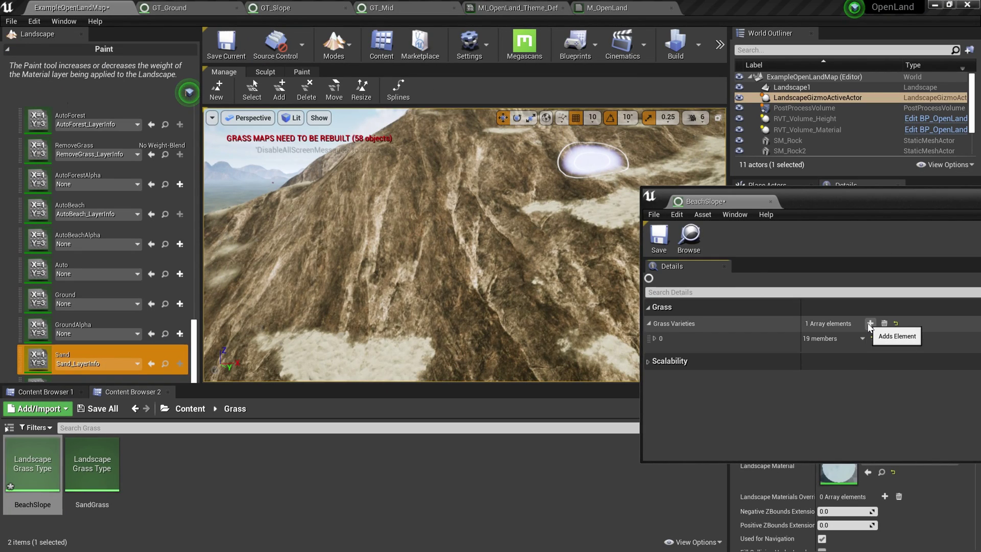
click(655, 338)
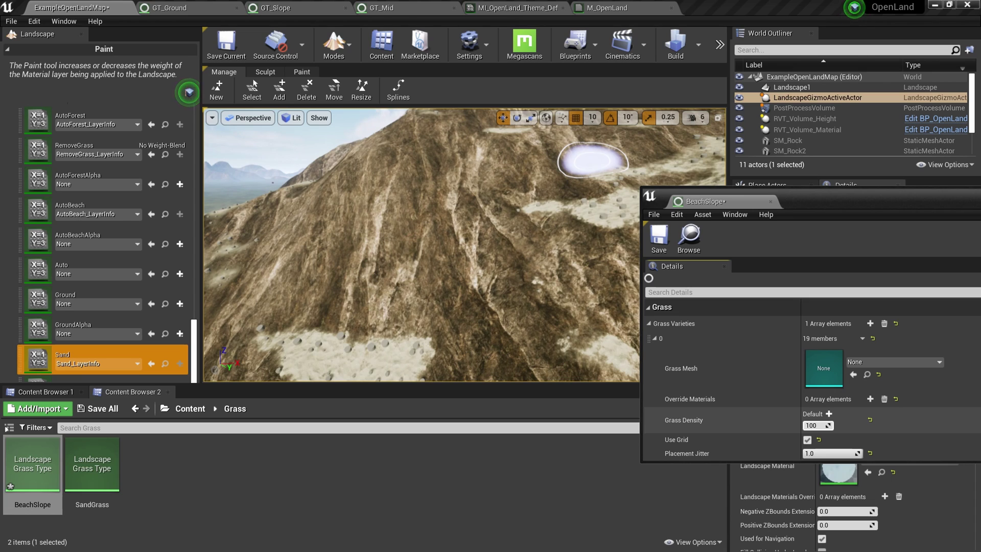
Step: Try GenericHMD as the grass mesh of the new BeachSlope variety and check the slope up close
click(874, 363)
scroll(846, 284, down, 3)
scroll(846, 284, down, 2)
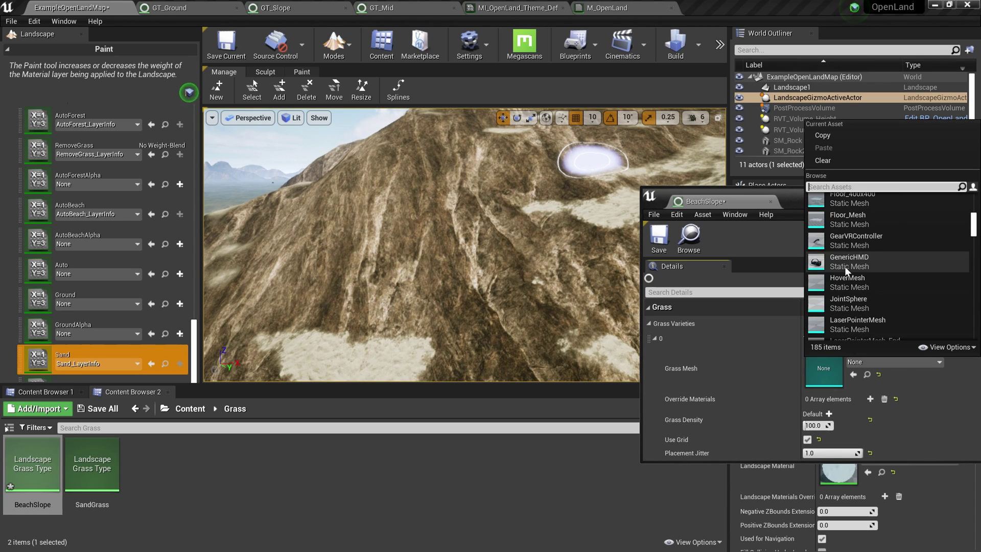
click(845, 264)
scroll(574, 333, up, 10)
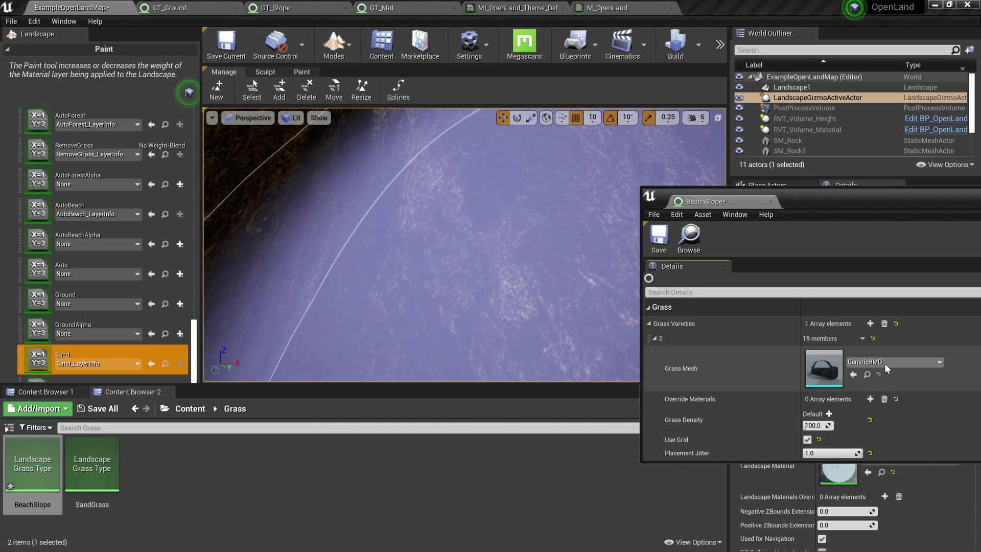
Step: Set the grass mesh of the BeachSlope variety to MatineeCam_SM
click(884, 363)
scroll(846, 291, down, 3)
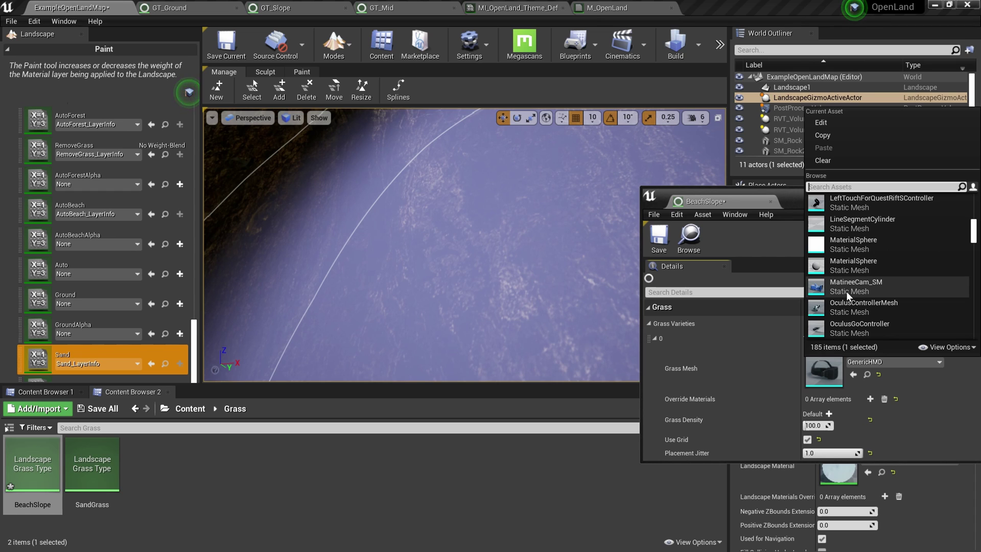
click(856, 277)
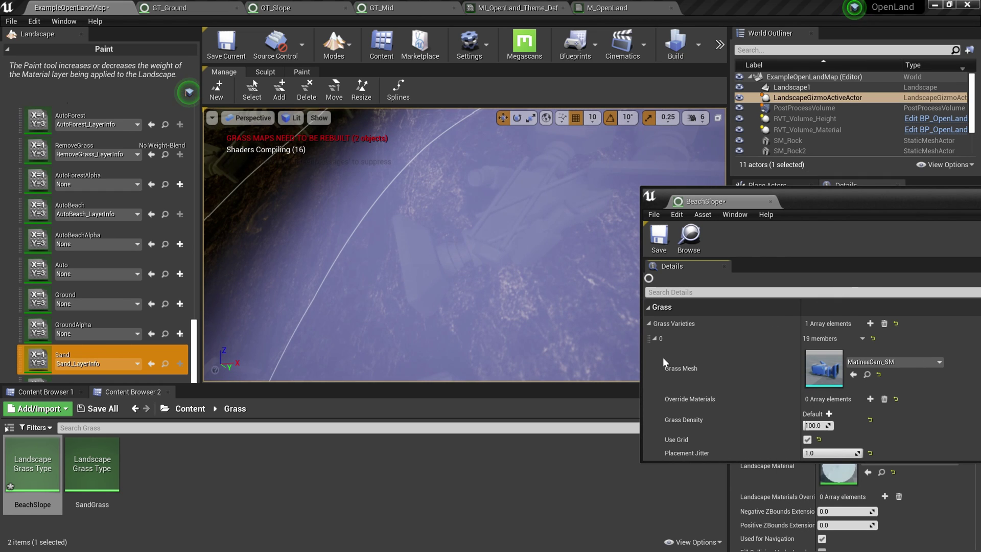
Step: Fly around the mountain to inspect how the MatineeCam_SM meshes spawn on the beach slopes compared with the surrounding terrain
scroll(828, 353, down, 2)
scroll(516, 164, down, 5)
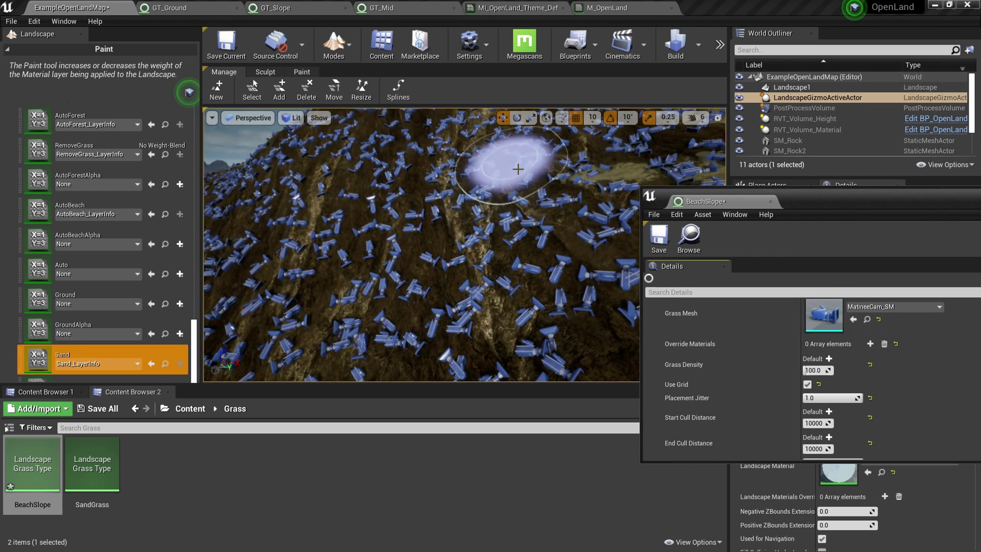
mouse_move(433, 160)
right_down()
mouse_move(358, 148)
mouse_move(450, 194)
mouse_move(337, 148)
mouse_move(454, 189)
mouse_move(439, 220)
mouse_move(337, 179)
mouse_move(358, 230)
mouse_move(399, 225)
mouse_move(337, 148)
mouse_move(409, 215)
mouse_move(379, 194)
mouse_move(358, 138)
mouse_move(342, 128)
mouse_move(432, 161)
right_up()
key(w)
key(s)
key(s)
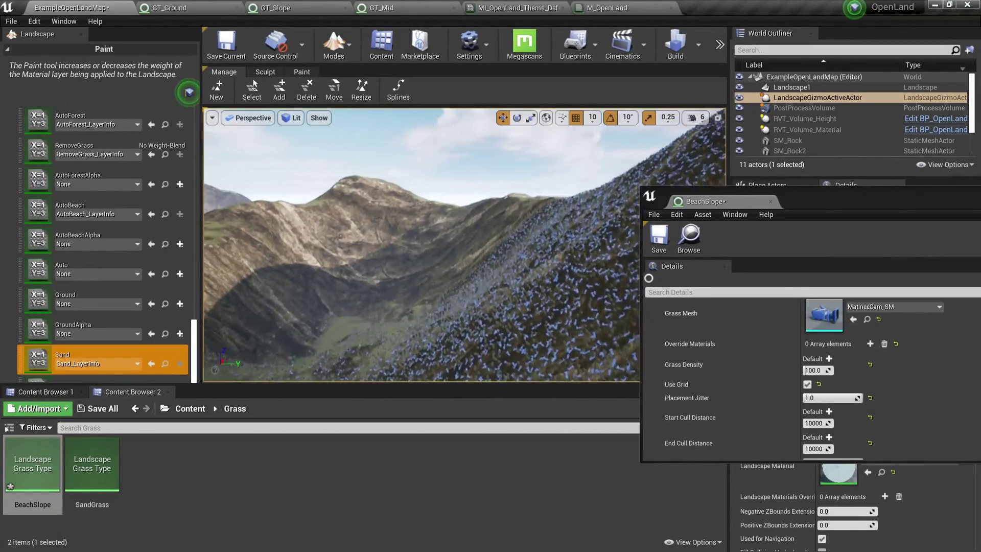
right_drag(421, 244, 388, 266)
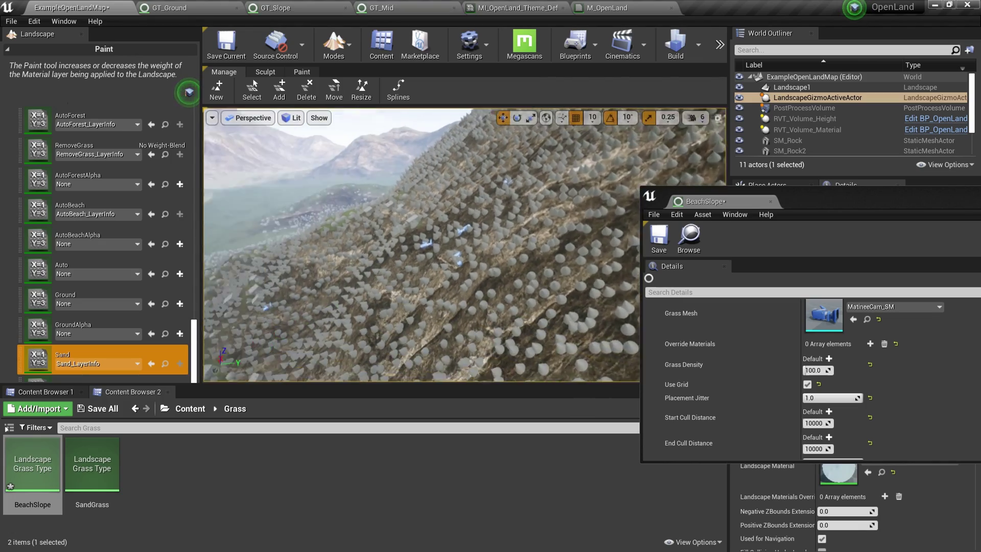
mouse_move(424, 168)
right_down()
mouse_move(424, 266)
mouse_move(424, 168)
right_up()
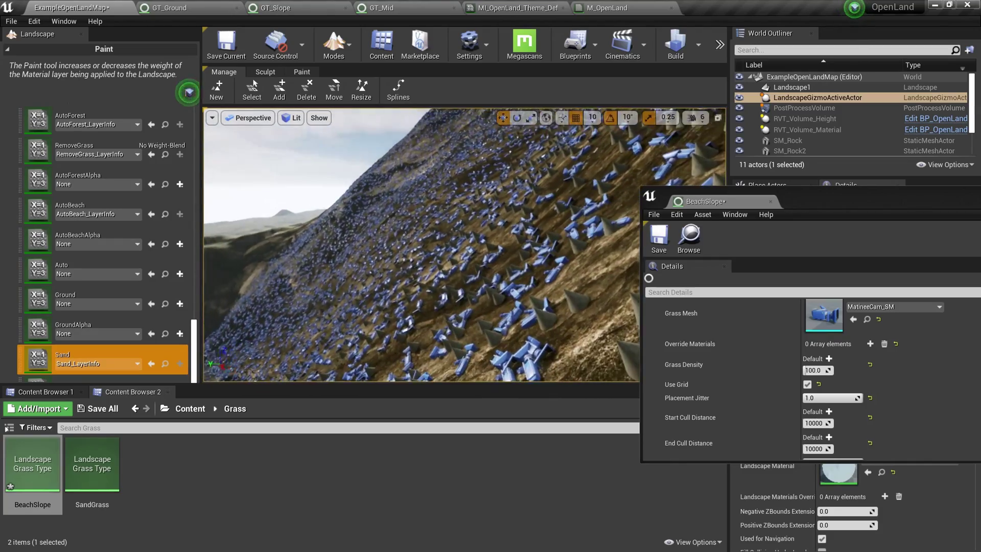
right_drag(424, 244, 475, 230)
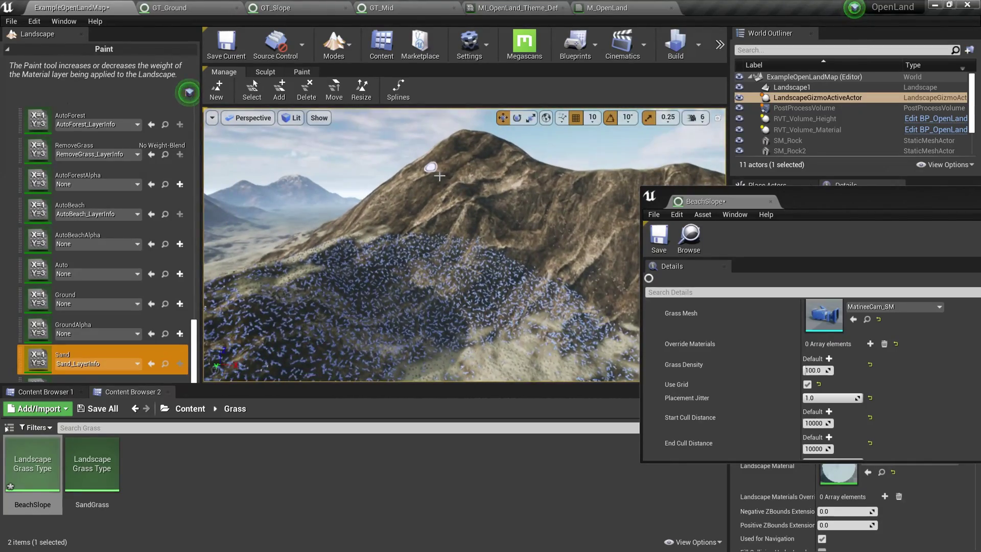
Step: Select the AutoForest target layer, paint it across part of the beach slope and check the spawned meshes there
scroll(193, 332, up, 10)
click(157, 258)
key(w)
mouse_move(441, 254)
right_down()
mouse_move(449, 250)
mouse_move(450, 266)
right_up()
key(s)
key(w)
key(w)
mouse_move(351, 298)
mouse_down()
mouse_move(521, 230)
mouse_move(364, 270)
mouse_move(492, 206)
mouse_move(477, 142)
mouse_move(215, 271)
mouse_move(534, 235)
mouse_up()
key(s)
right_drag(482, 175, 481, 171)
key(w)
key(s)
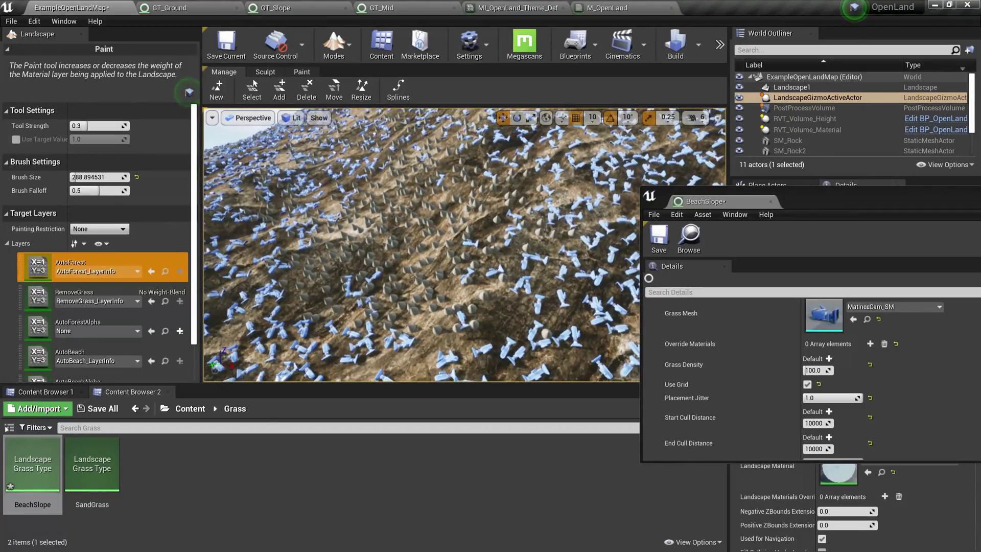
key(s)
right_drag(434, 225, 433, 234)
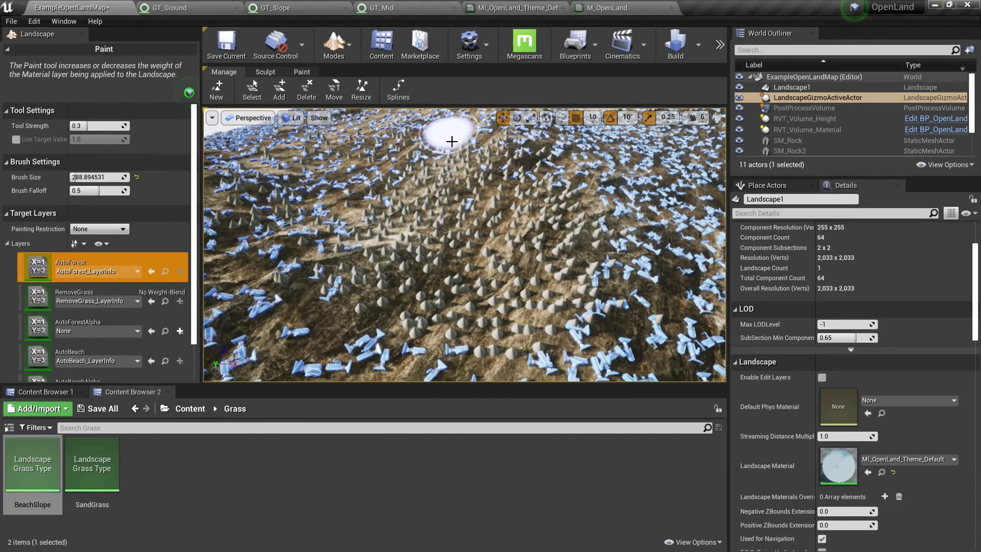
Step: Review the MF_OL_EnableGrass nodes in M_OpenLand's Spawn Grass group, including their Mask, Hide Mask and Layer inputs
click(632, 12)
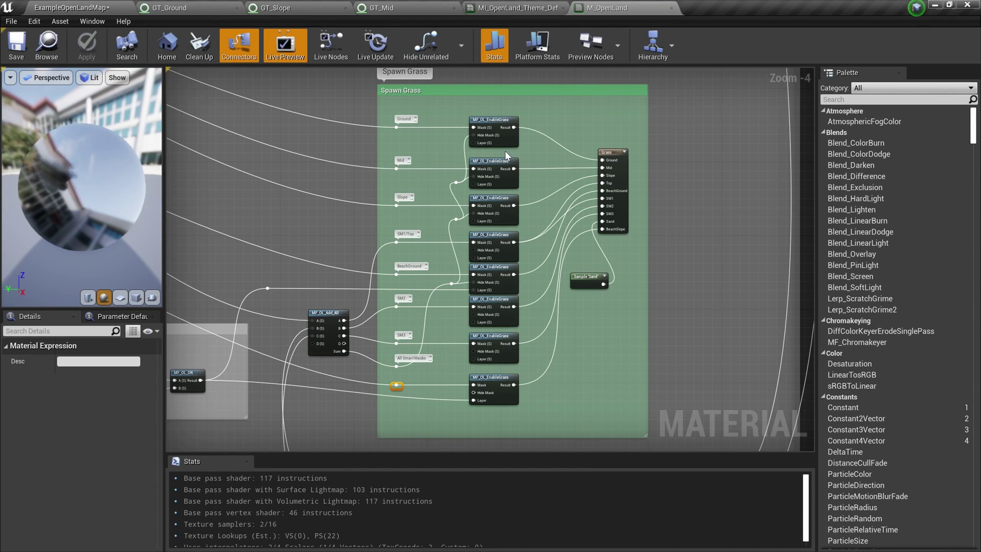
scroll(508, 203, up, 2)
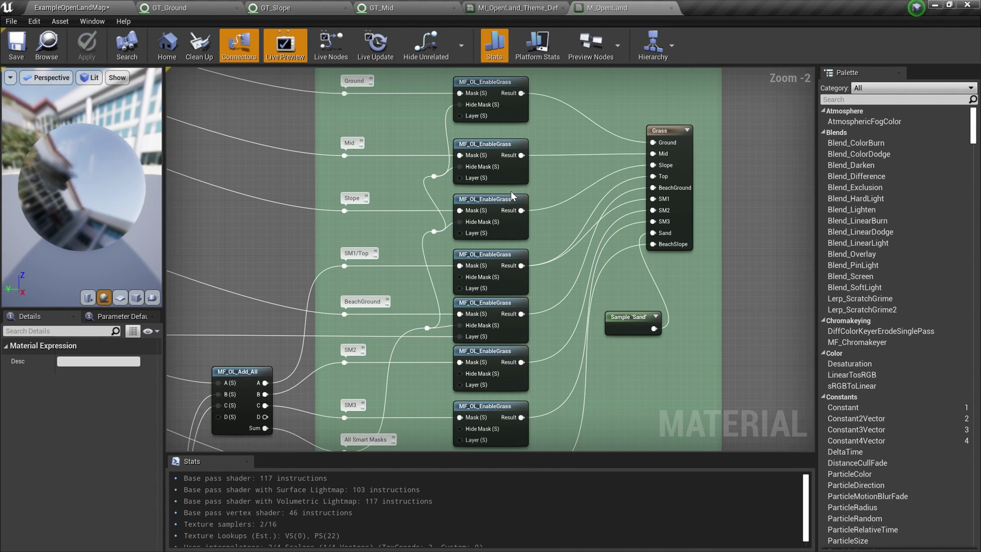
scroll(467, 223, down, 3)
scroll(503, 244, up, 3)
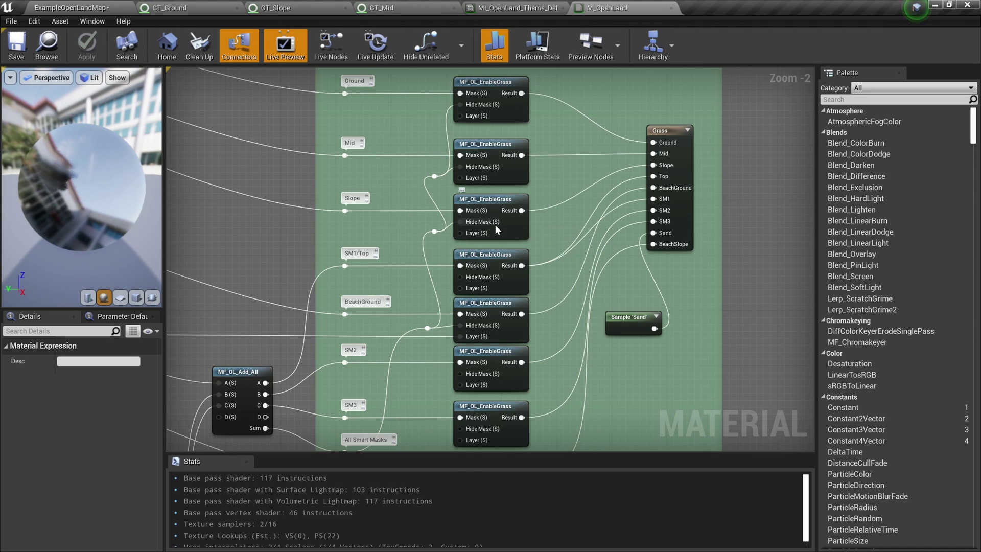
scroll(495, 227, down, 3)
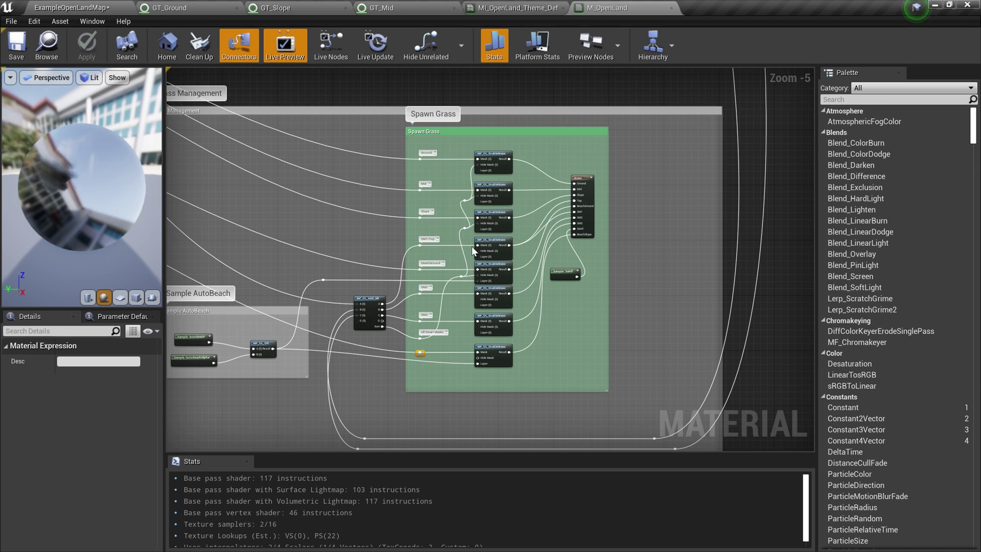
scroll(471, 246, up, 2)
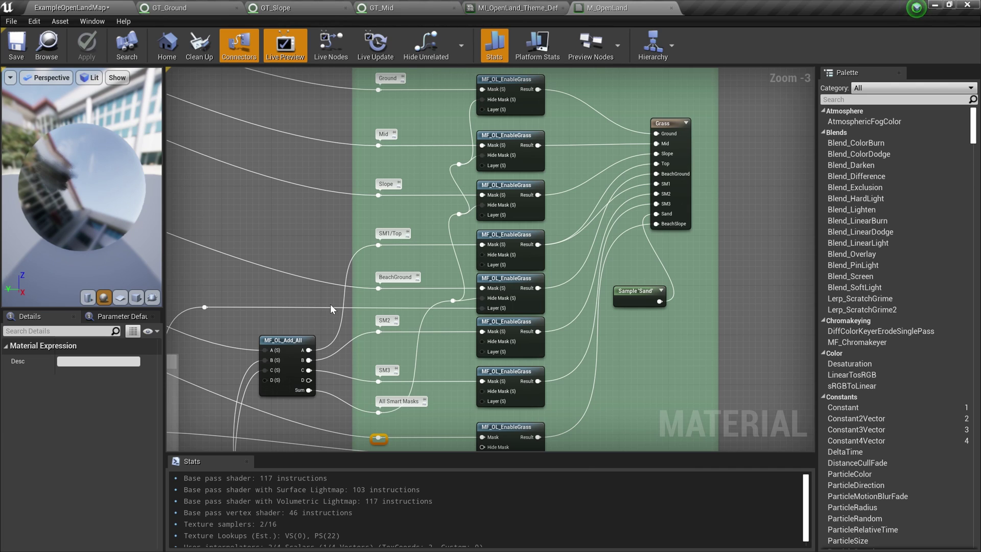
scroll(329, 304, down, 4)
scroll(330, 304, up, 4)
scroll(507, 203, down, 3)
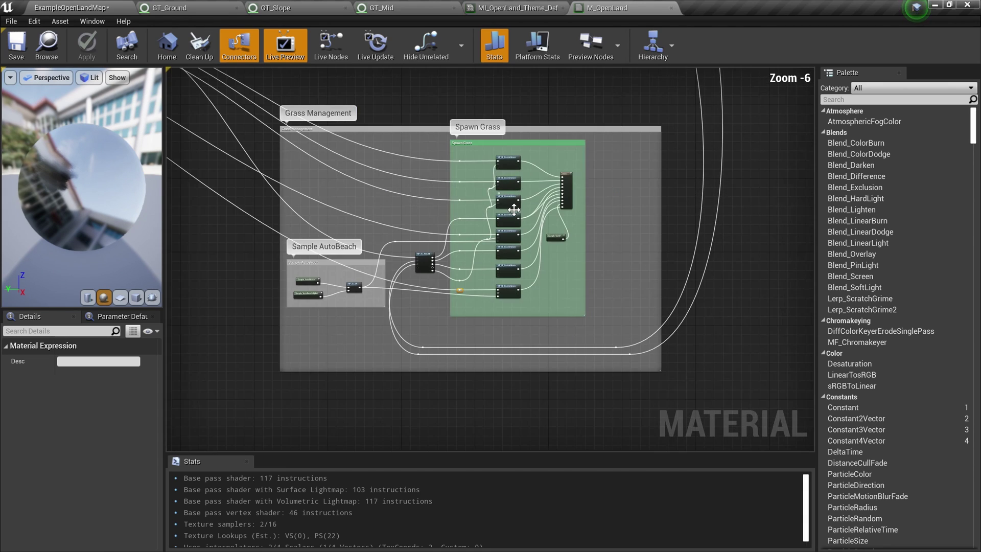
scroll(530, 237, up, 3)
scroll(529, 237, down, 1)
scroll(529, 237, up, 1)
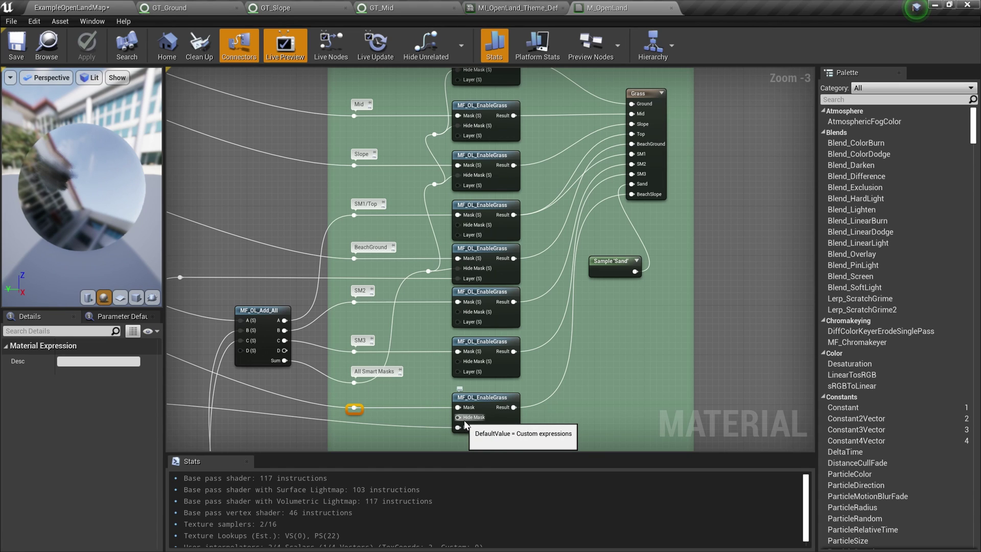
scroll(524, 400, up, 2)
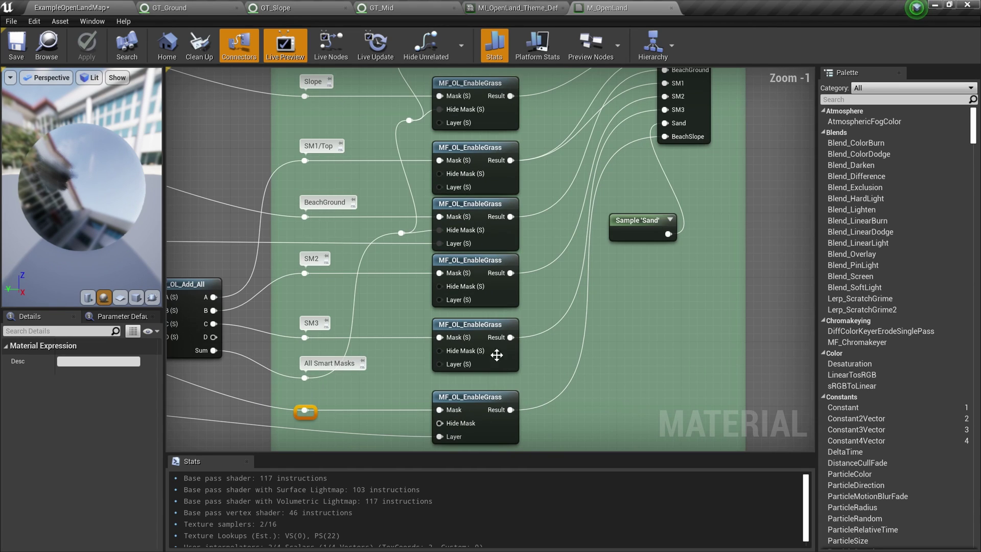
scroll(473, 325, down, 2)
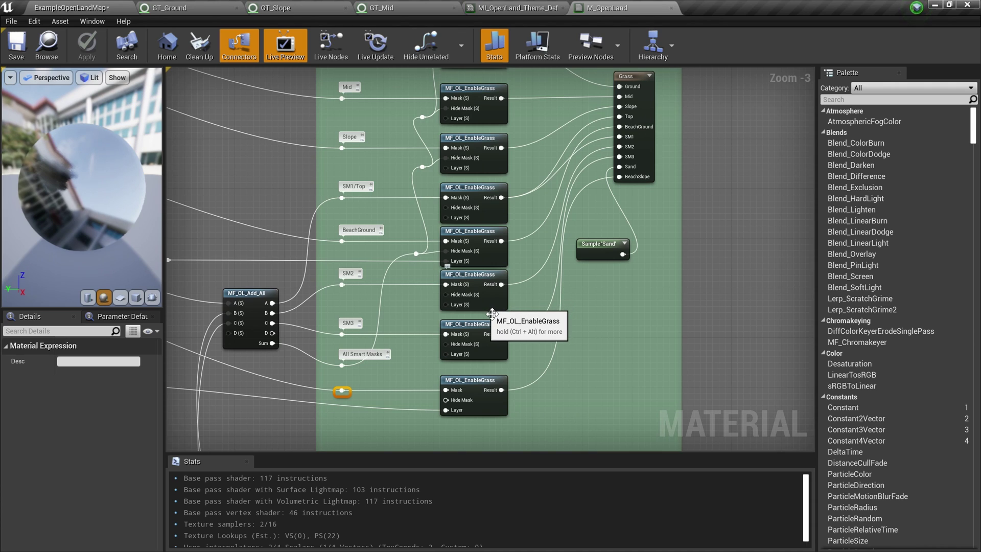
Step: Open the MF_OL_EnableGrass material function and examine how its mask, hide mask and default layer mask are combined
double_click(478, 275)
scroll(435, 345, down, 12)
right_drag(435, 345, 584, 366)
scroll(528, 369, up, 8)
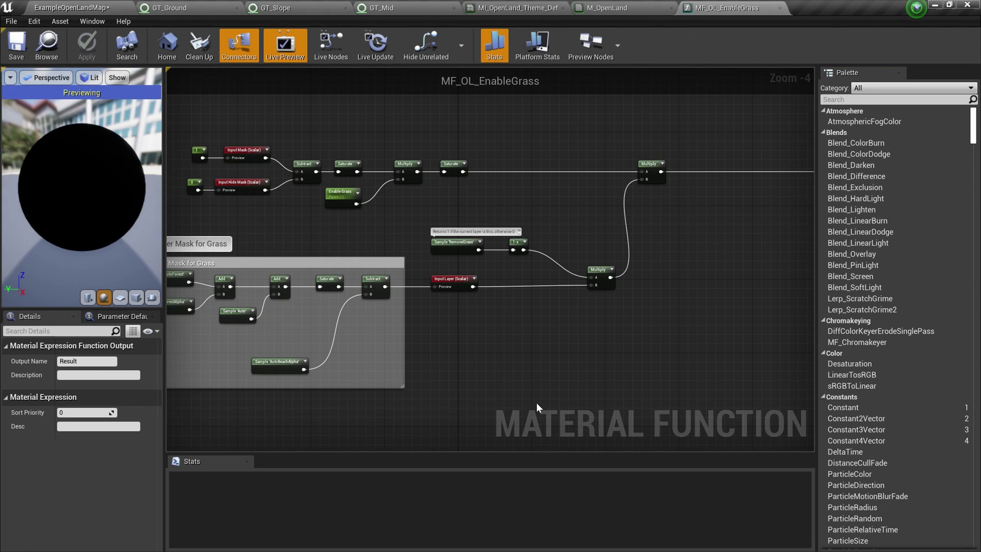
scroll(470, 369, down, 3)
scroll(400, 296, up, 3)
click(622, 7)
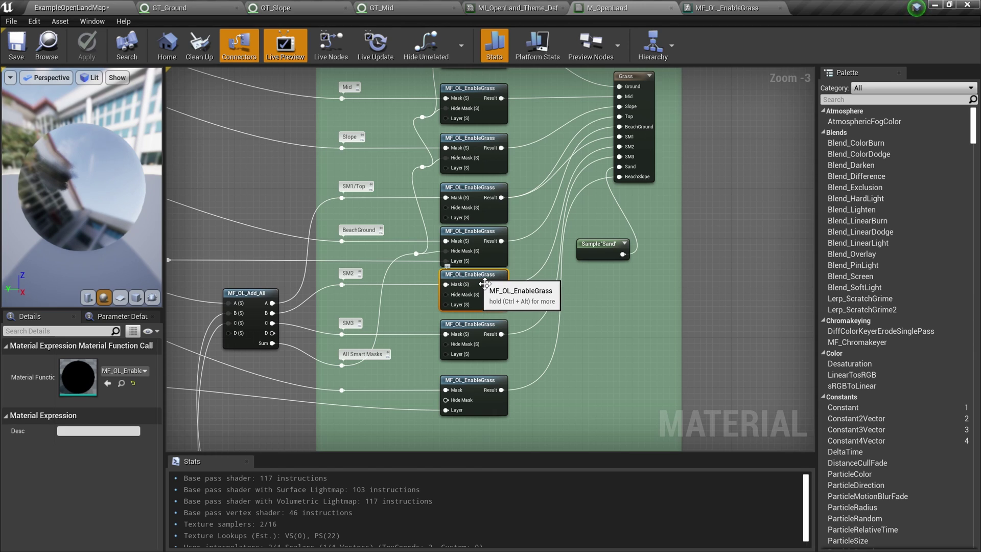
double_click(484, 327)
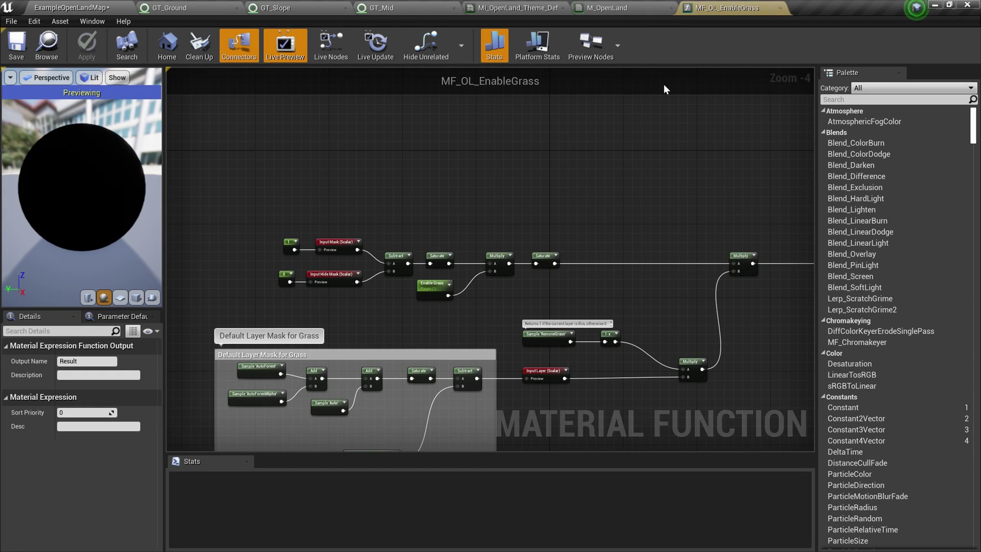
scroll(343, 274, down, 3)
scroll(363, 185, up, 3)
Step: Return to M_OpenLand and review the connections from the MF_OL_EnableGrass nodes to the Grass output
click(600, 7)
scroll(534, 247, down, 4)
scroll(533, 253, up, 3)
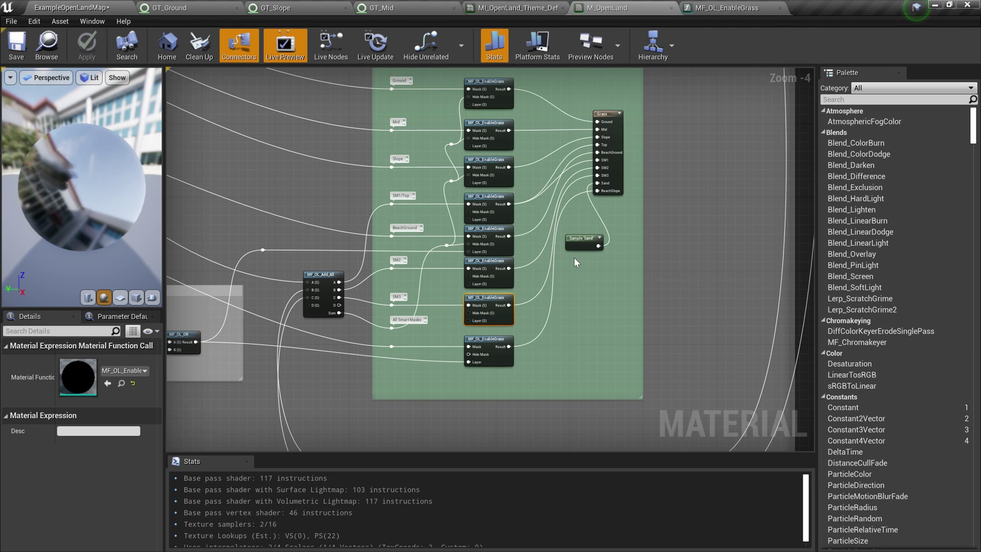
scroll(553, 298, up, 2)
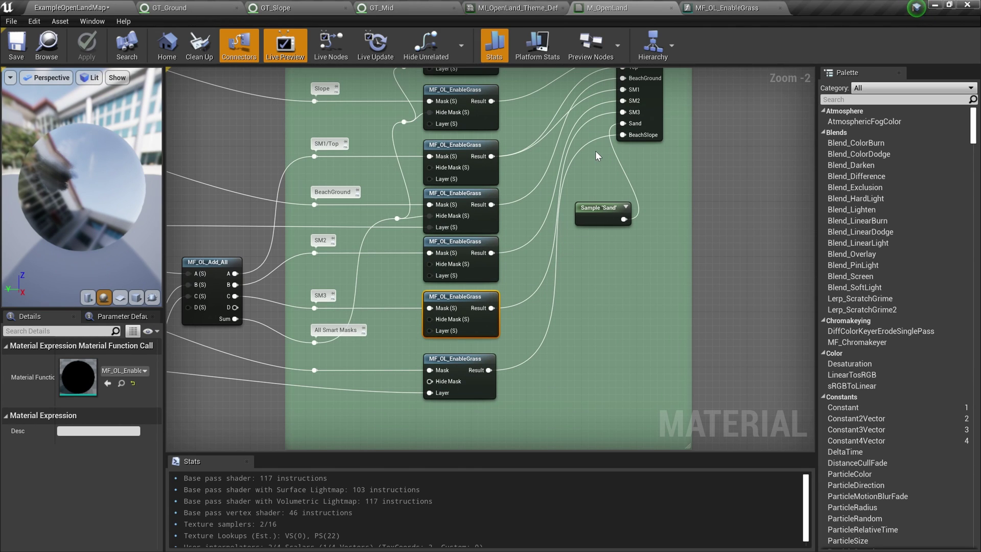